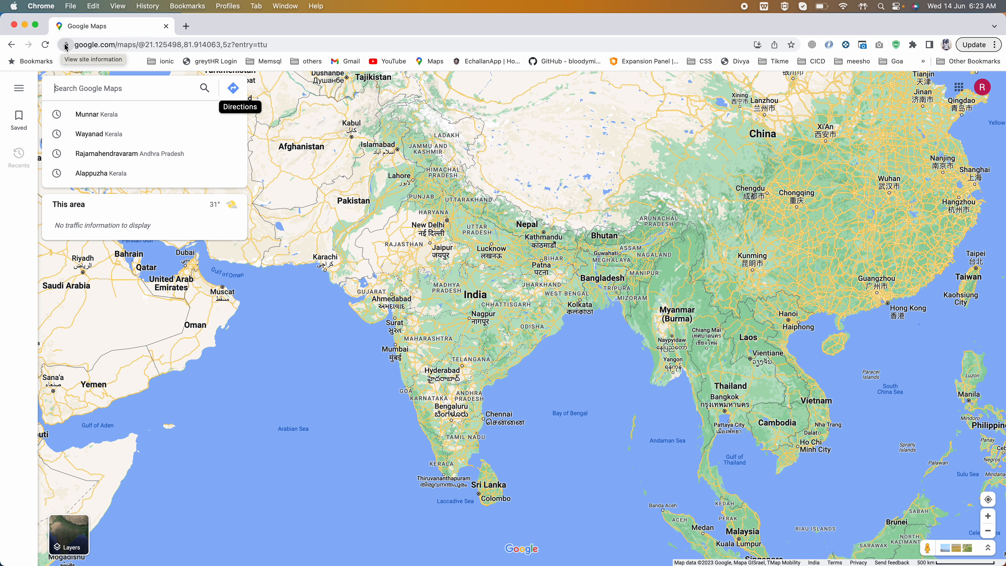
- Highlight the https prefix in the Google Maps address and open a new browser tab
double_click(88, 44)
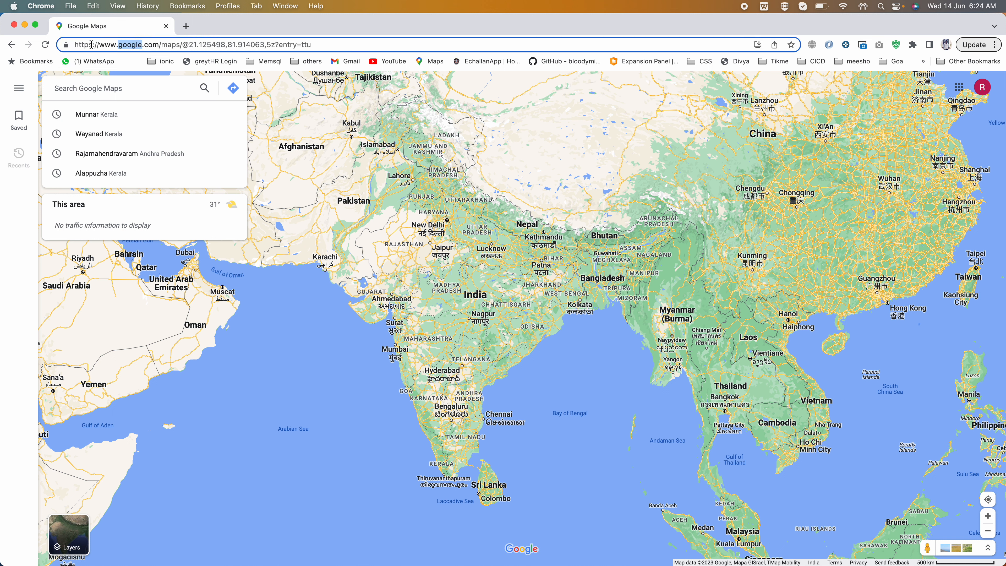
drag(92, 44, 74, 48)
click(186, 26)
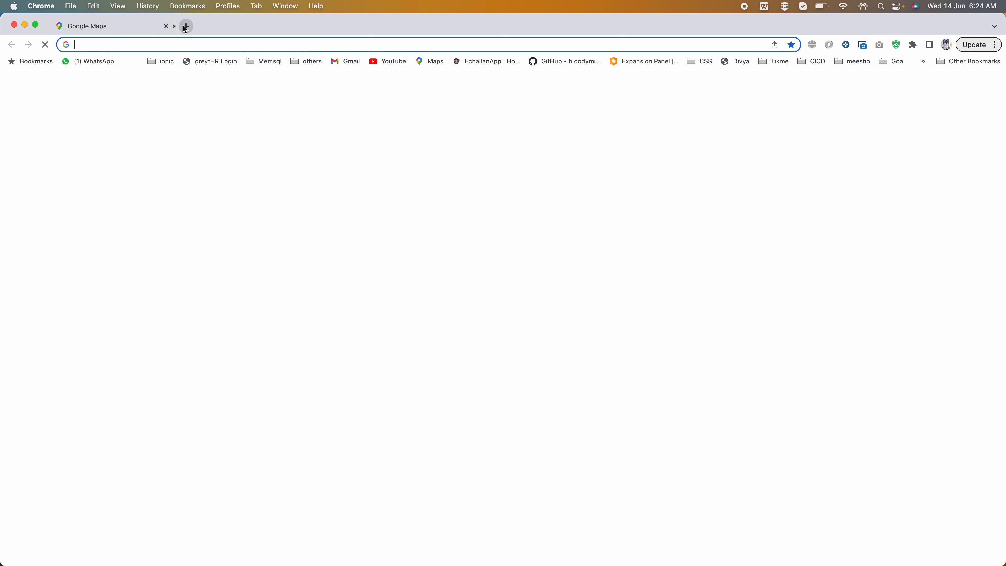
text(http)
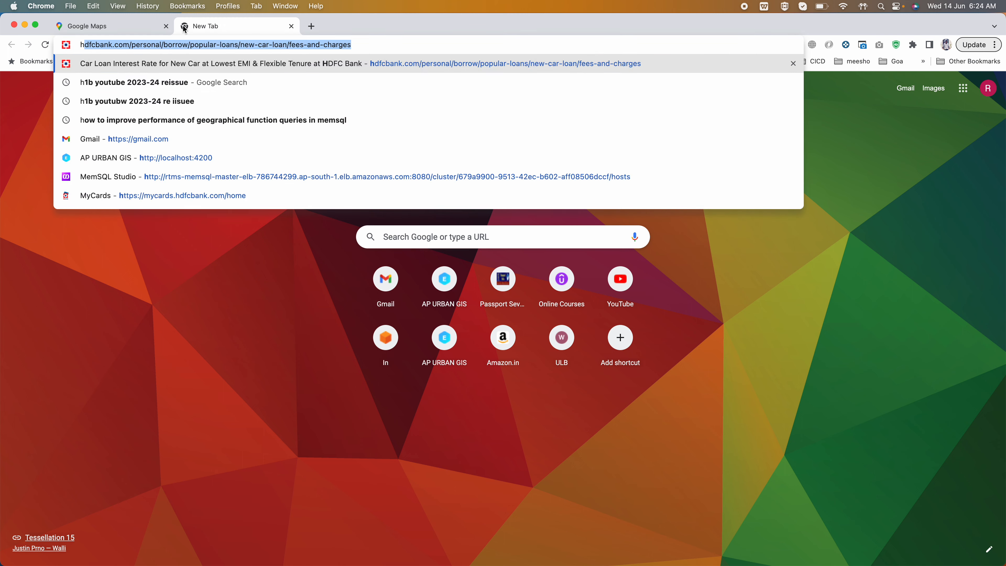
key(BackSpace)
key(BackSpace)
key(BackSpace)
key(BackSpace)
key(BackSpace)
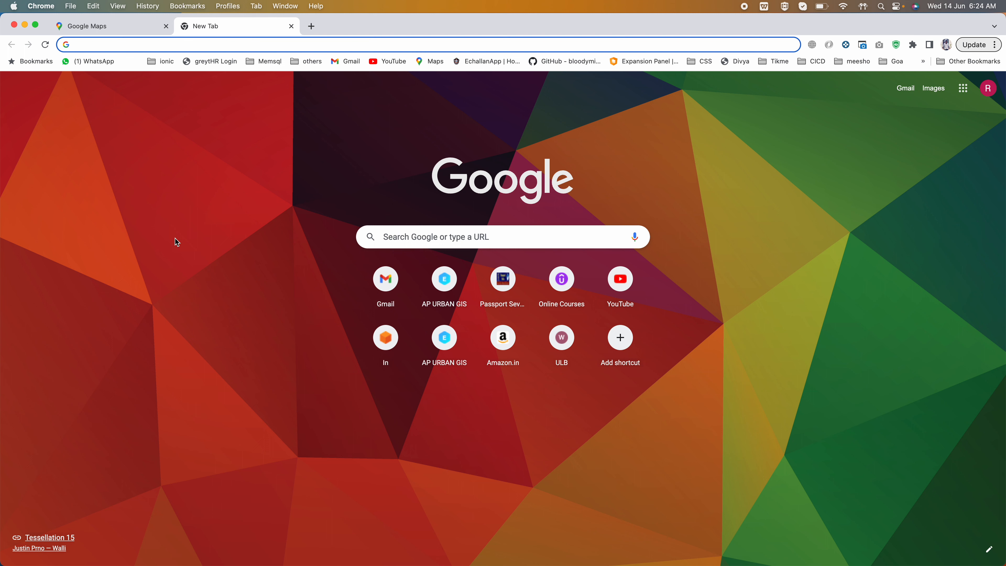
- Switch to PowerPoint to review the "Classic Ports to know" slide and return to Chrome
key(super+Tab)
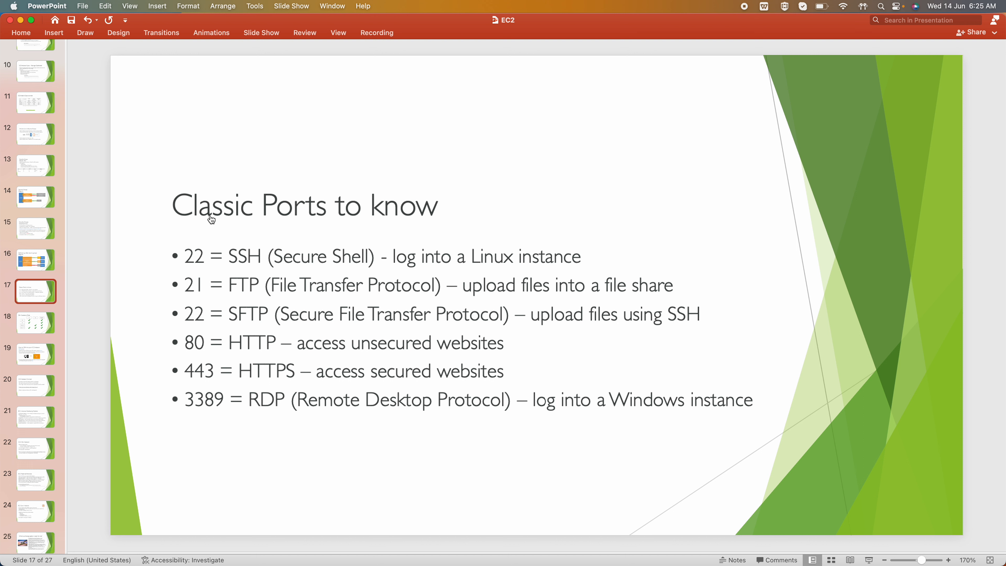
key(super+Tab)
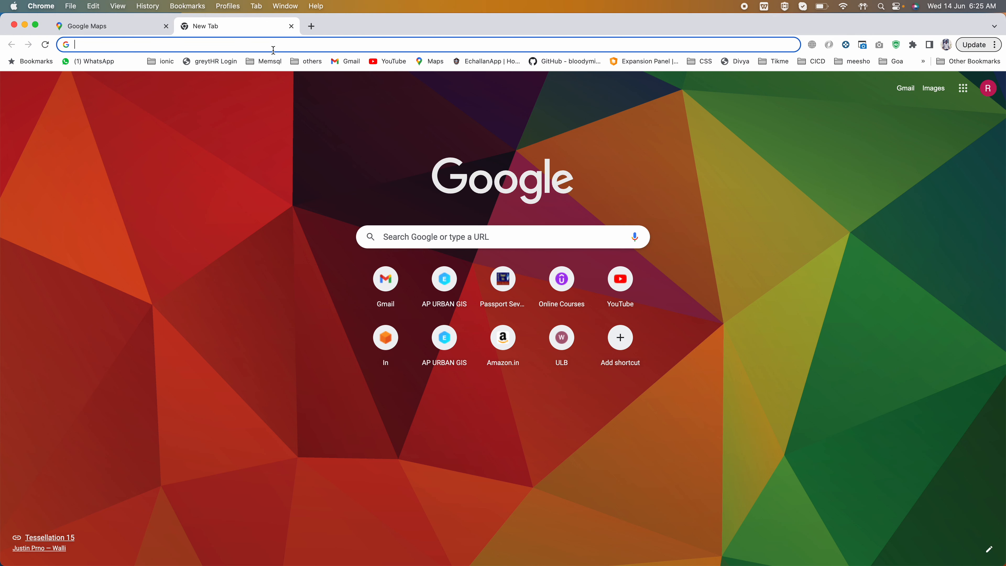
- Go to console.aws.amazon.com and sign in as the root user with the saved e-mail address and account password
text(con)
key(Return)
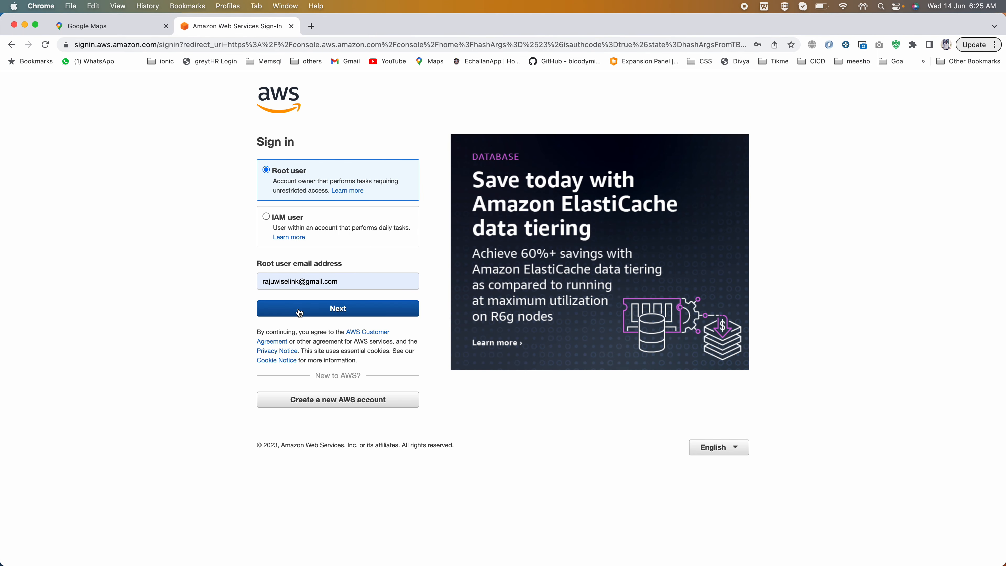
click(300, 313)
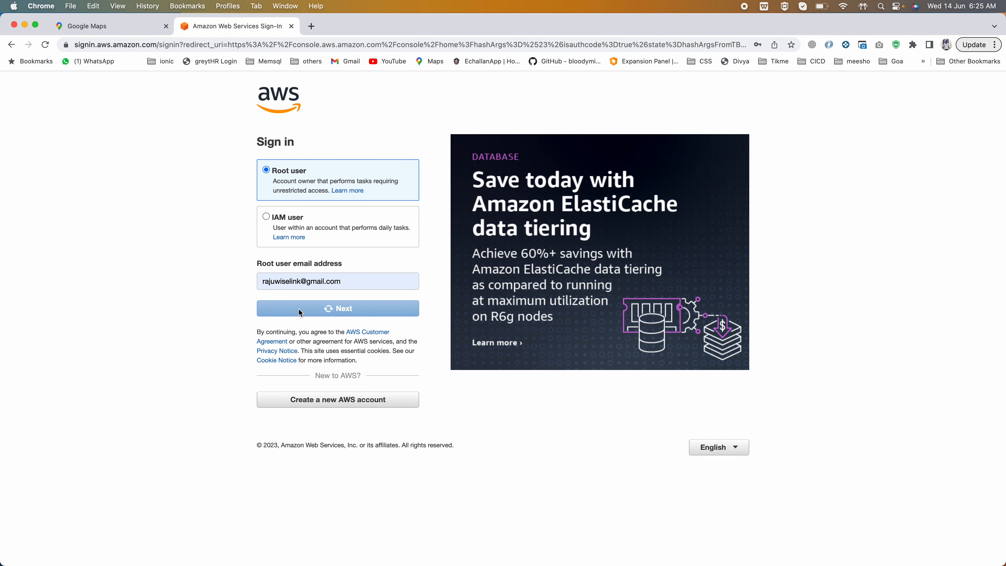
click(352, 198)
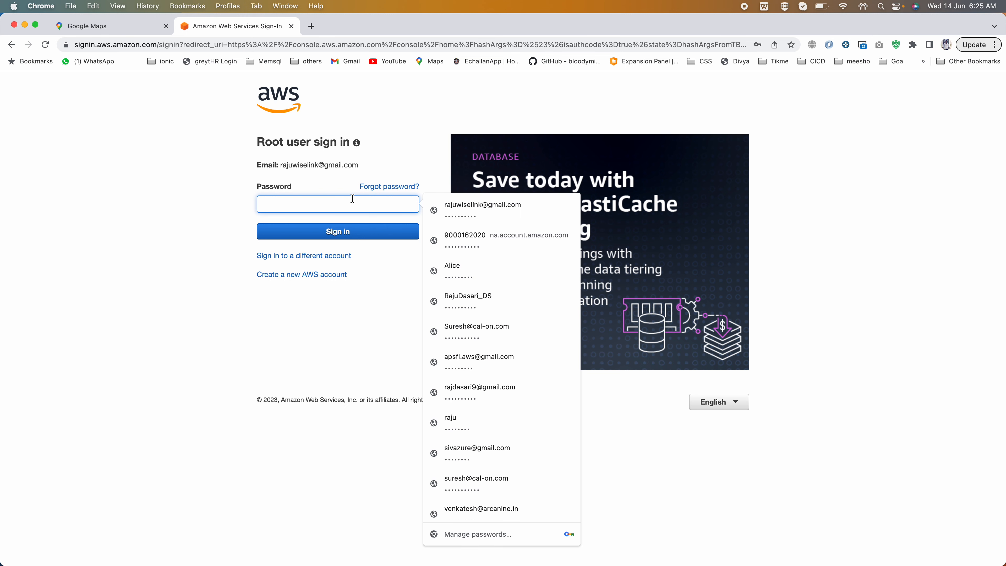
click(472, 209)
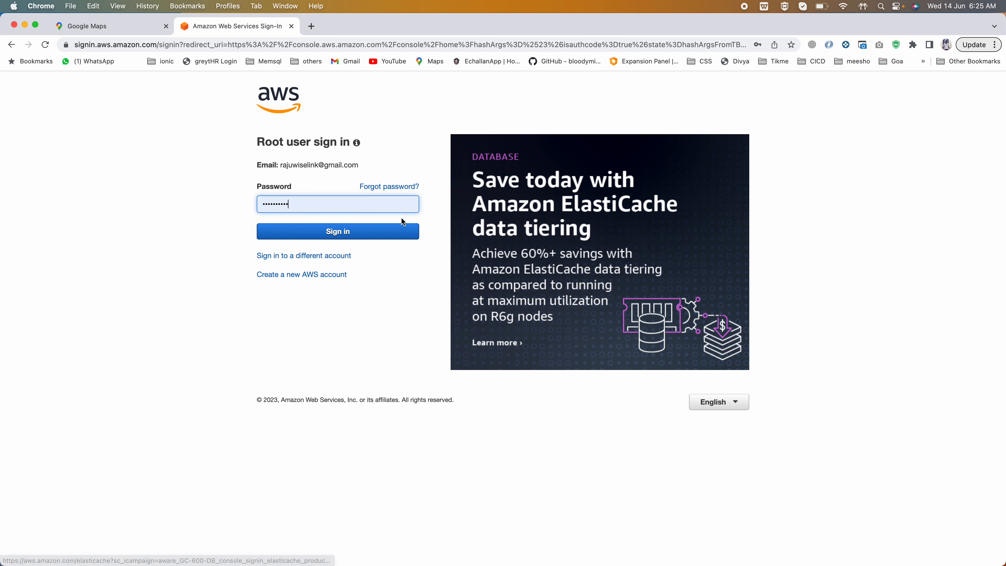
click(335, 232)
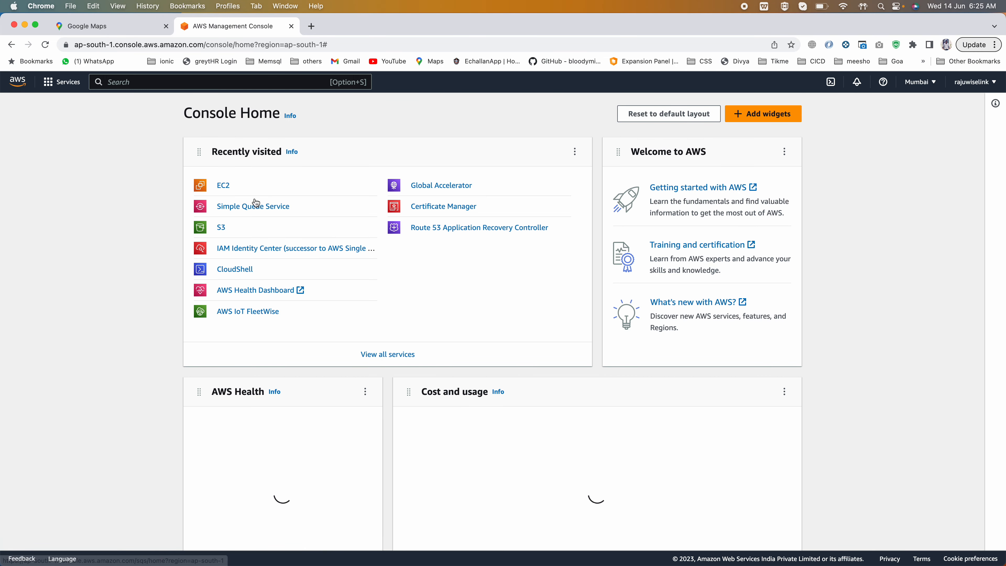
- Open EC2 in the Mumbai region, check the region list, and show all instances without the running-state filter
click(224, 186)
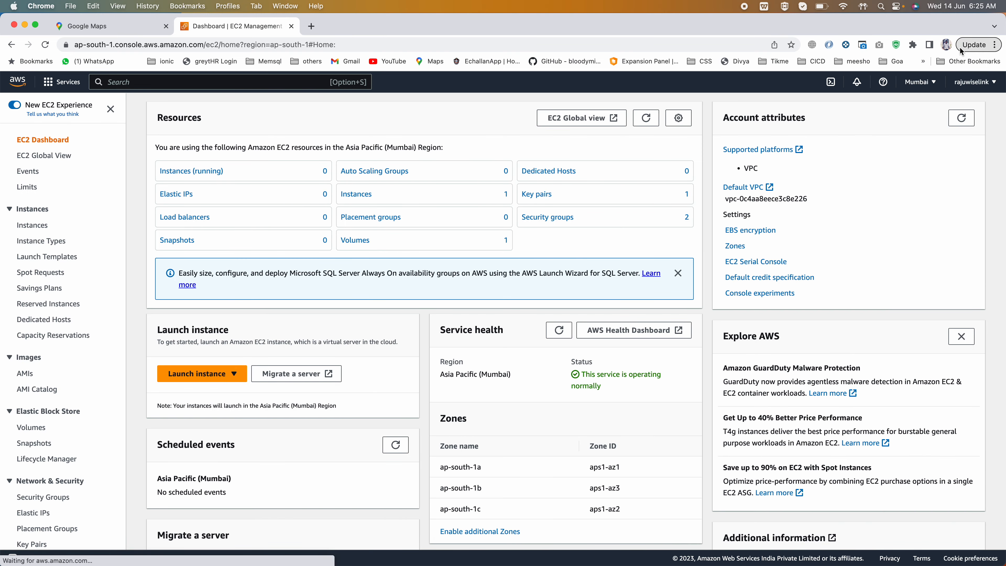
click(919, 81)
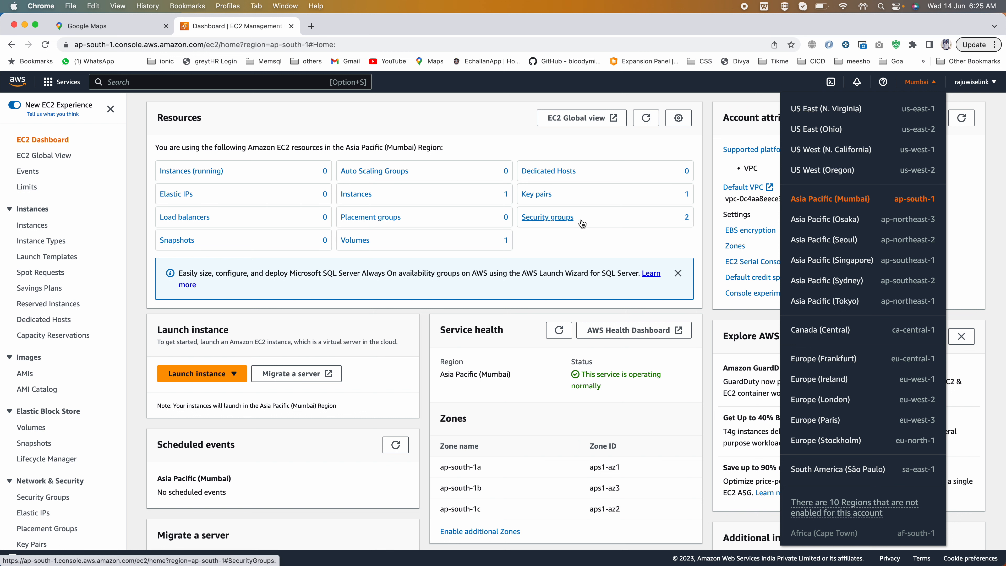
click(209, 169)
click(209, 170)
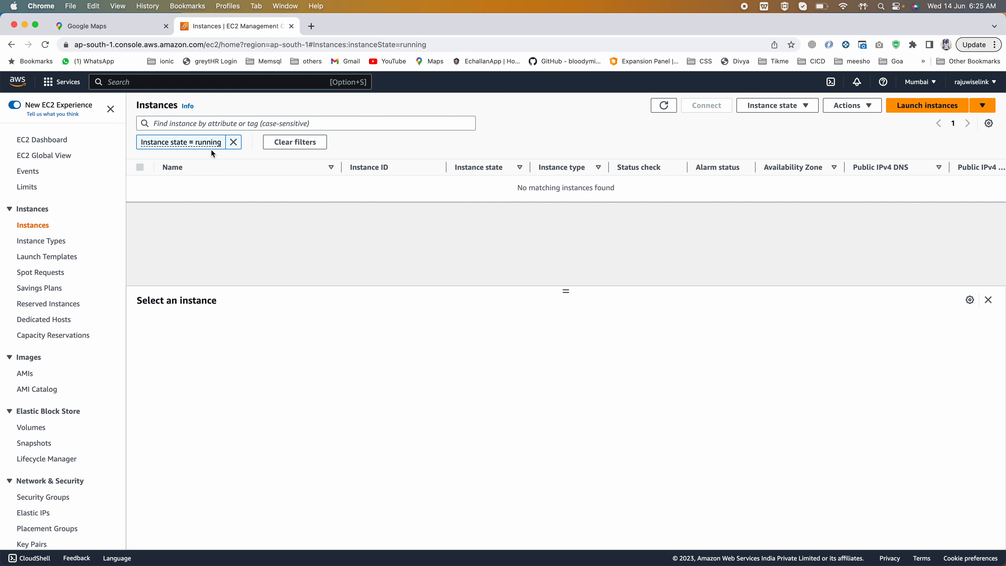
click(236, 145)
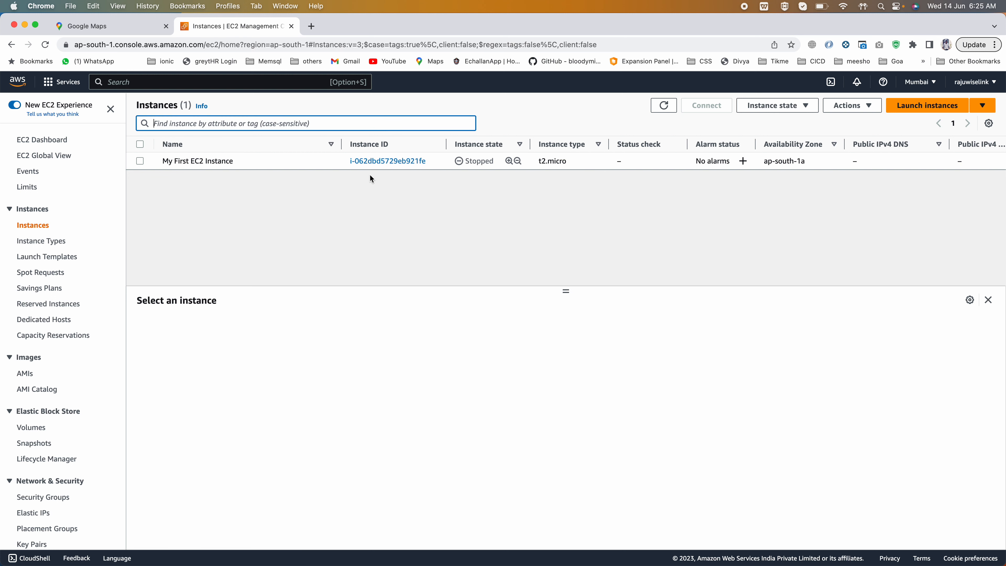
- Start the instance named "My First EC2 Instance"
click(139, 161)
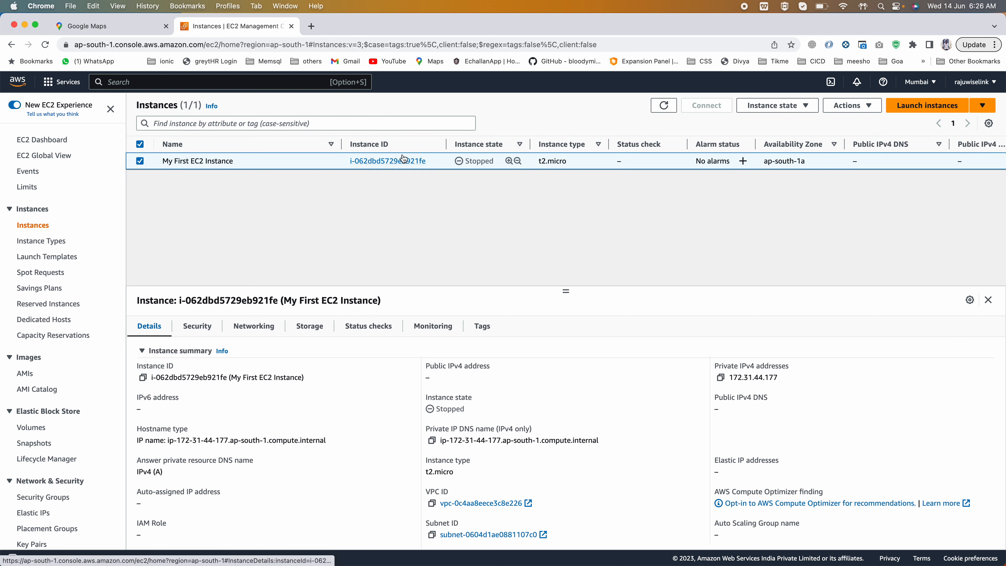
click(784, 109)
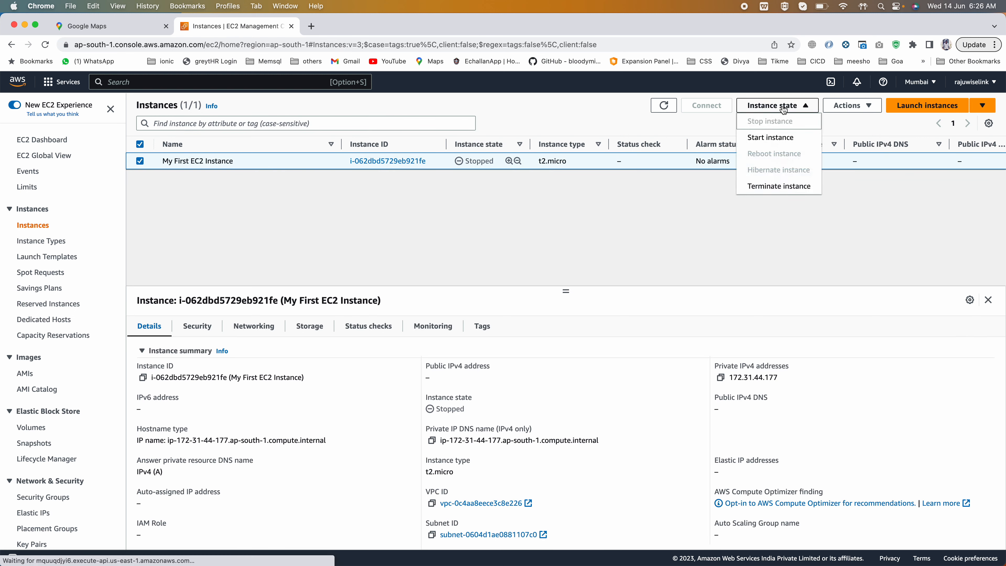
click(769, 137)
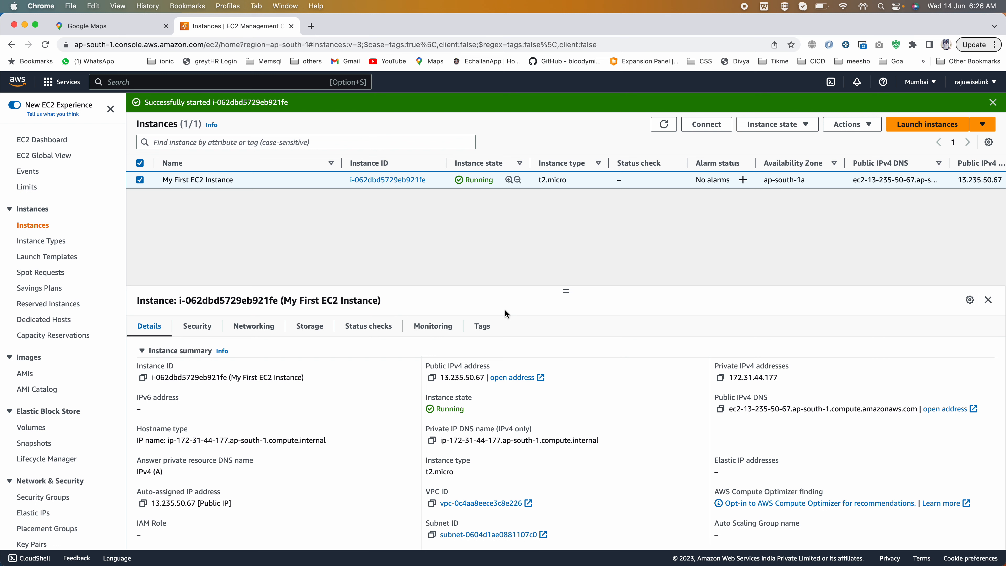
- Copy the instance's public IPv4 address and load it in a new browser tab
drag(566, 291, 565, 312)
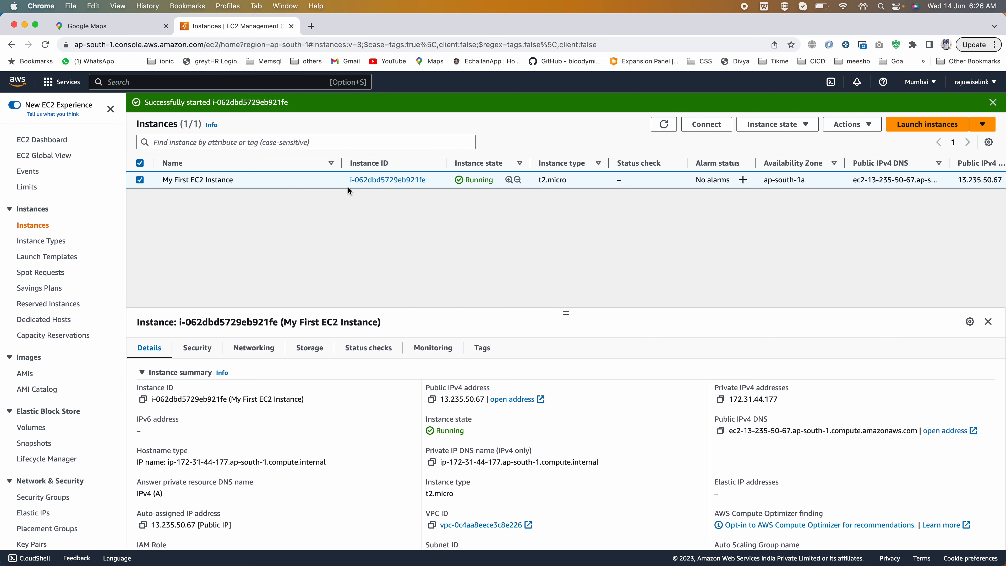
click(431, 399)
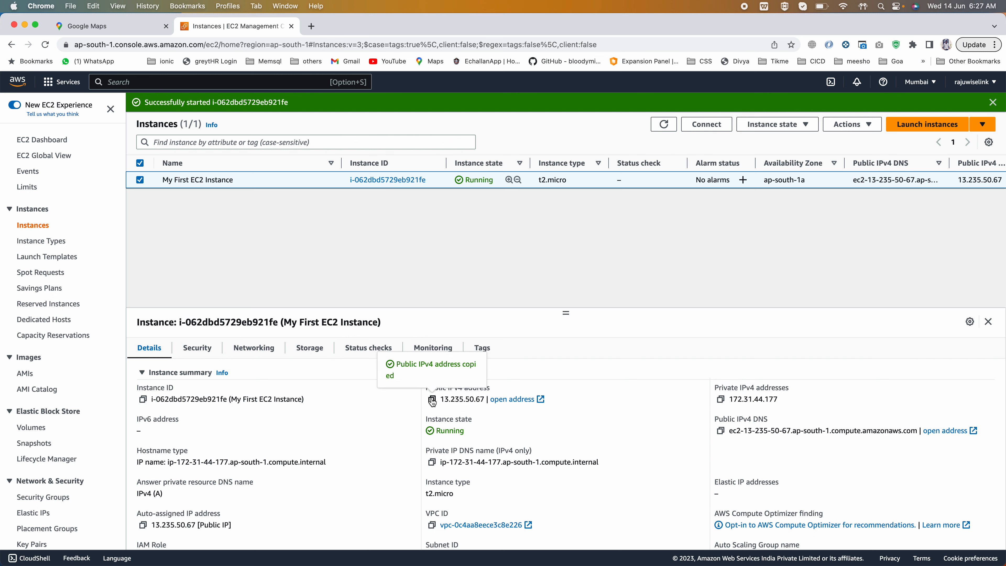
click(312, 27)
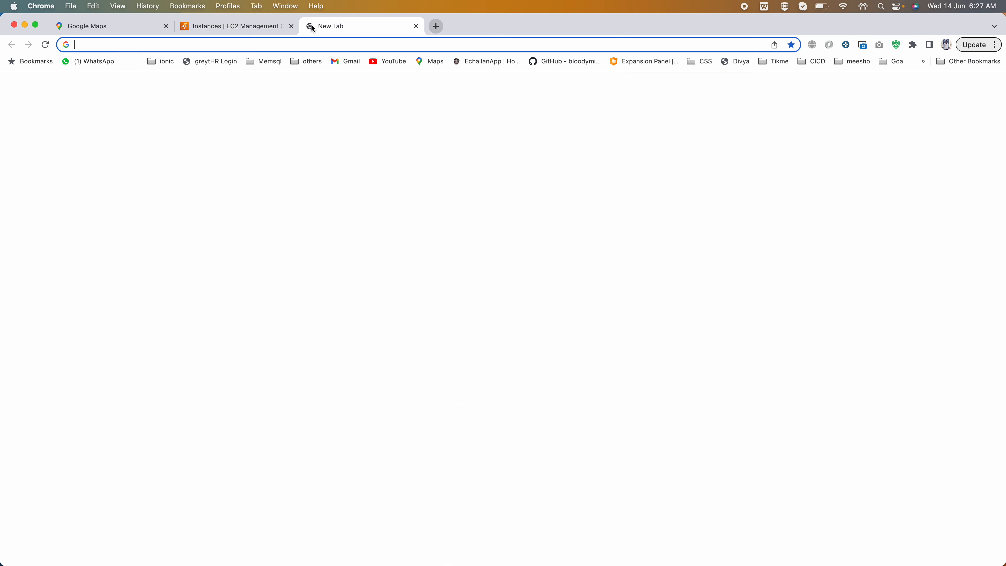
key(super+v)
key(Return)
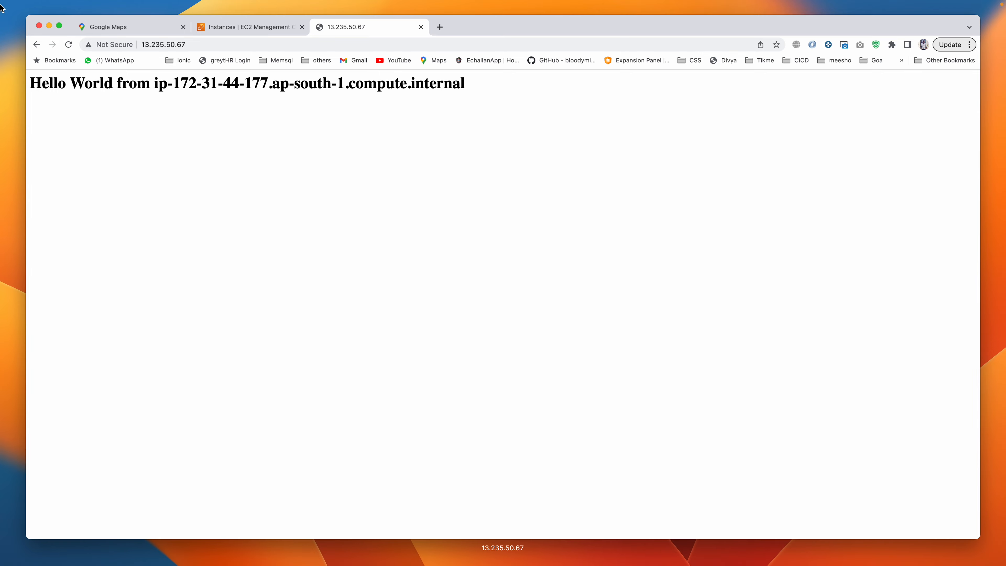
- Highlight the Hello World line and the internal host name on the page the instance serves
drag(49, 82, 443, 87)
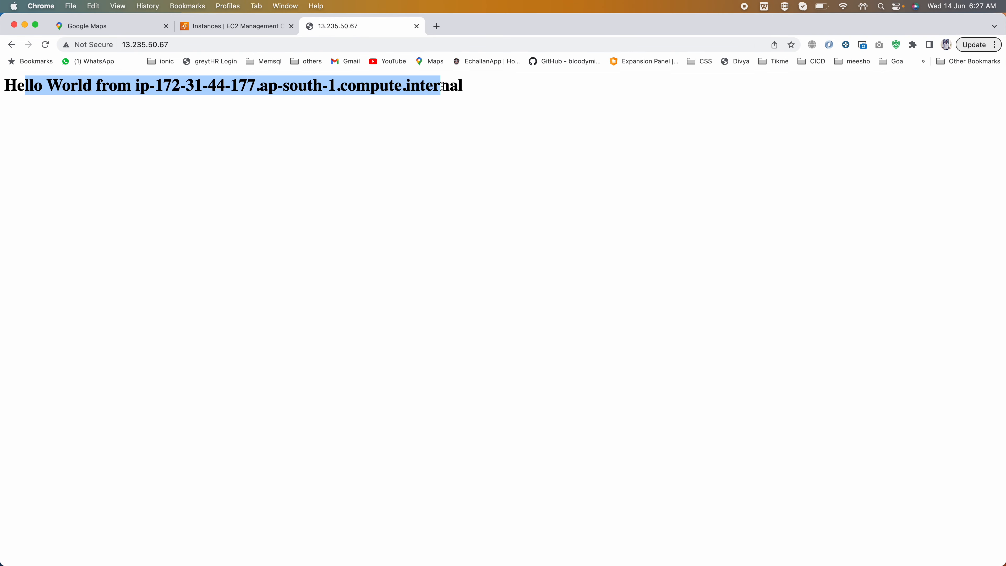
click(185, 80)
drag(155, 85, 283, 84)
- Examine the instance's security details, going through the ports, sources and destinations of its inbound and outbound rules
click(222, 32)
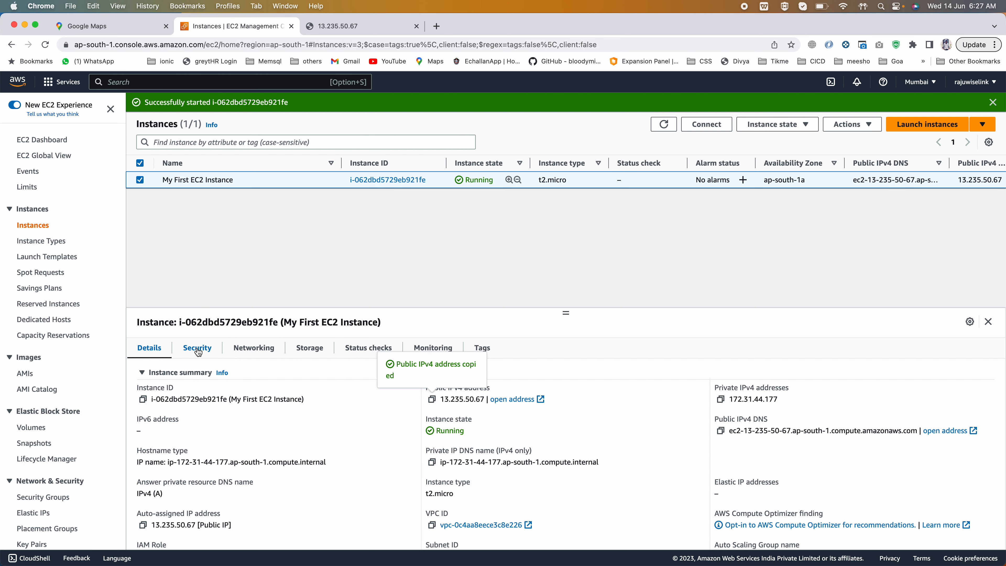
click(186, 348)
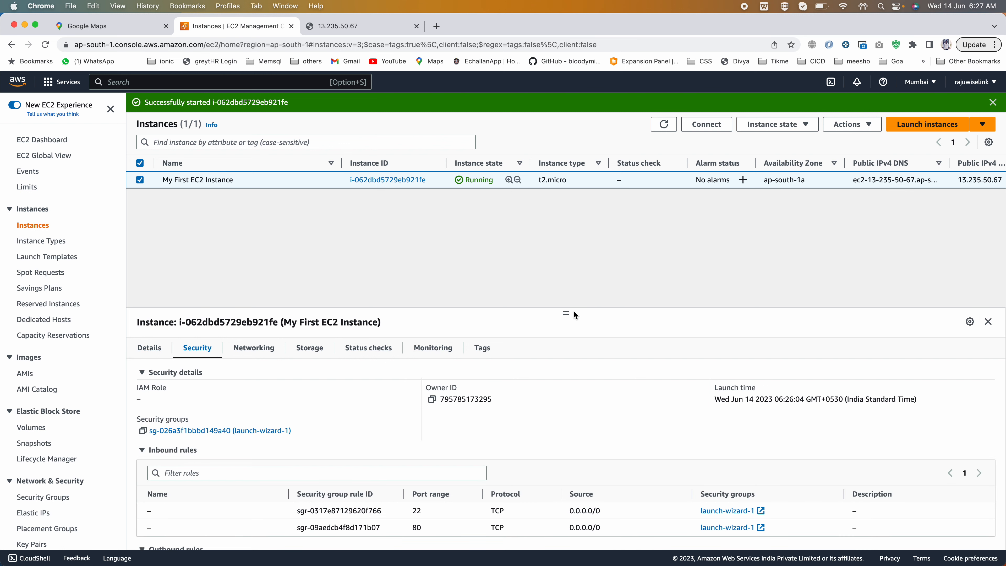
drag(566, 313, 567, 274)
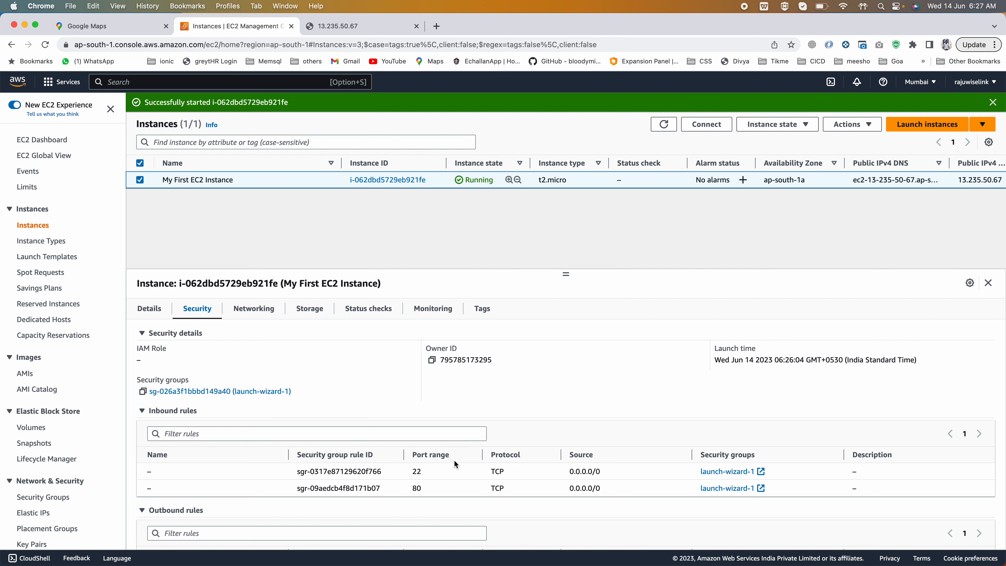
scroll(454, 460, down, 2)
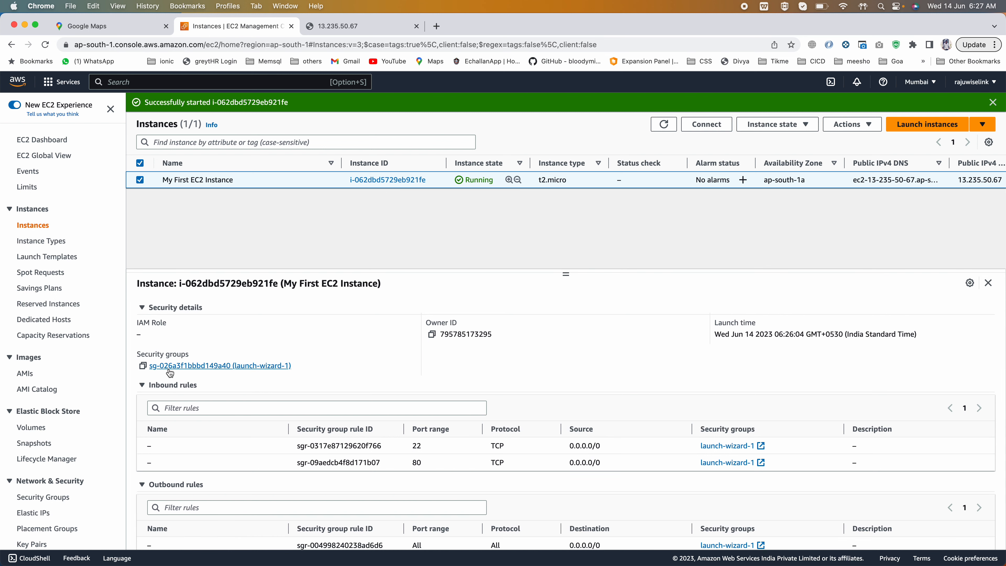
scroll(447, 412, down, 1)
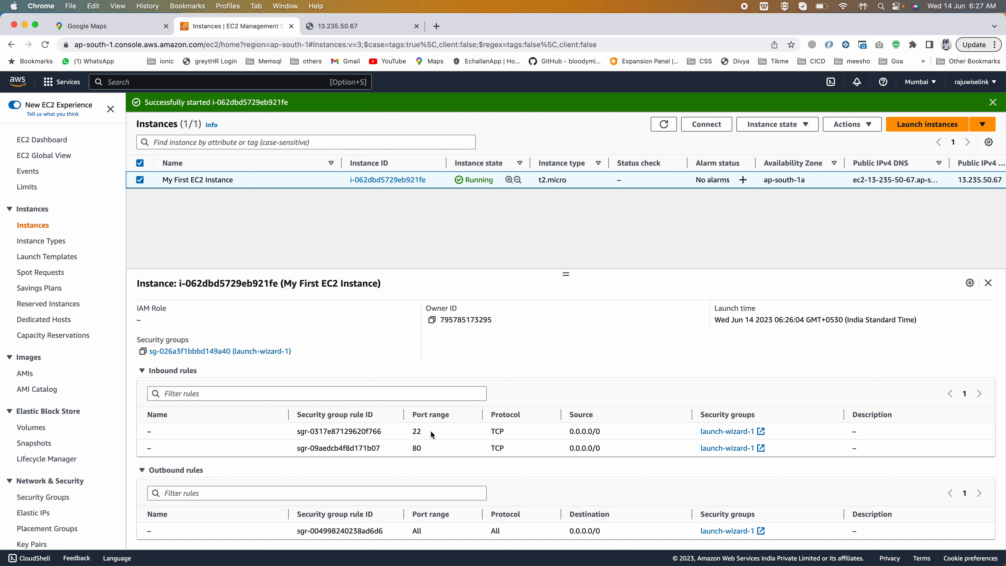
drag(411, 432, 429, 447)
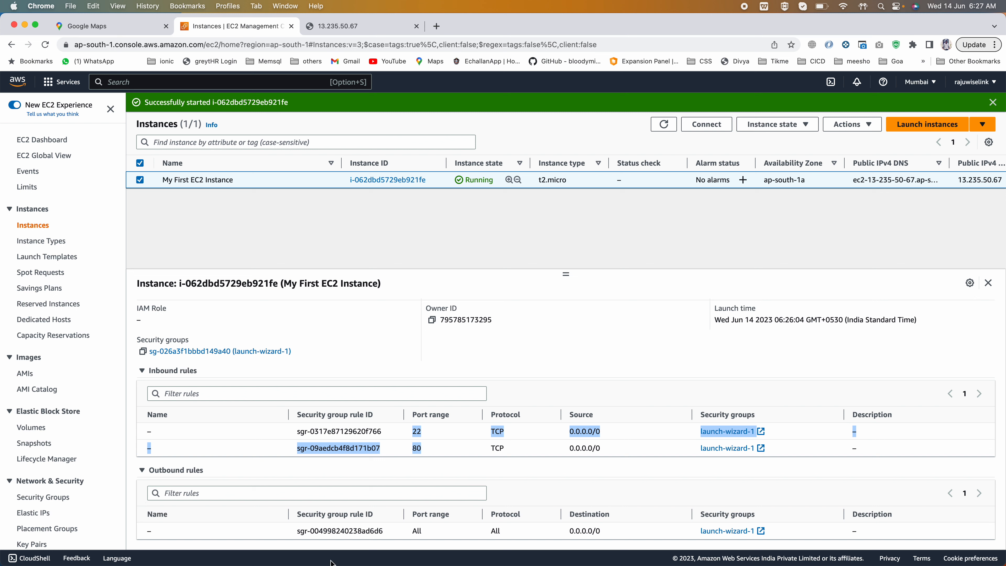
double_click(417, 530)
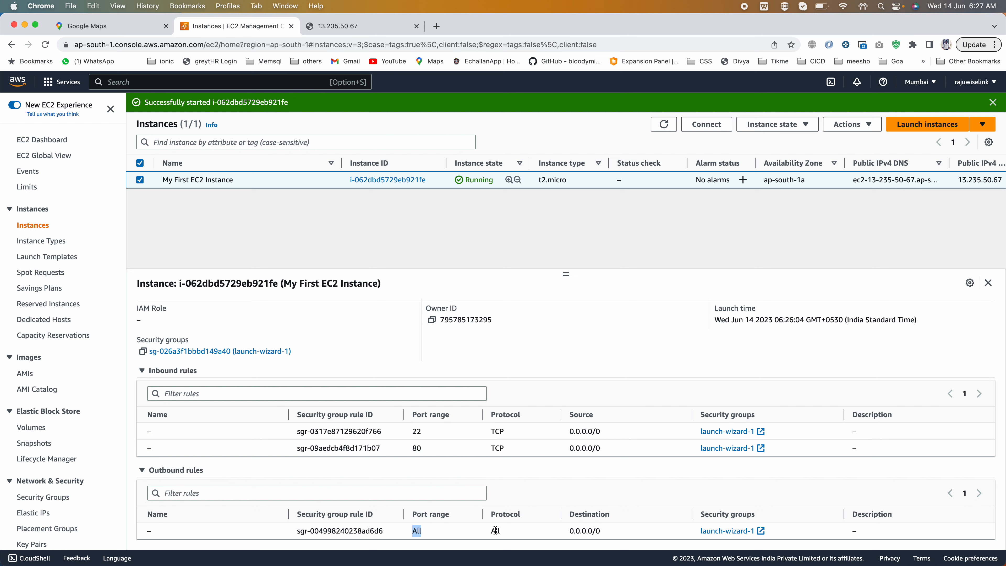
drag(613, 534, 568, 531)
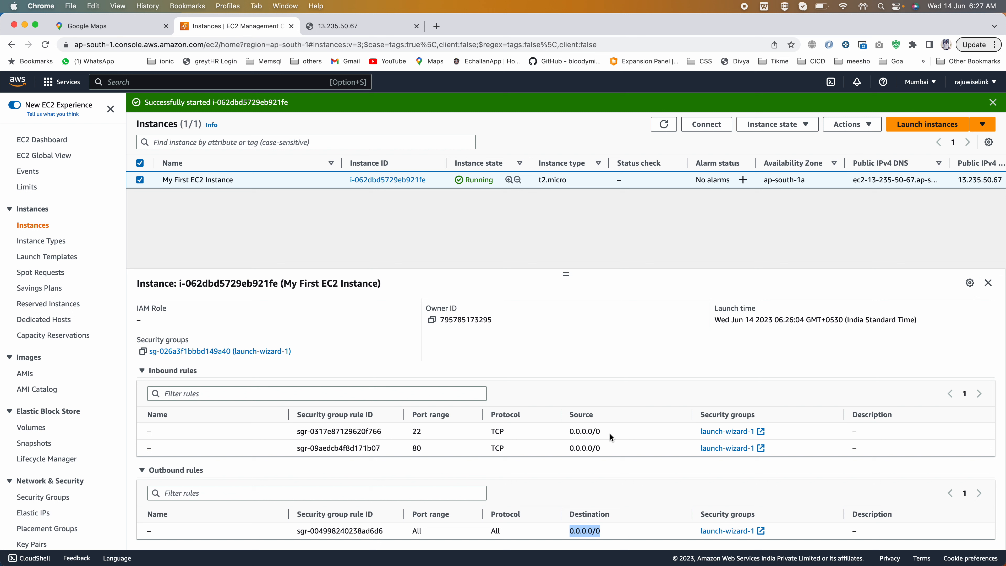
drag(603, 433, 569, 431)
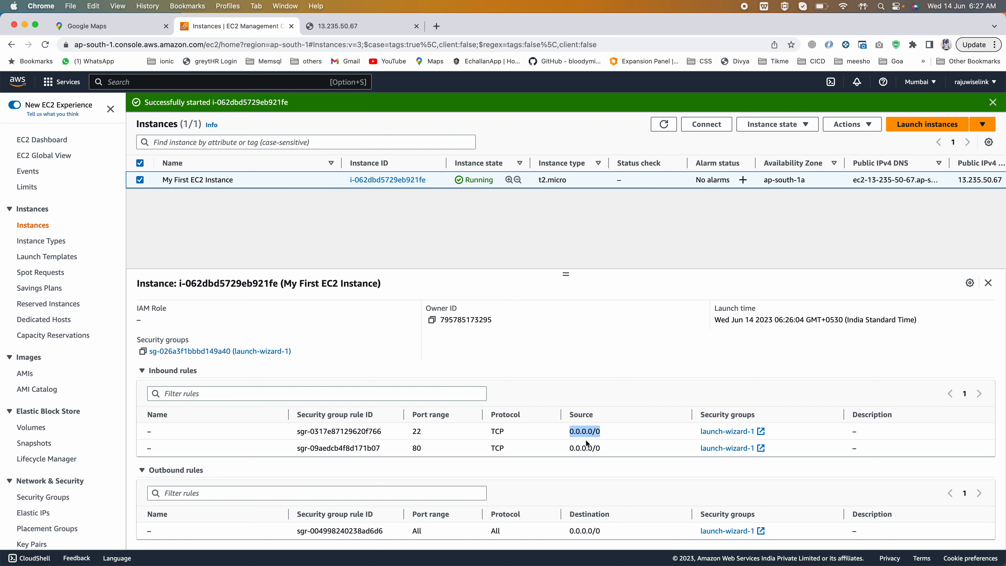
drag(601, 449, 562, 451)
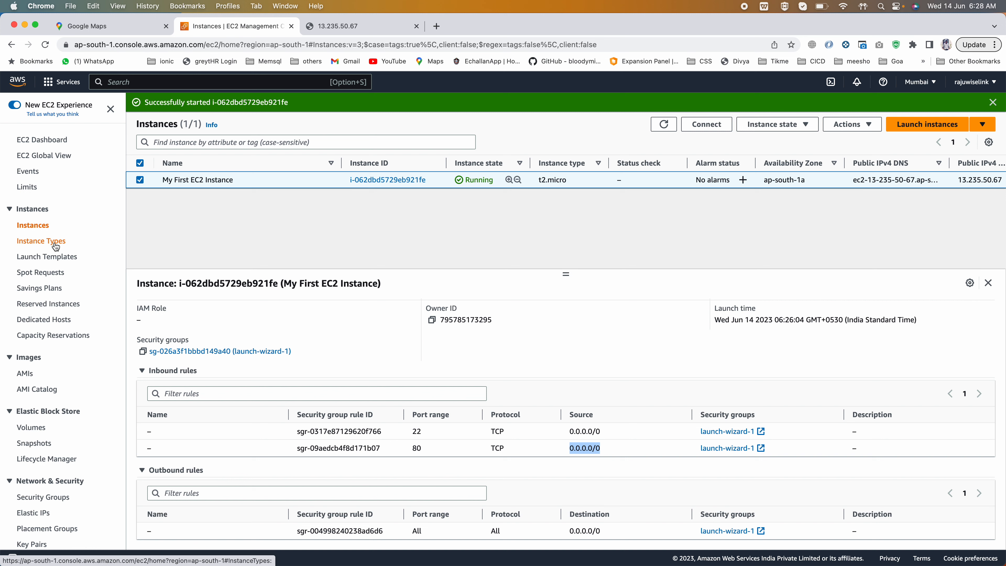
- Open the Security Groups list for the Mumbai region
scroll(56, 247, down, 5)
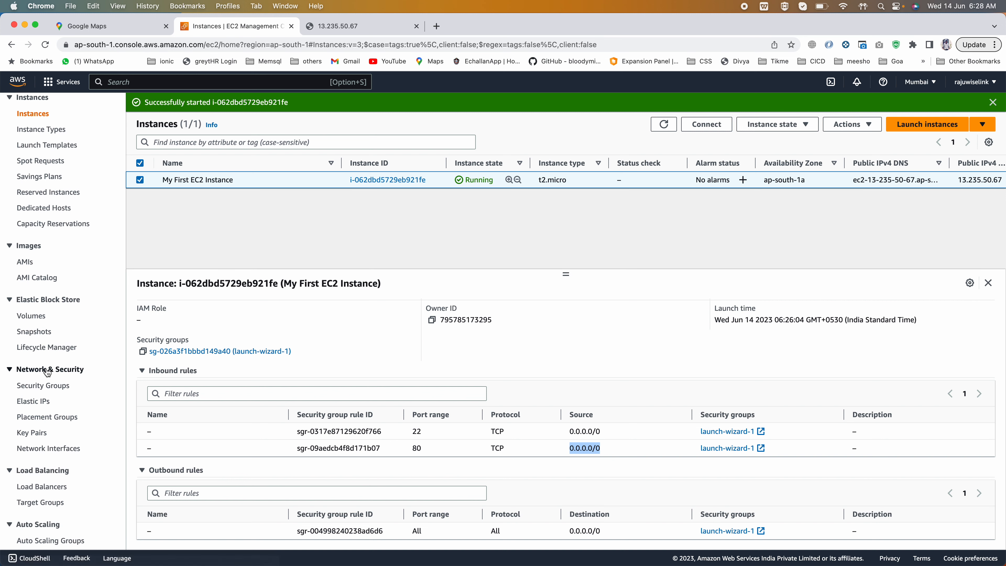
click(30, 389)
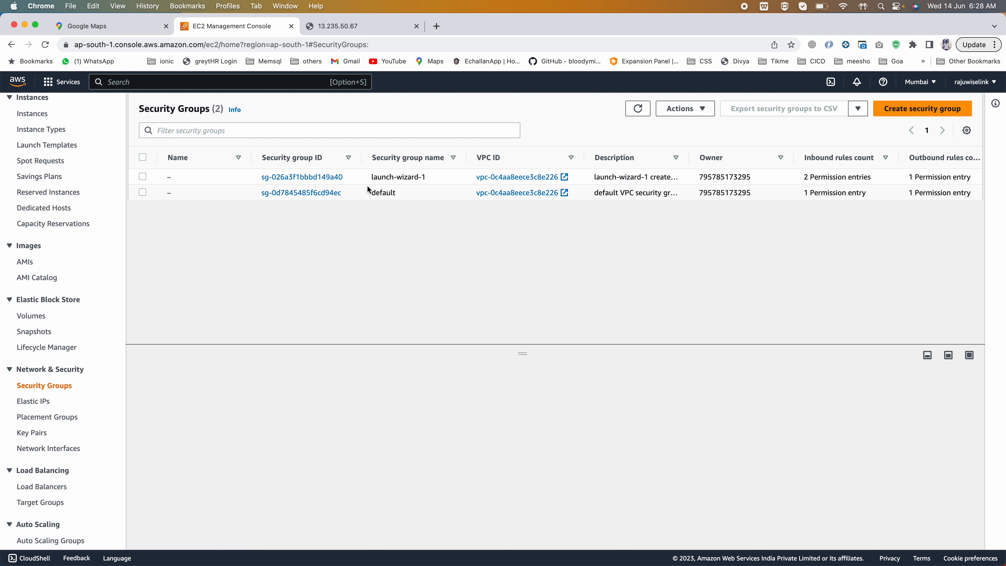
- Check the default security group's details, revisit the Instances list and return to the Security Groups list
click(412, 193)
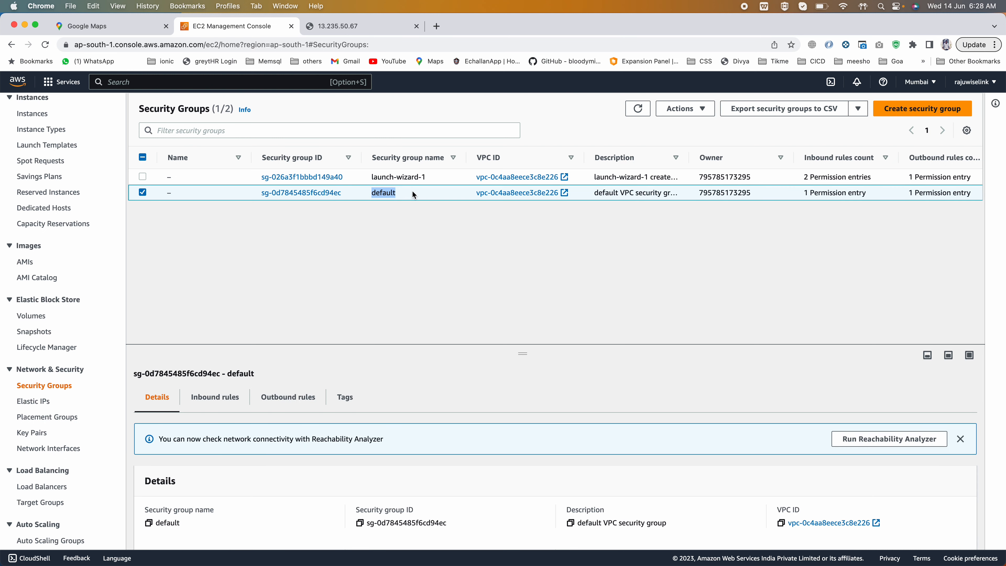
click(142, 192)
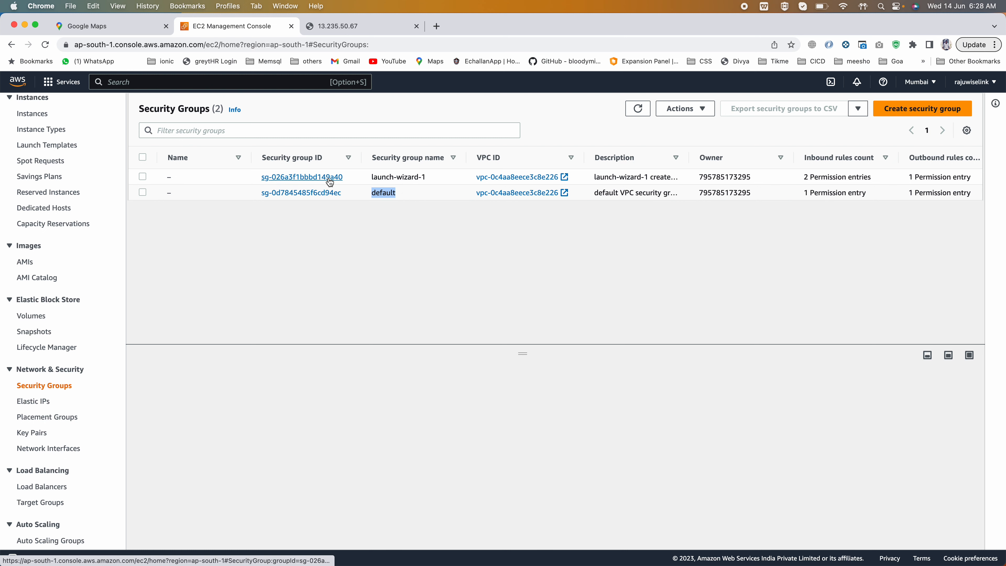
scroll(24, 262, up, 3)
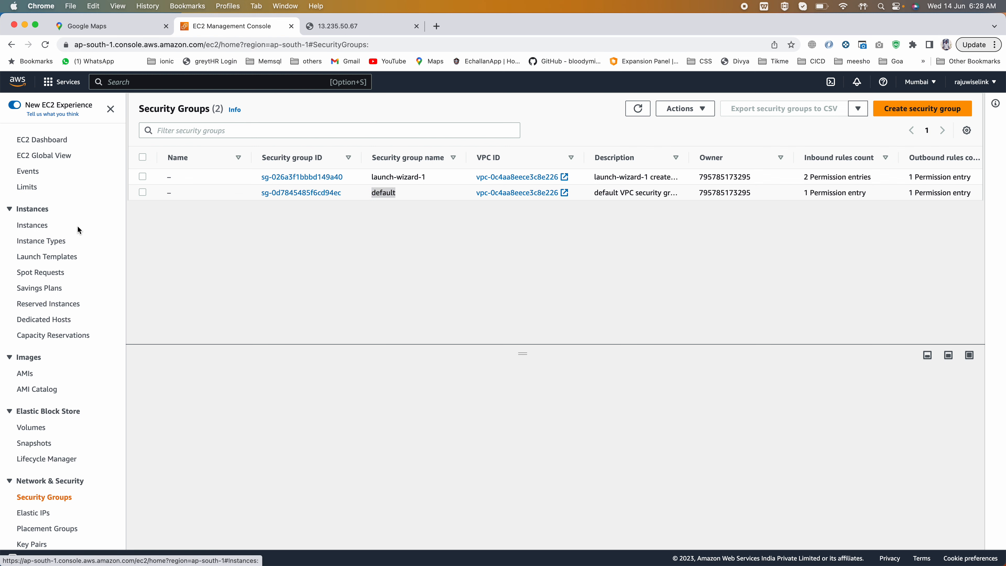
click(35, 225)
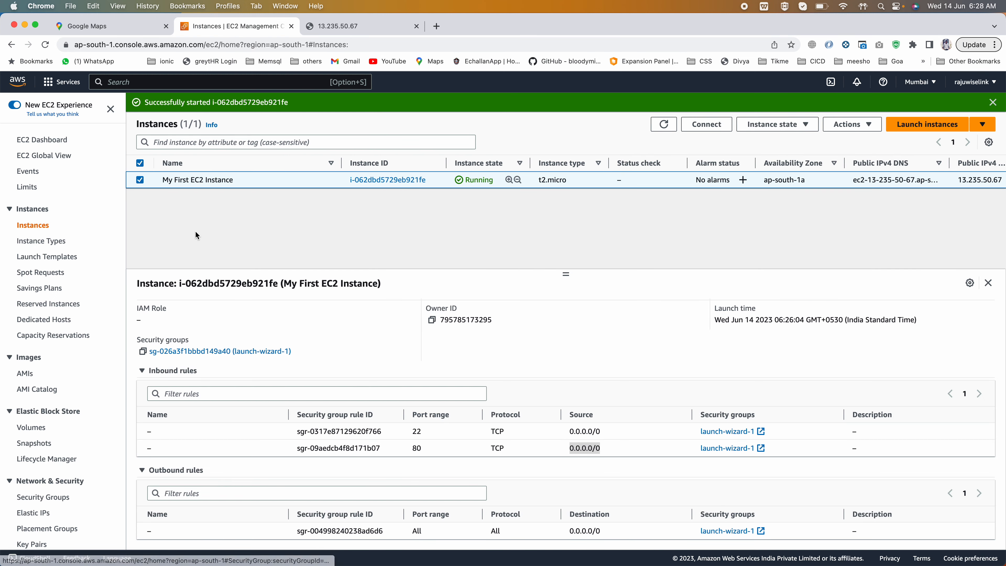
scroll(170, 323, up, 2)
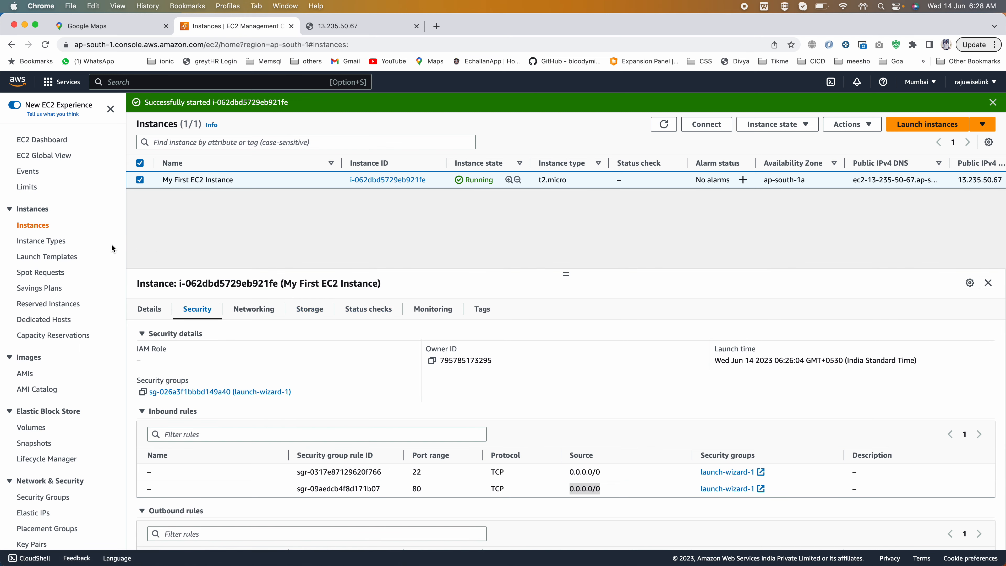
click(35, 500)
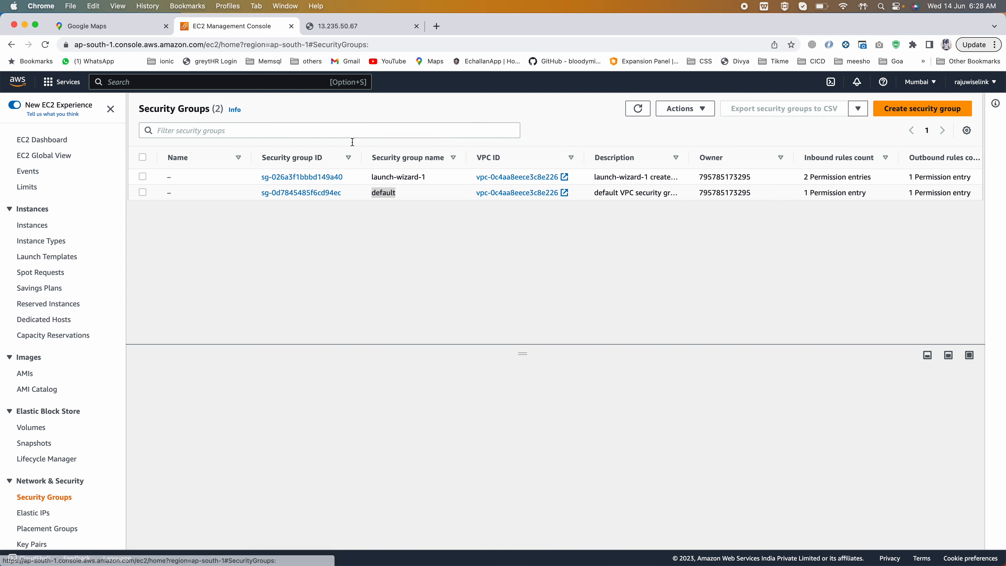
- Select only the launch-wizard-1 security group, enlarge its details area and examine its outbound and inbound rules
click(143, 177)
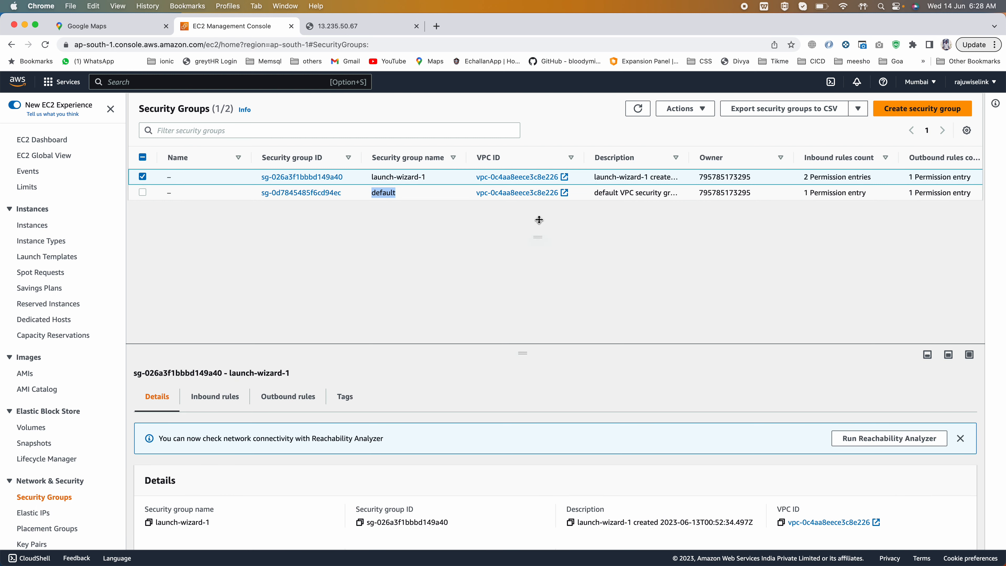
drag(236, 348, 245, 237)
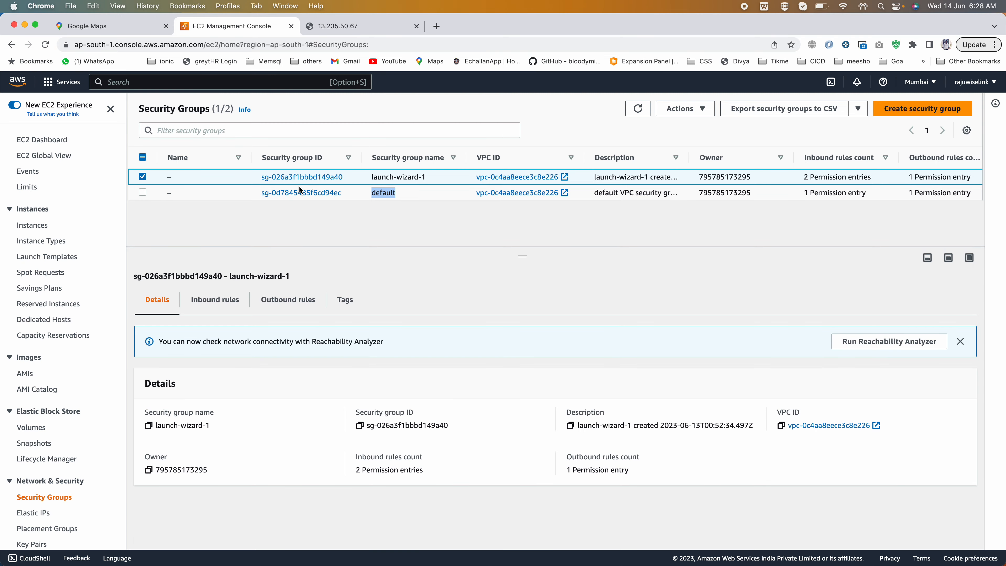
click(301, 186)
click(151, 176)
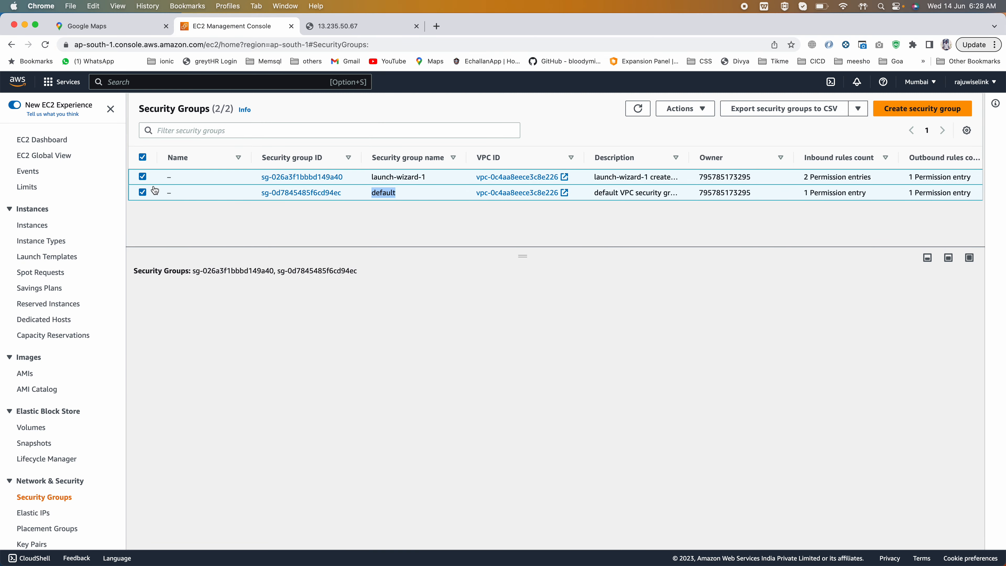
click(142, 193)
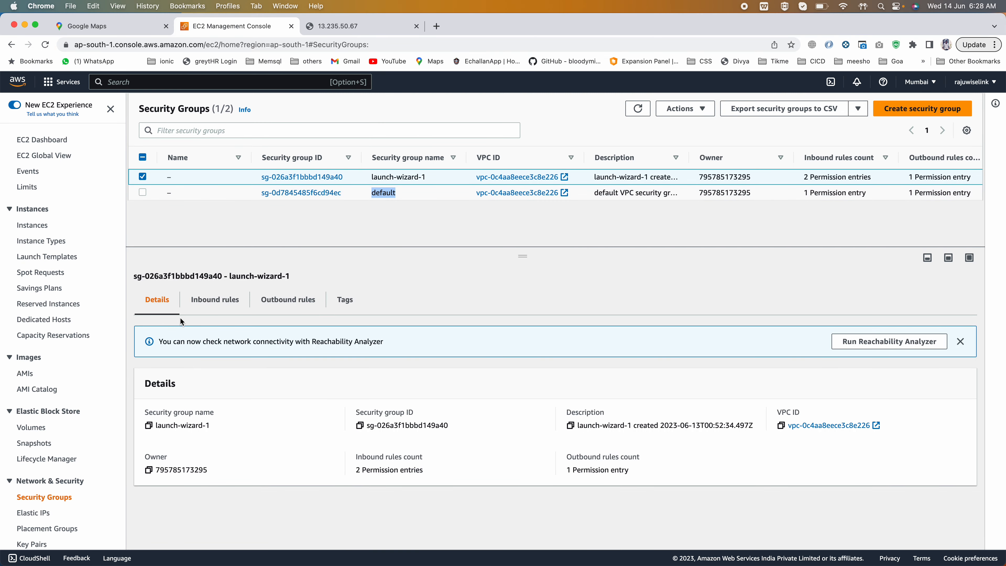
click(212, 302)
click(303, 308)
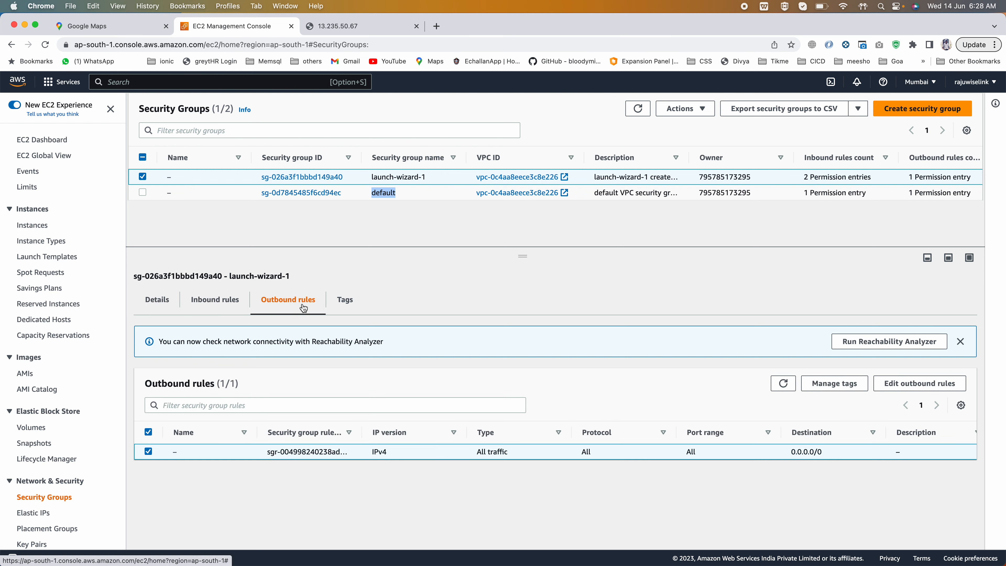
click(206, 300)
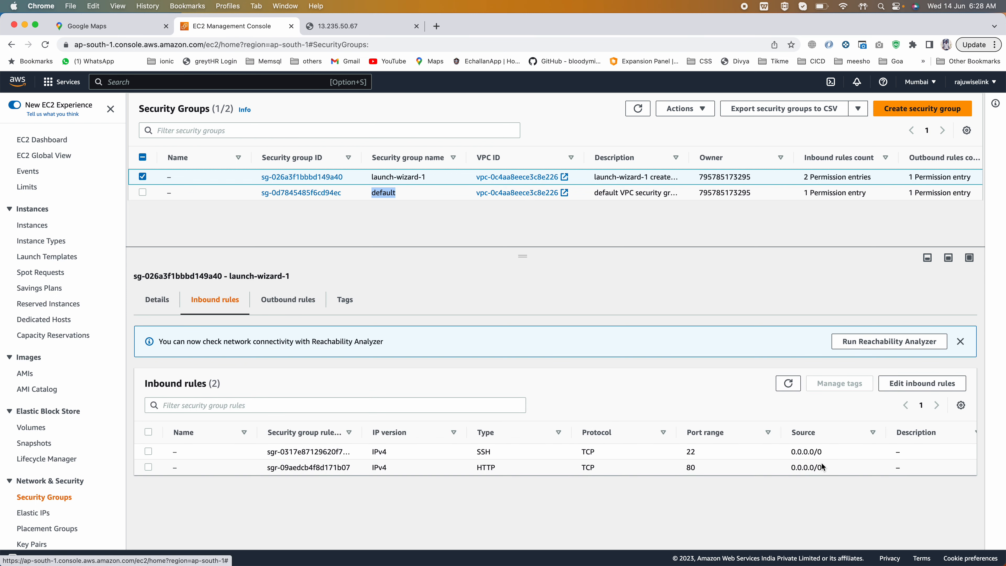
- Open the launch-wizard-1 inbound rules for editing and view the source suggestions for the HTTP rule
click(909, 387)
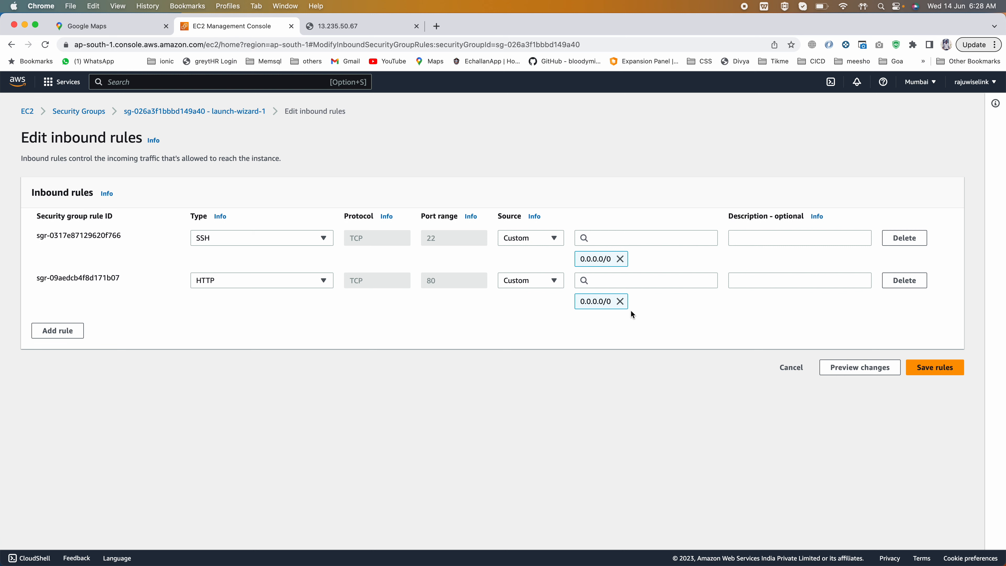
click(617, 284)
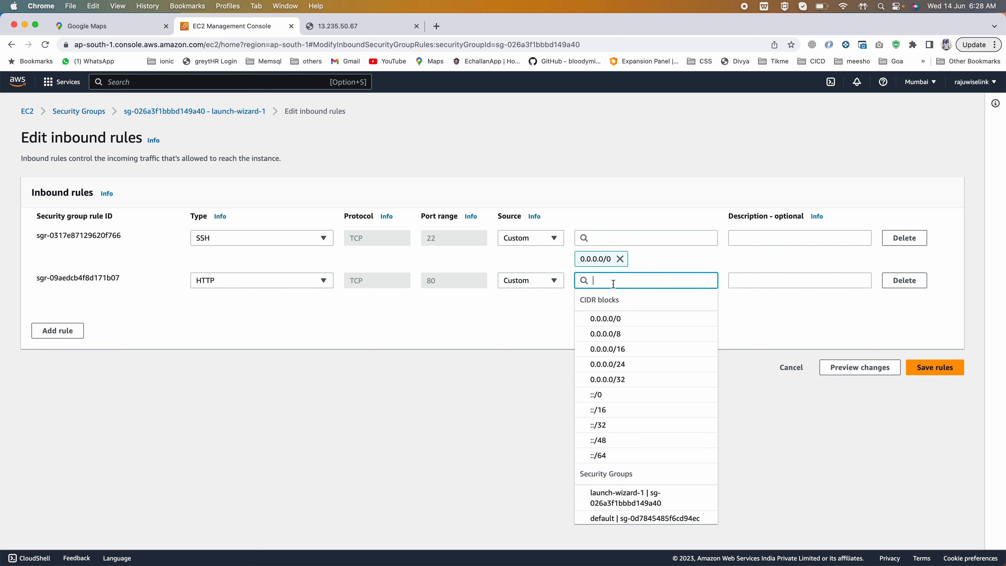
click(134, 279)
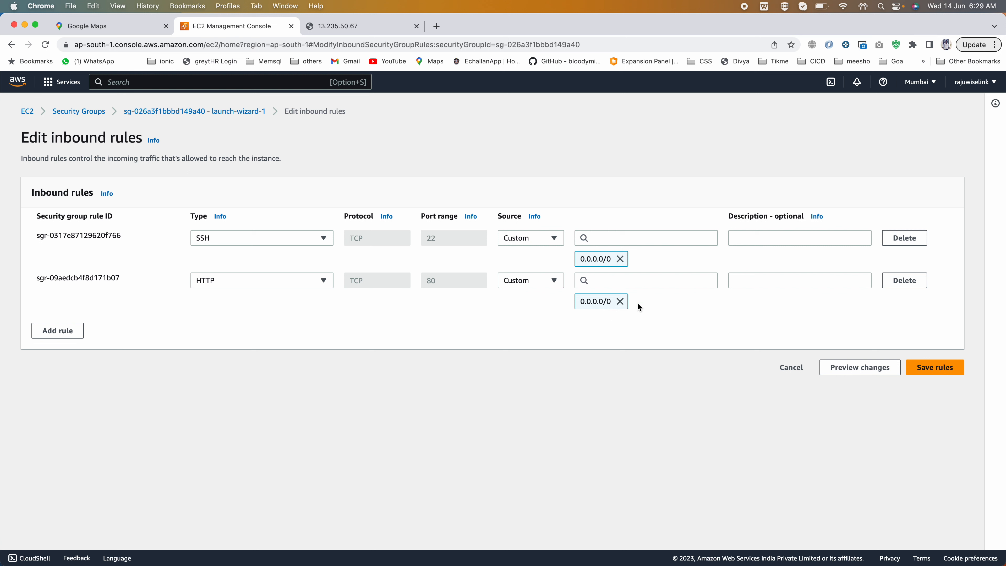
- Add a Custom TCP inbound rule and view the CIDR blocks and security groups offered as its source
click(58, 330)
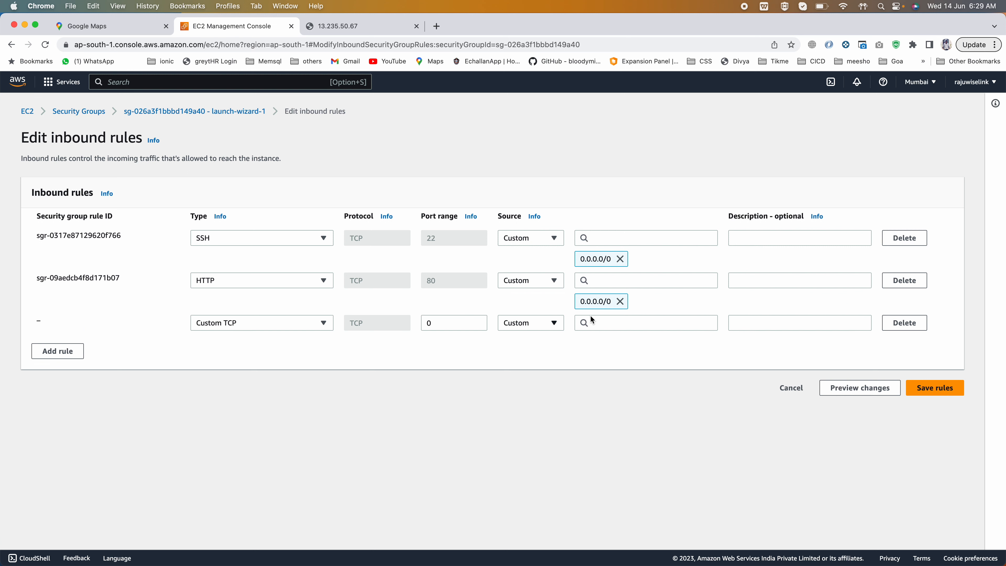
click(602, 323)
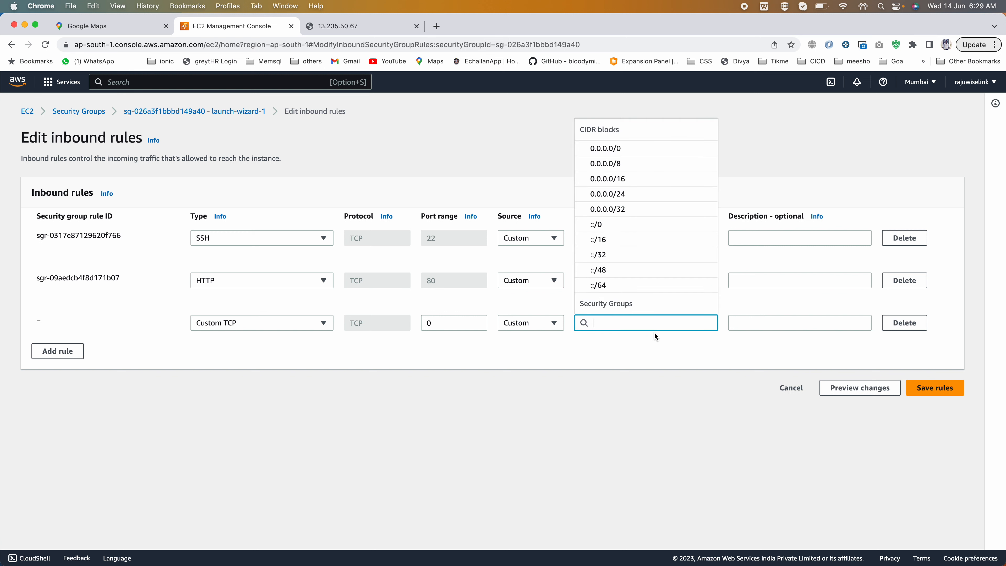
click(626, 401)
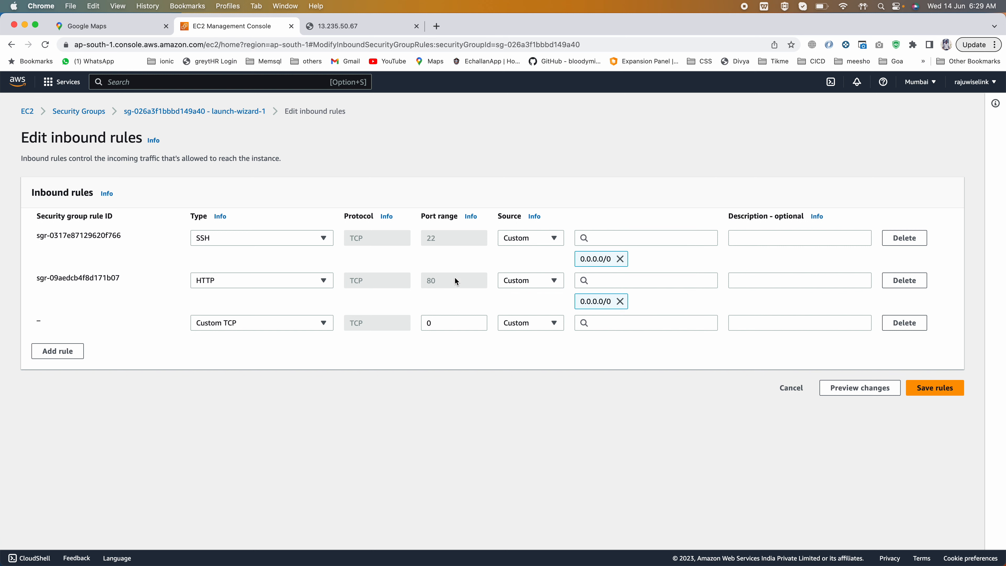
- Enter the address 172.54.1.1 in the new rule's description
click(754, 323)
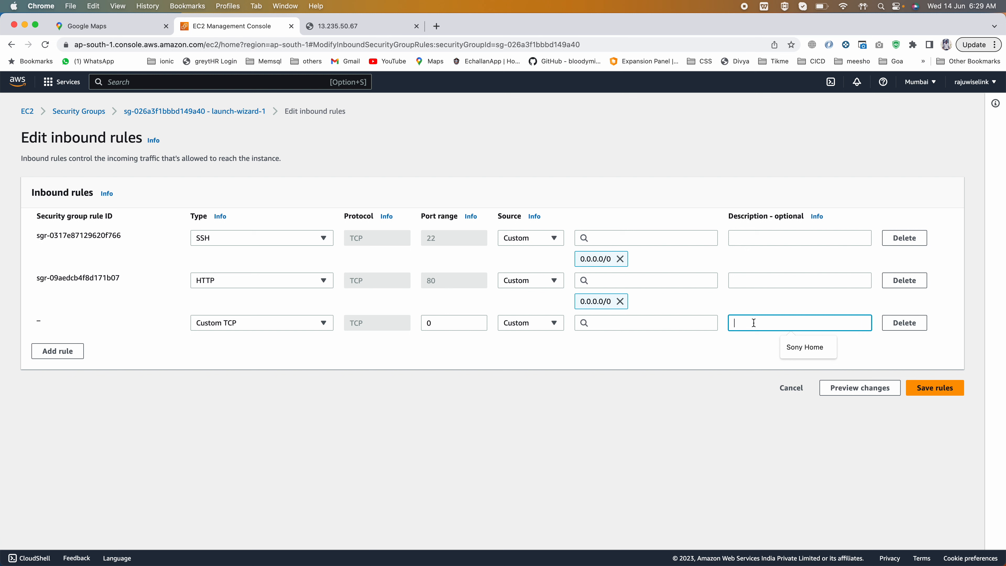
text(172.54.01)
key(BackSpace)
text(1.1,)
- Duplicate the address within the description and adapt it to read "172.54.1.1, 172.54.1.2, 172.54.1.3", highlighting the listed addresses
drag(775, 323, 710, 324)
key(super+c)
click(777, 325)
key(super+v)
text(2,)
key(super+v)
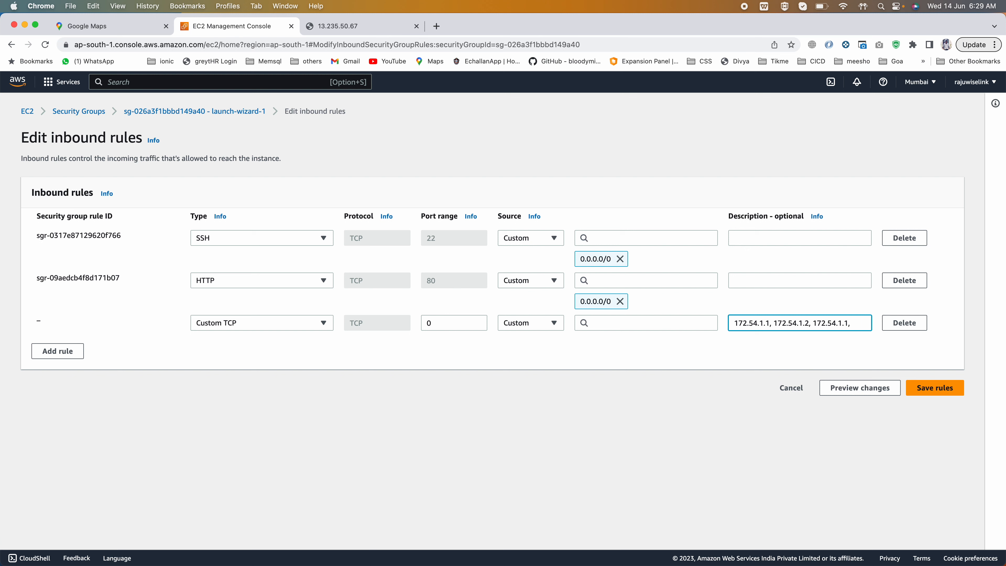
text(3)
drag(852, 323, 723, 318)
click(748, 327)
drag(763, 322, 732, 321)
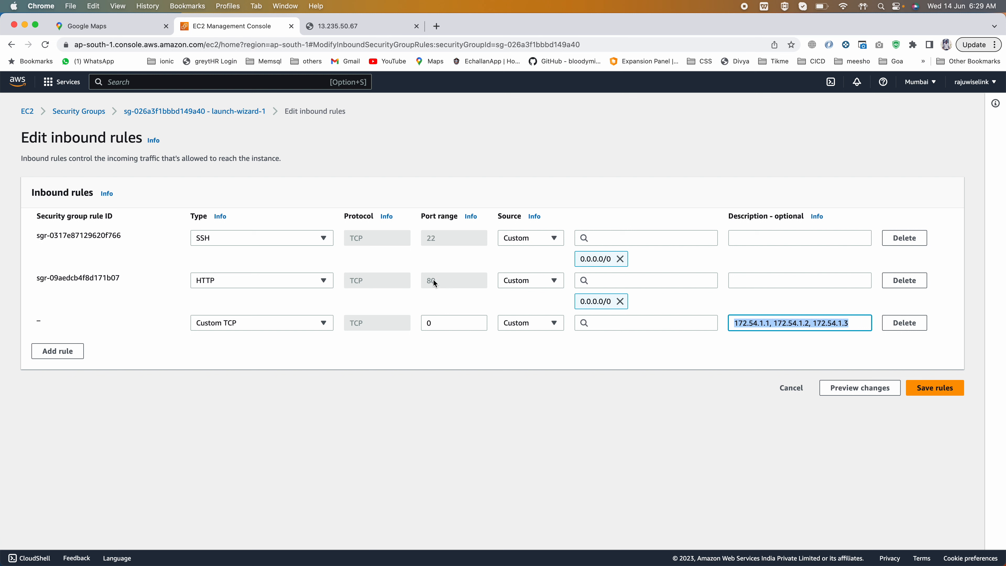
- Keep the new rule's type as Custom TCP and set its port range to 9900
click(323, 324)
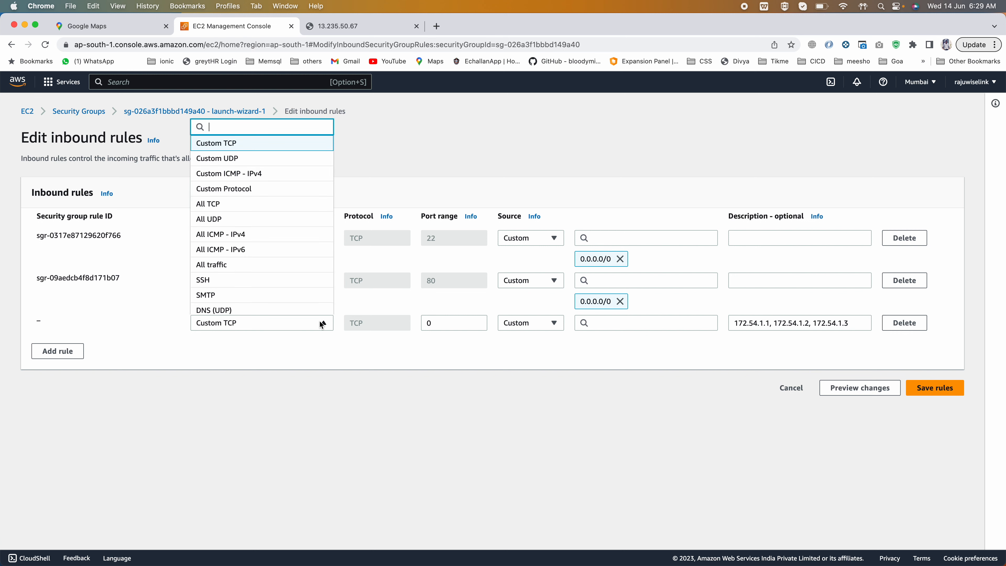
click(447, 324)
double_click(447, 324)
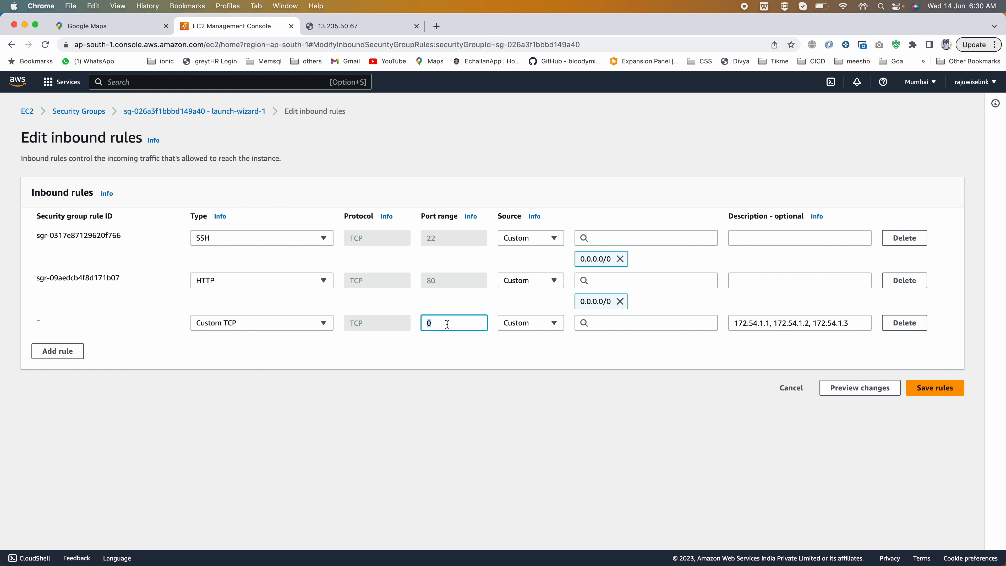
text(9900)
double_click(433, 325)
- Copy the first address, 172.54.1.1, from the new rule's description into its source
drag(850, 323, 723, 320)
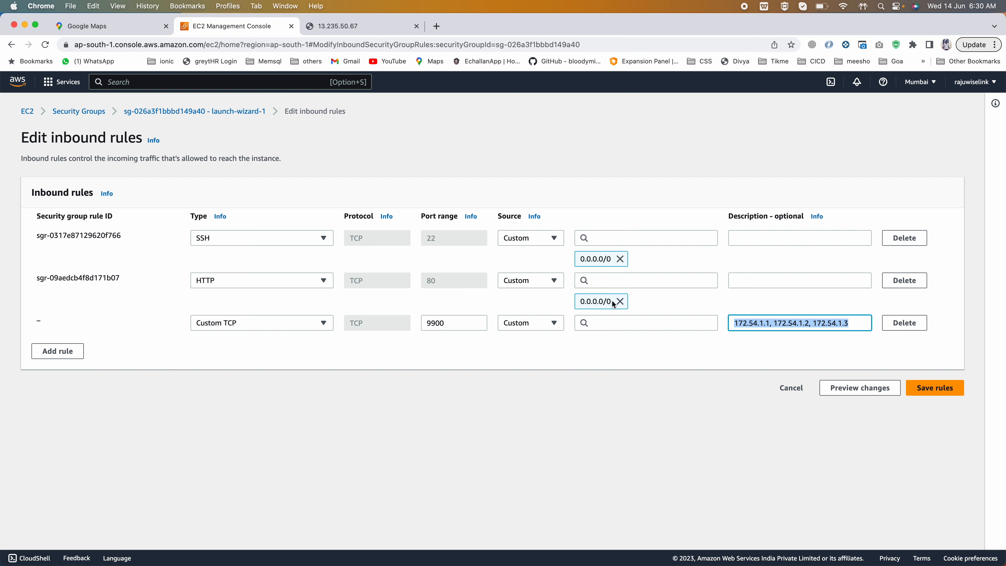
click(747, 324)
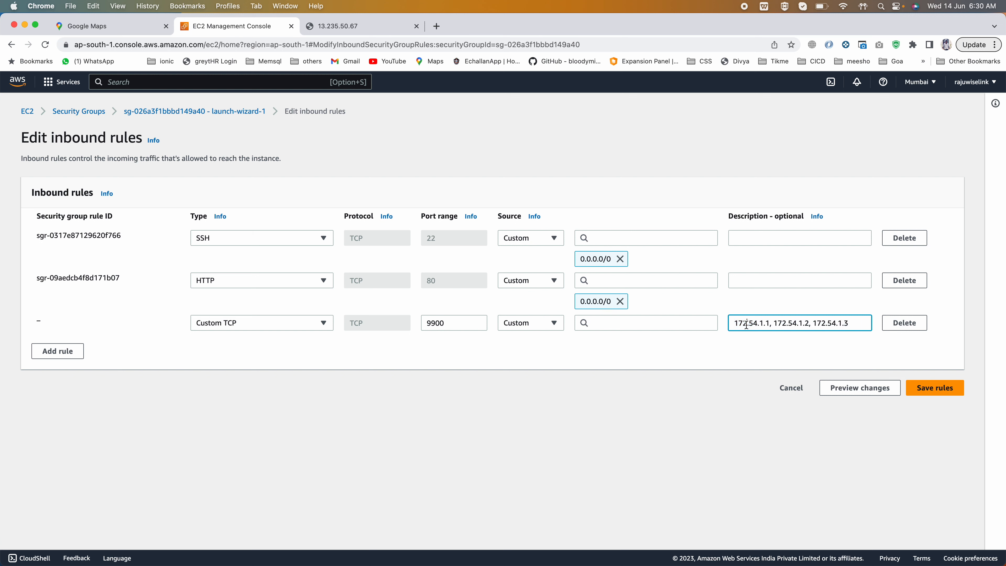
click(765, 323)
drag(768, 323, 724, 324)
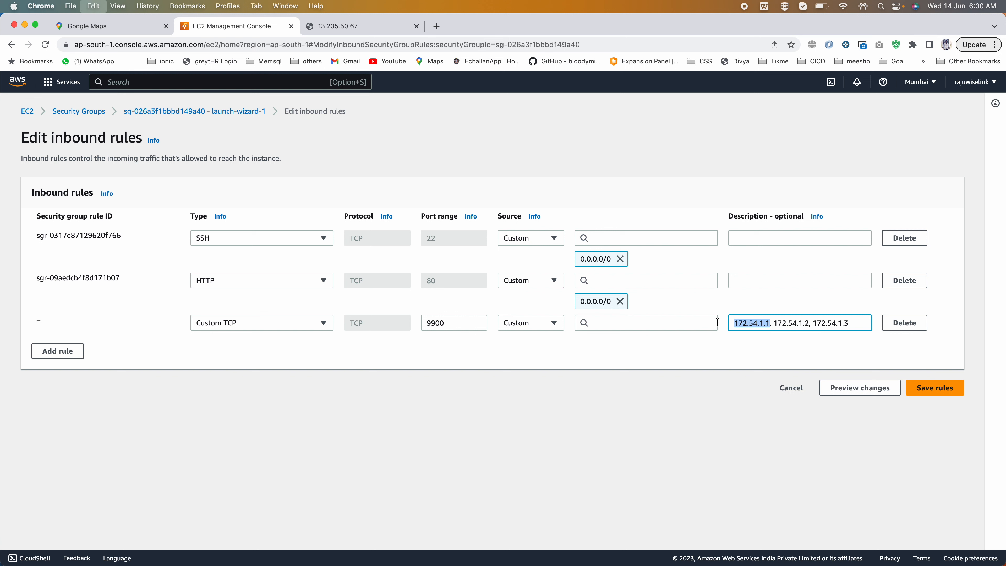
click(599, 322)
key(super+v)
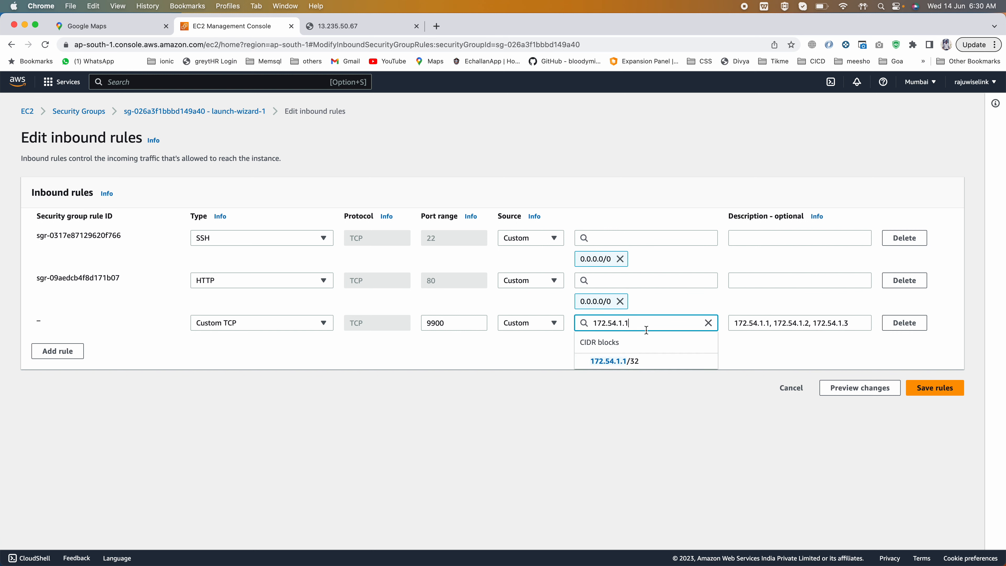
- Change the new rule's source entry to the CIDR block 172.54.1.0/24
key(BackSpace)
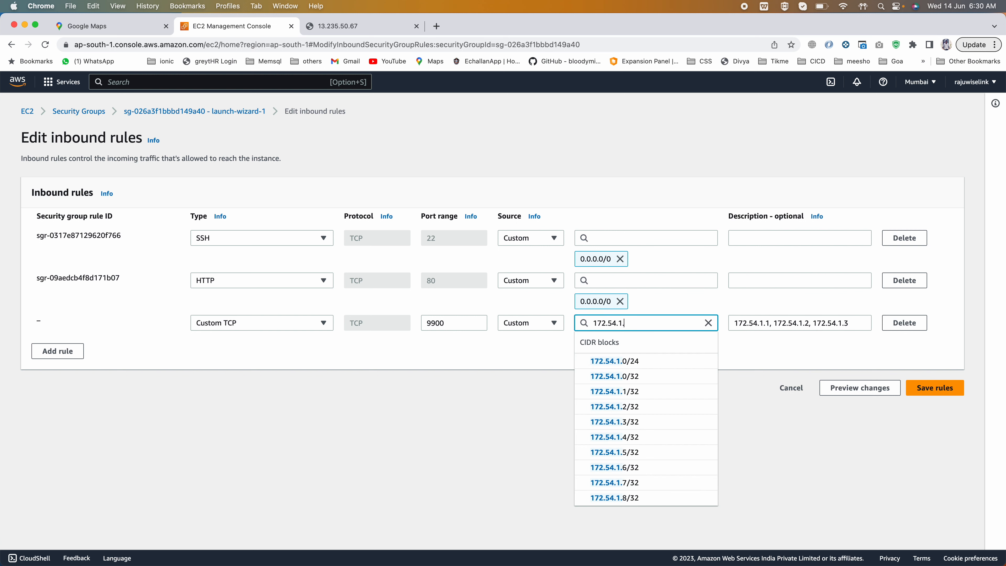
text(0)
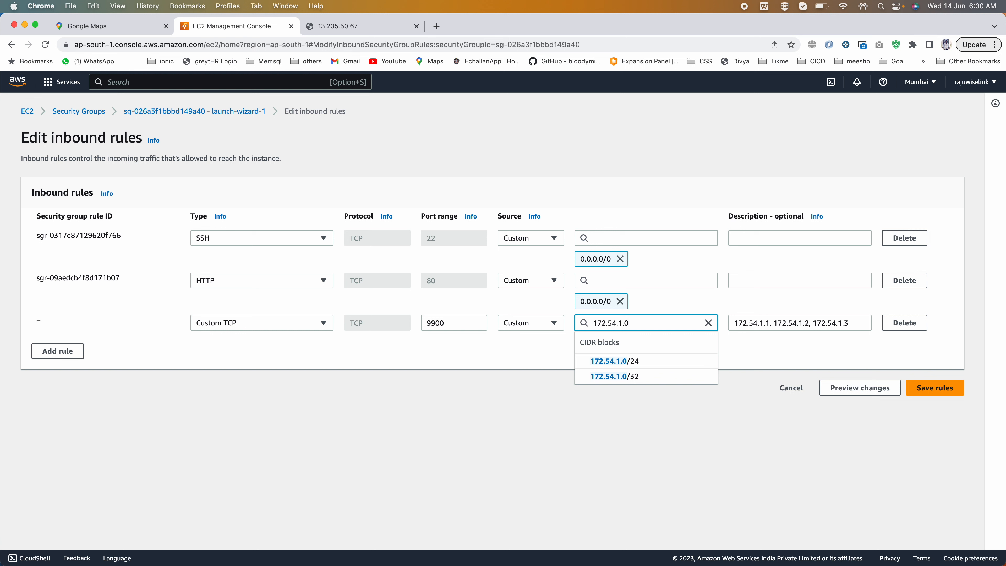
text(/24)
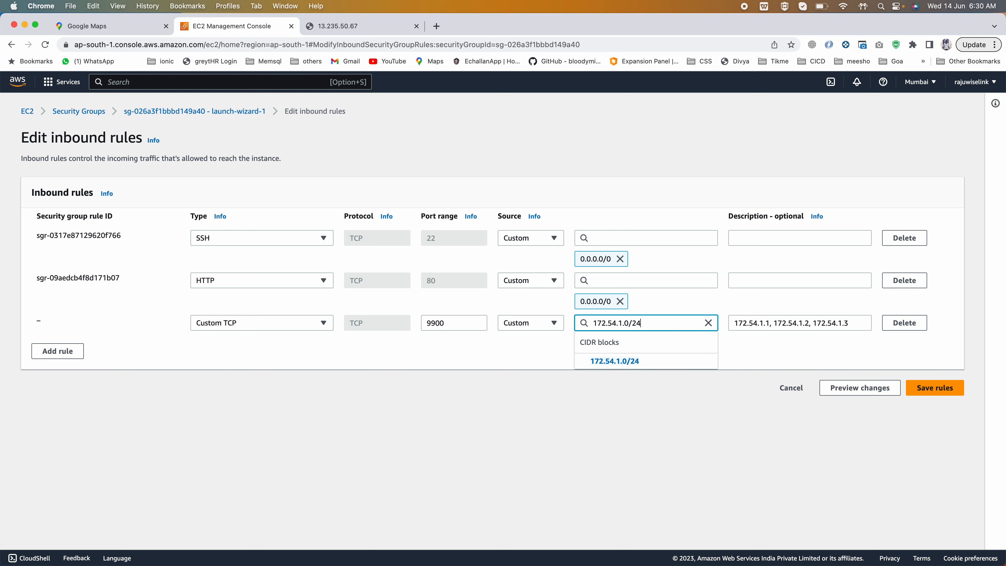
key(BackSpace)
key(BackSpace)
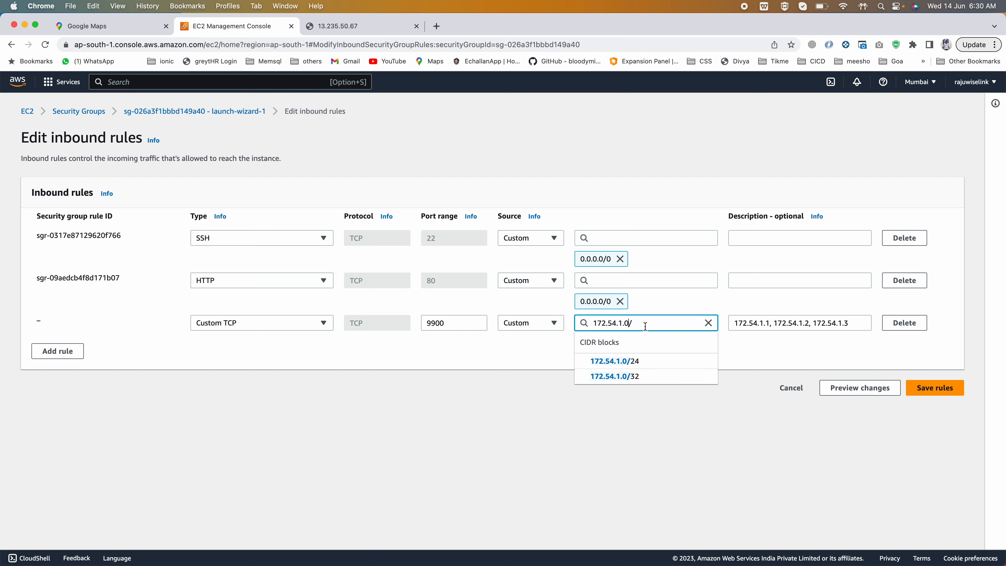
text(24)
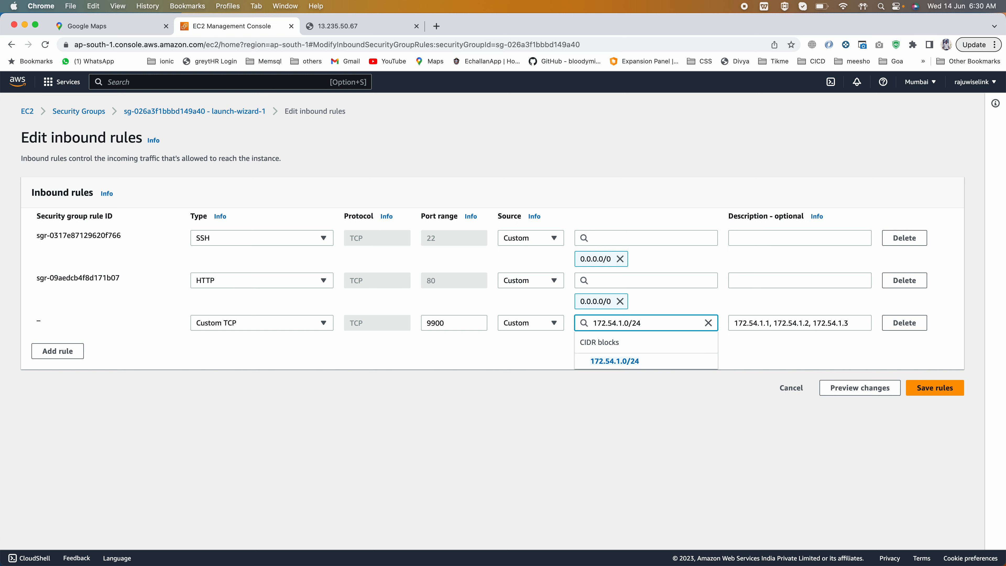
- Highlight the parts of the source range and the port 9900, and remove the 172.54.1.0/24 source from the new rule
double_click(600, 322)
click(622, 323)
drag(628, 323, 624, 323)
double_click(437, 322)
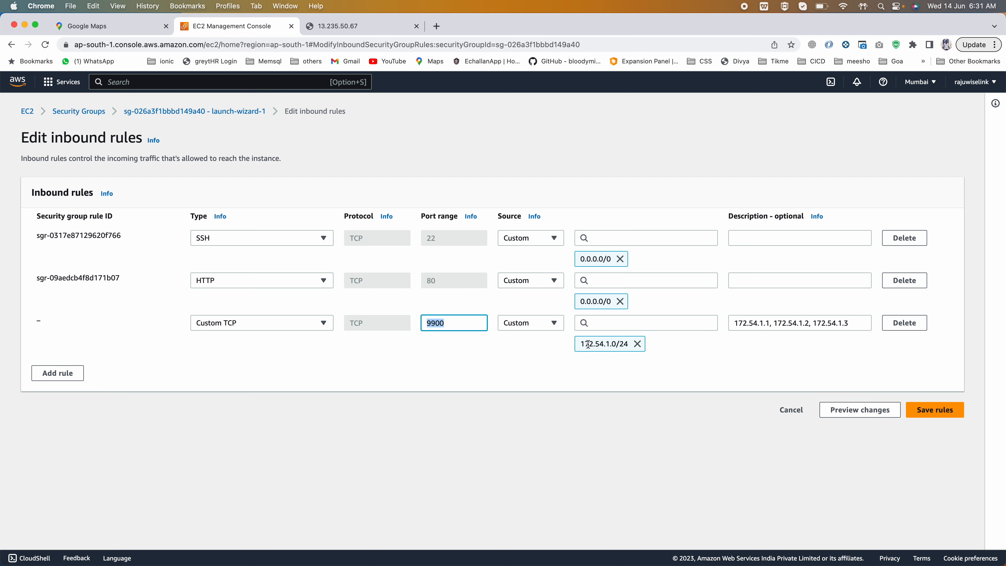
drag(580, 343, 635, 347)
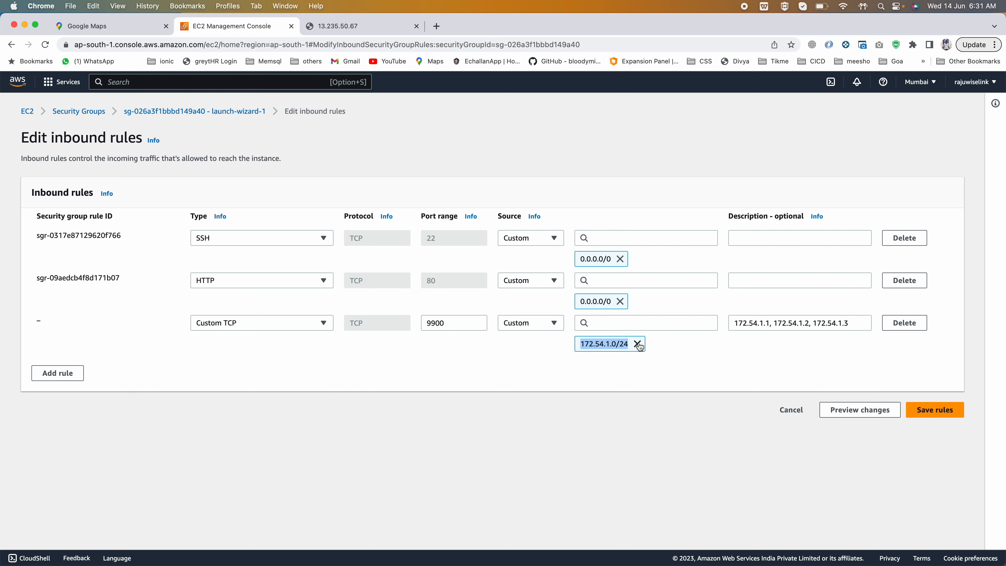
click(637, 344)
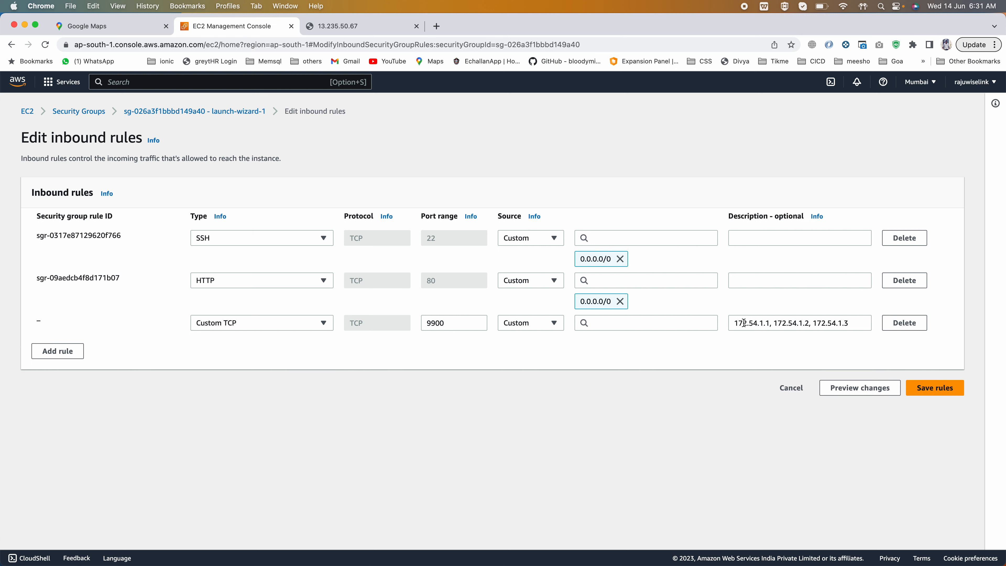
- Set the new rule's source to the CIDR block 172.54.0.0/16 and highlight parts of that range
drag(733, 323, 770, 323)
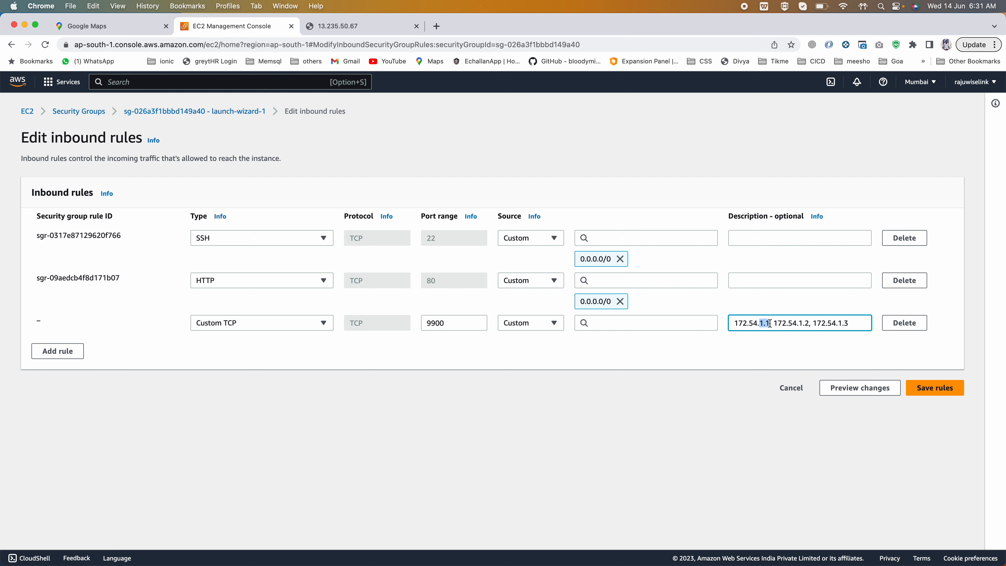
click(644, 326)
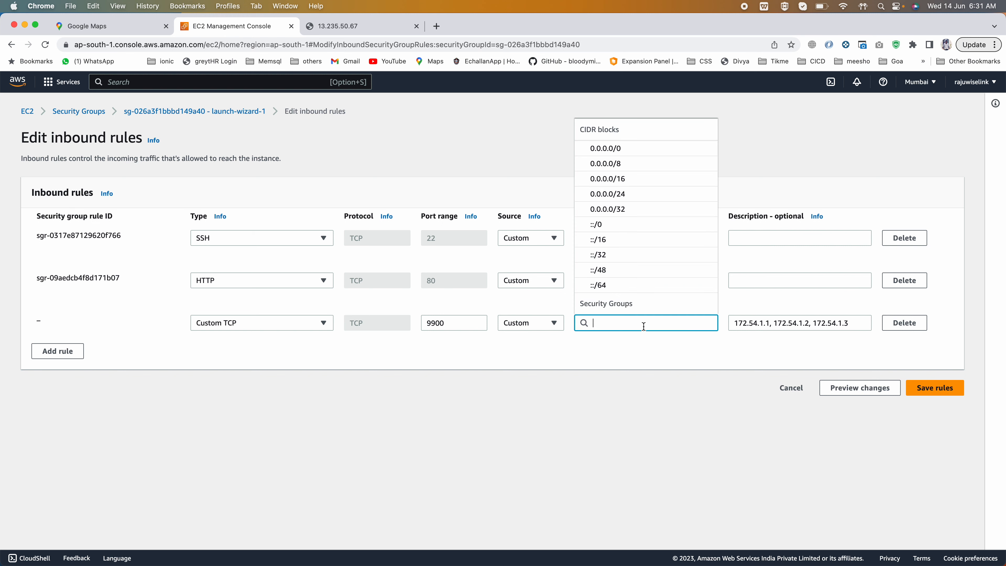
text(172)
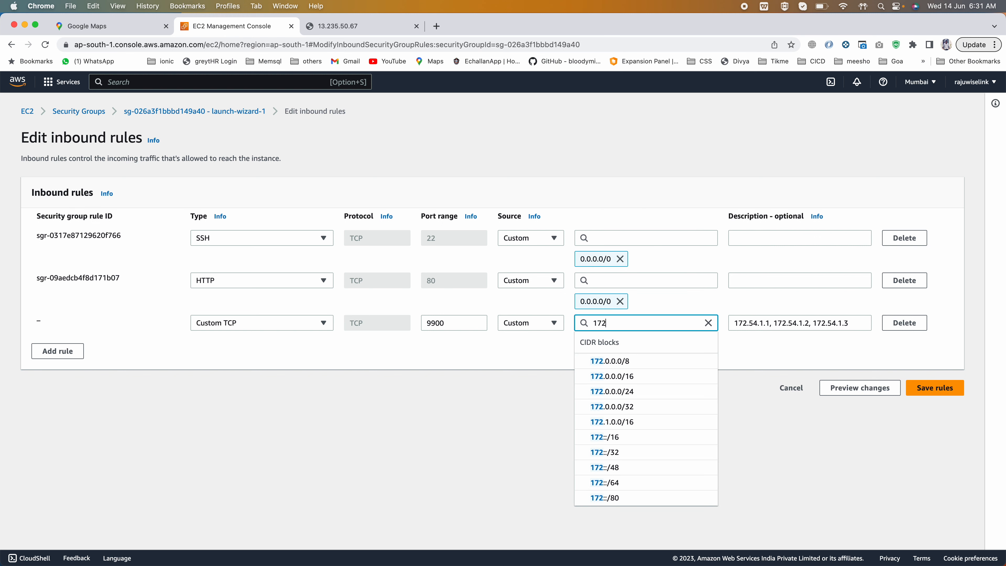
text(.54)
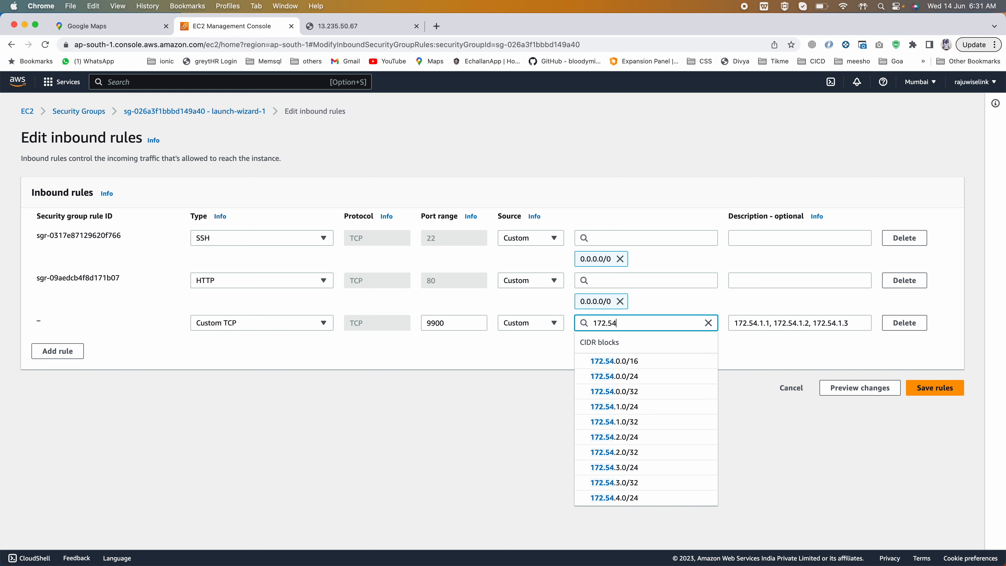
text(.0.0)
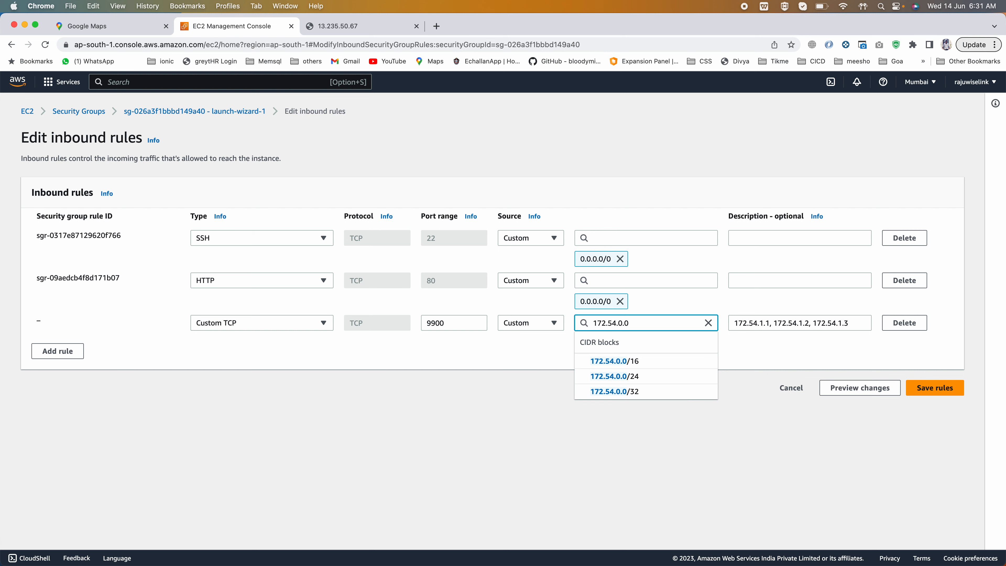
text(/16)
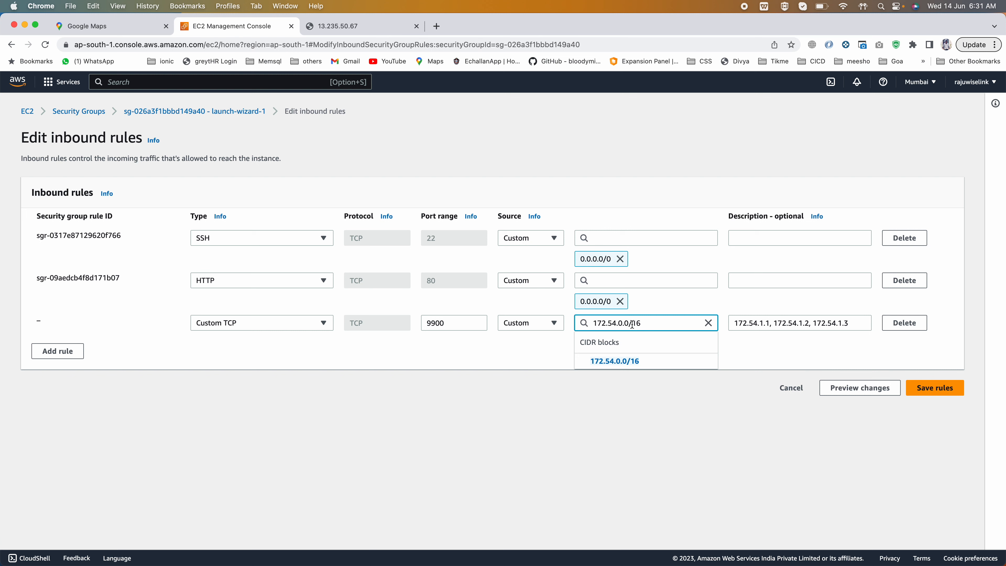
drag(617, 323, 572, 324)
drag(633, 324, 575, 325)
- Replace the new rule's source with the description's first address as 172.54.1.1/32, and highlight the port 9900
drag(771, 323, 731, 323)
key(super+c)
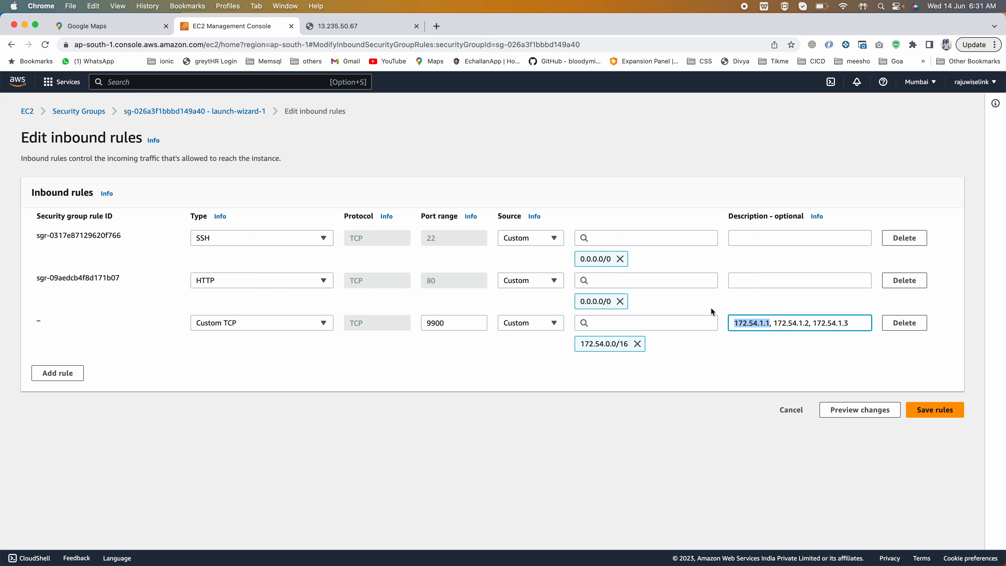
click(638, 344)
click(615, 323)
key(super+v)
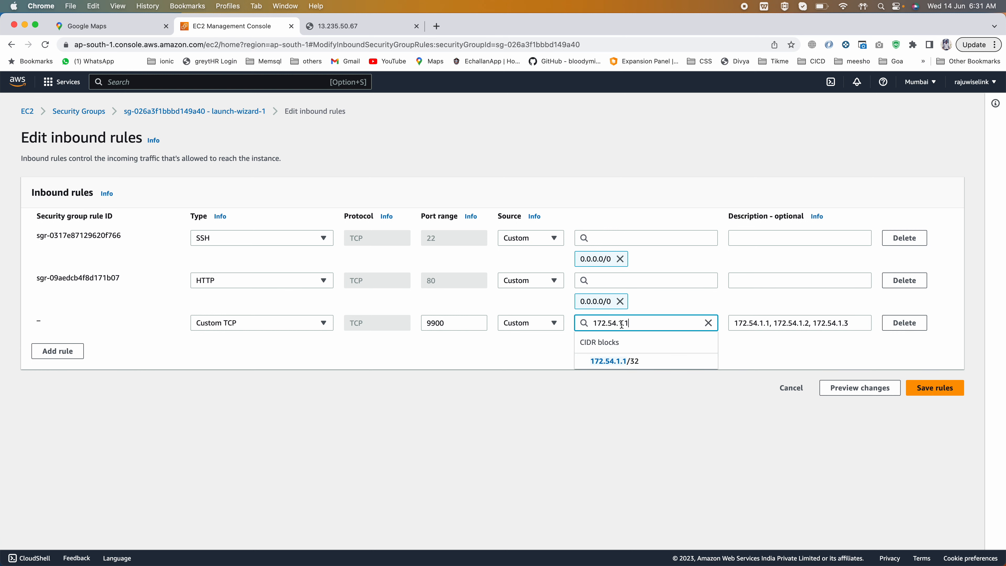
text(/32)
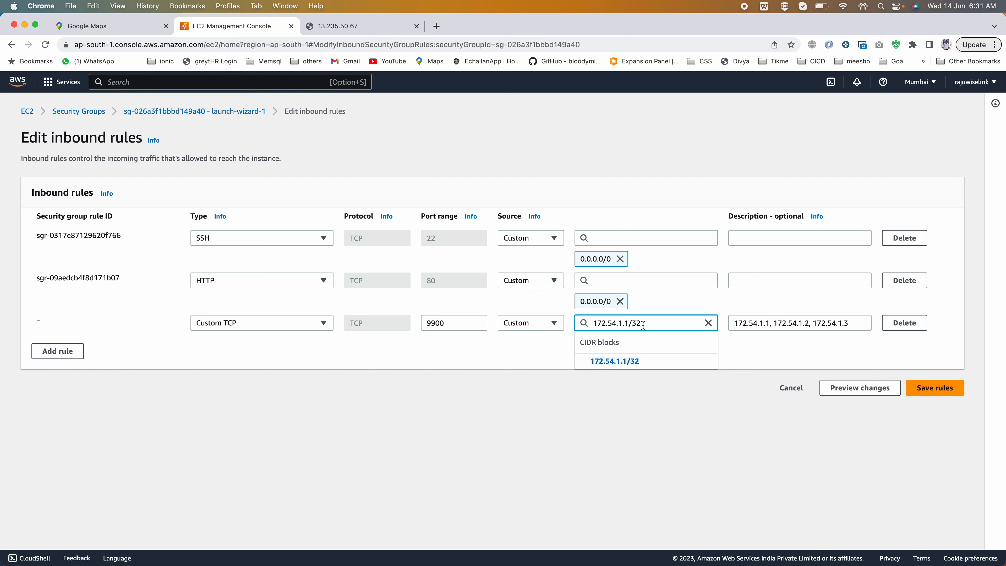
drag(641, 323, 574, 325)
click(631, 323)
double_click(431, 323)
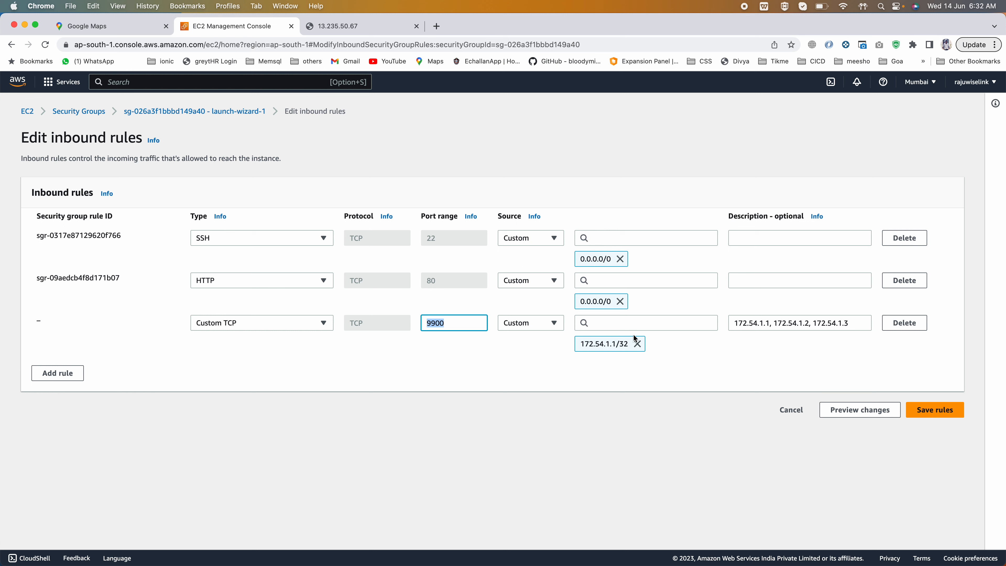
- Change the new rule's source to 0.0.0.0/0 so it covers every IPv4 address
click(624, 322)
text(0.)
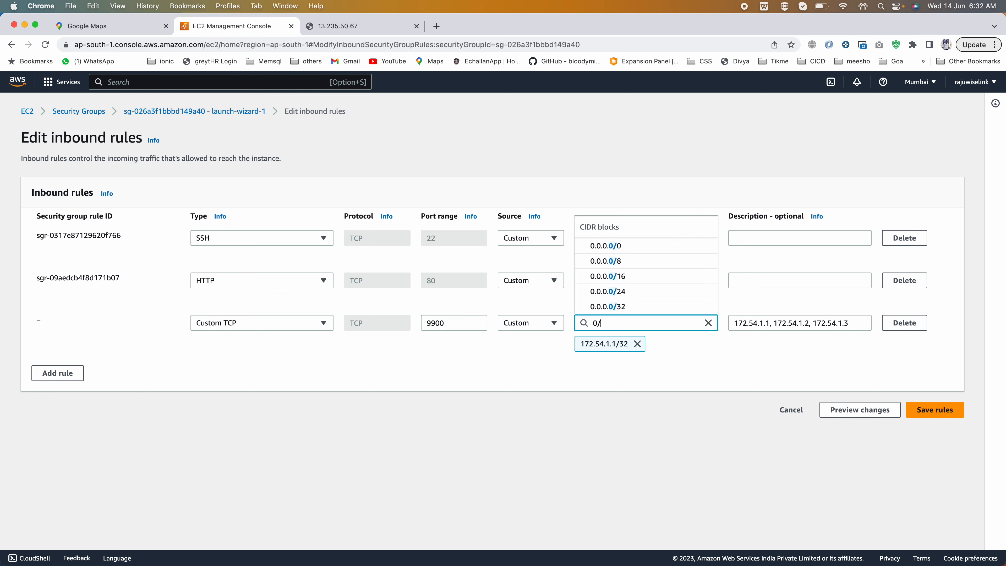
key(BackSpace)
text(.o)
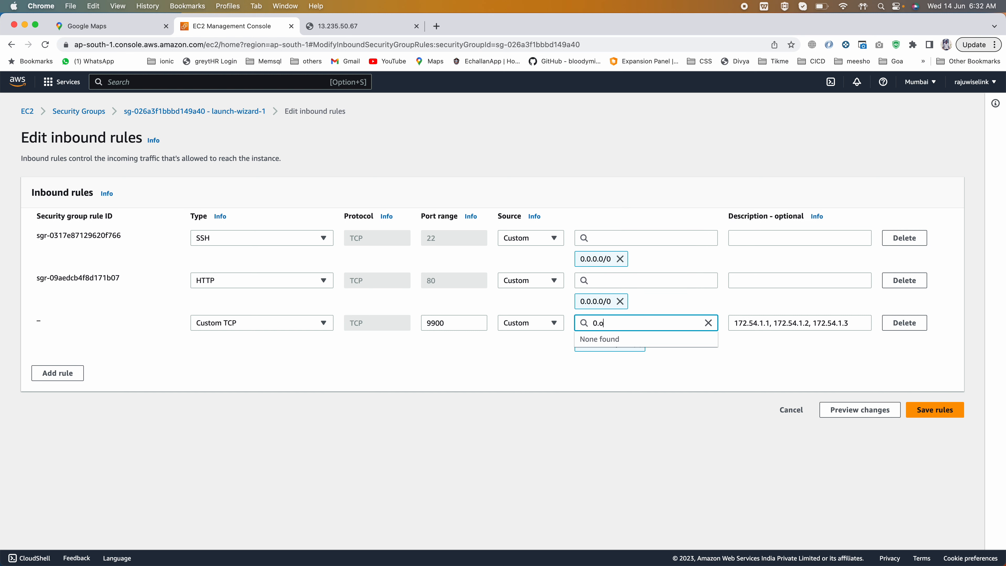
text(/o./)
key(BackSpace)
key(BackSpace)
key(BackSpace)
key(BackSpace)
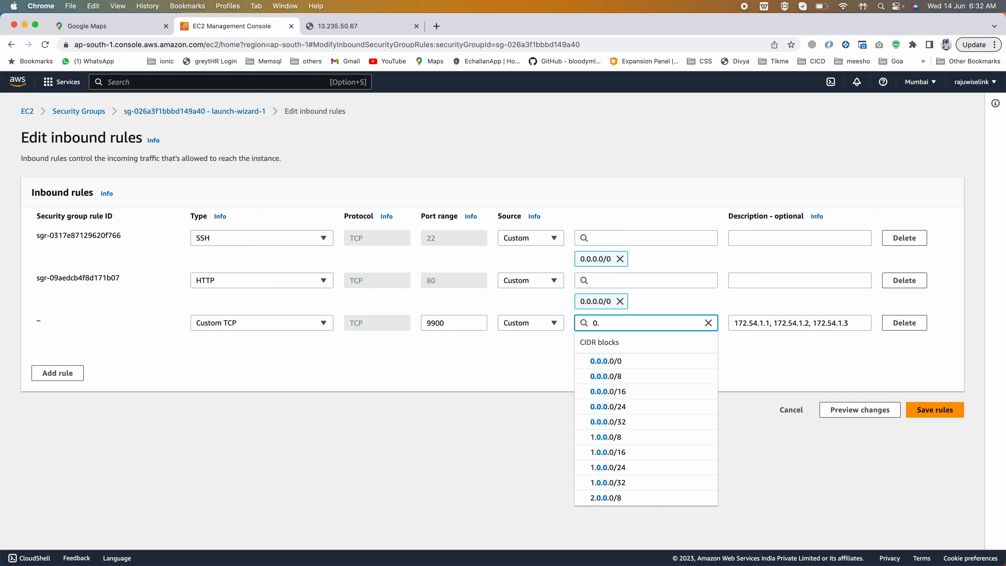
text(\)
key(BackSpace)
text(0)
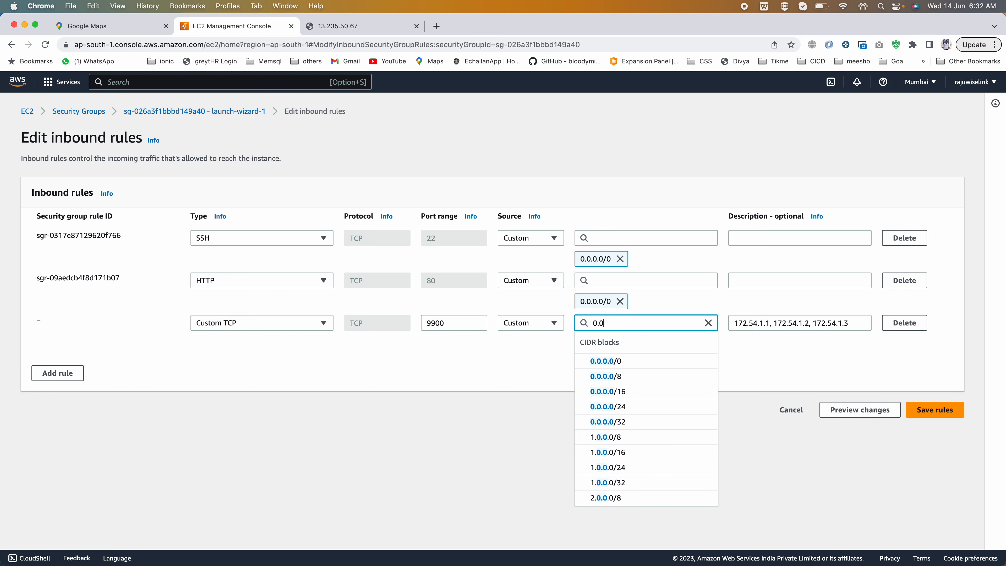
text(.)
key(Down)
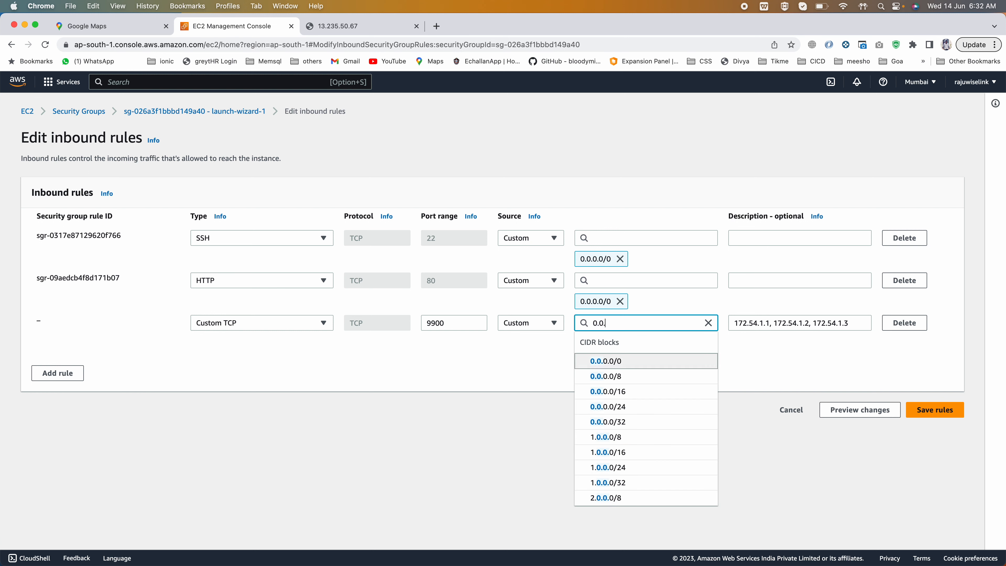
key(Return)
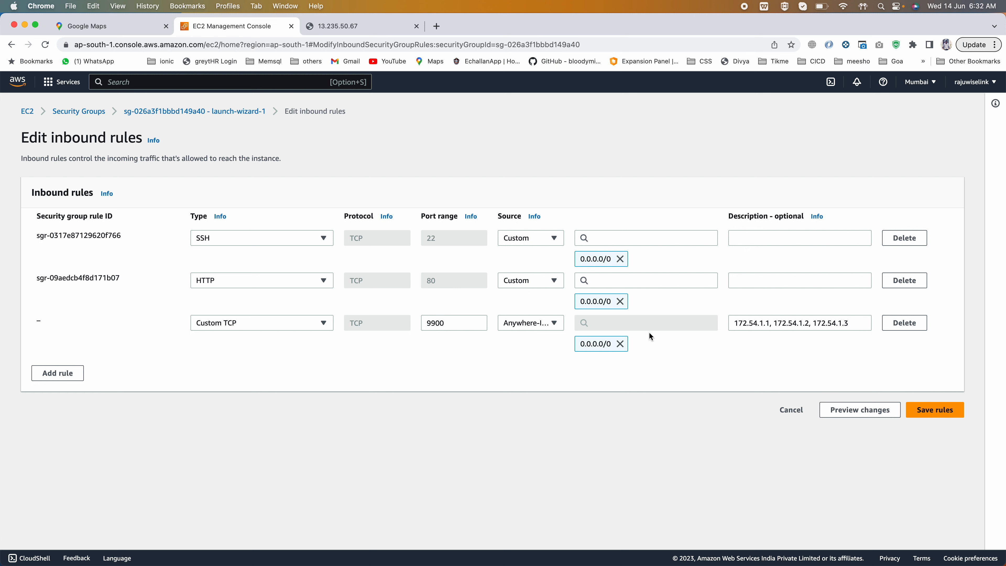
- Highlight the port 9900 and its 0.0.0.0/0 source, and delete that custom TCP rule
double_click(440, 321)
drag(613, 344, 577, 343)
click(904, 322)
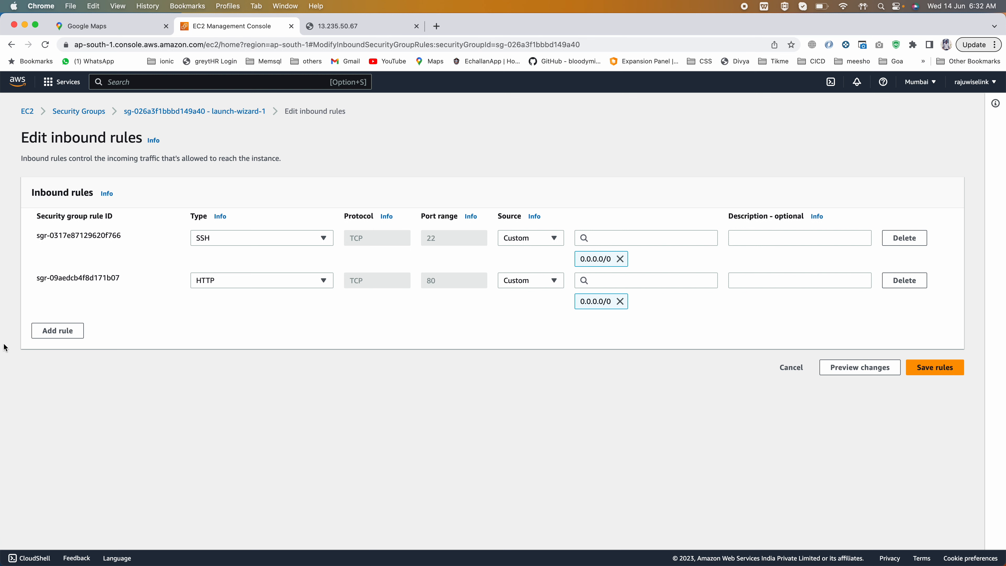
- Add three blank inbound rules below the HTTP rule and delete all three
click(75, 330)
click(56, 352)
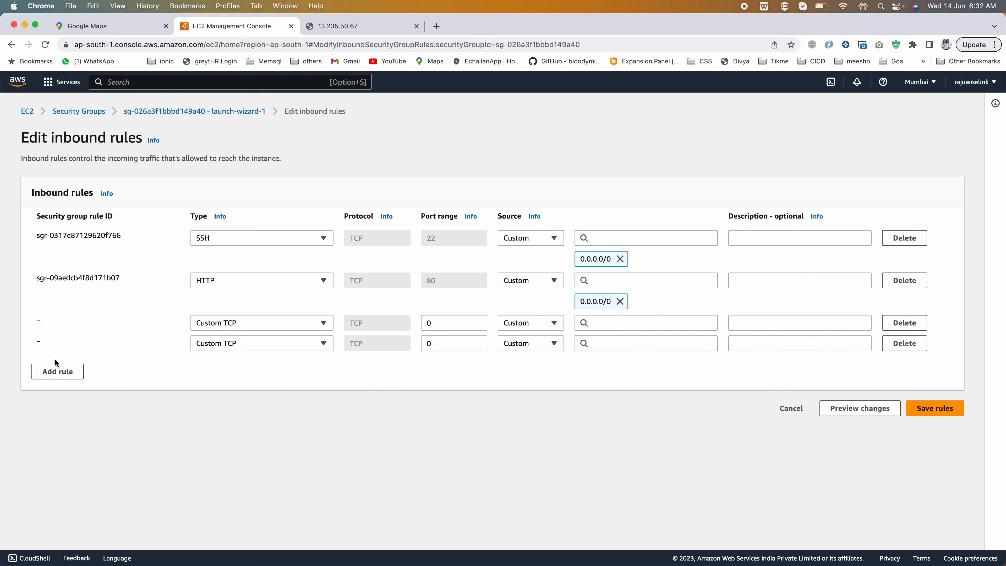
click(58, 376)
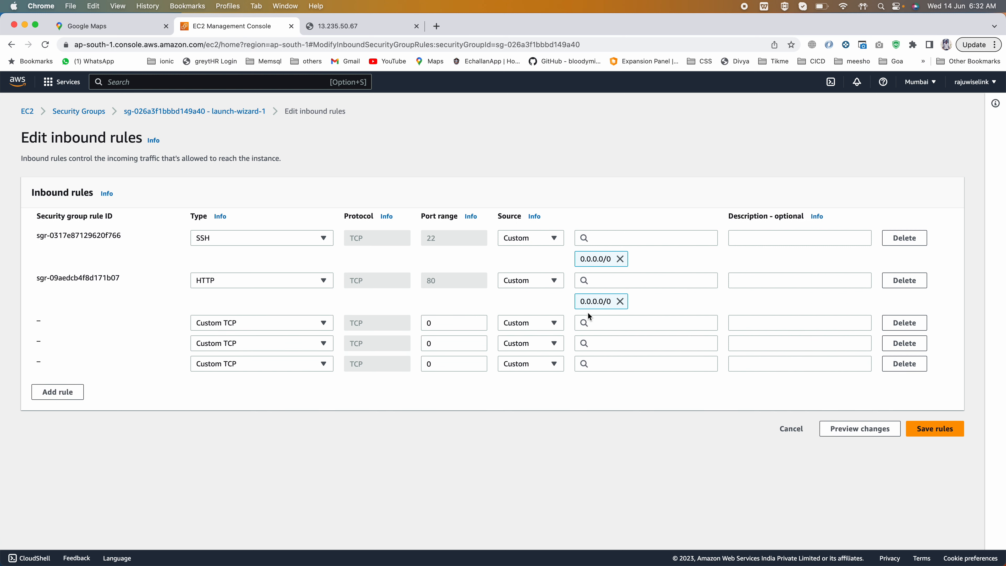
click(911, 325)
click(911, 325)
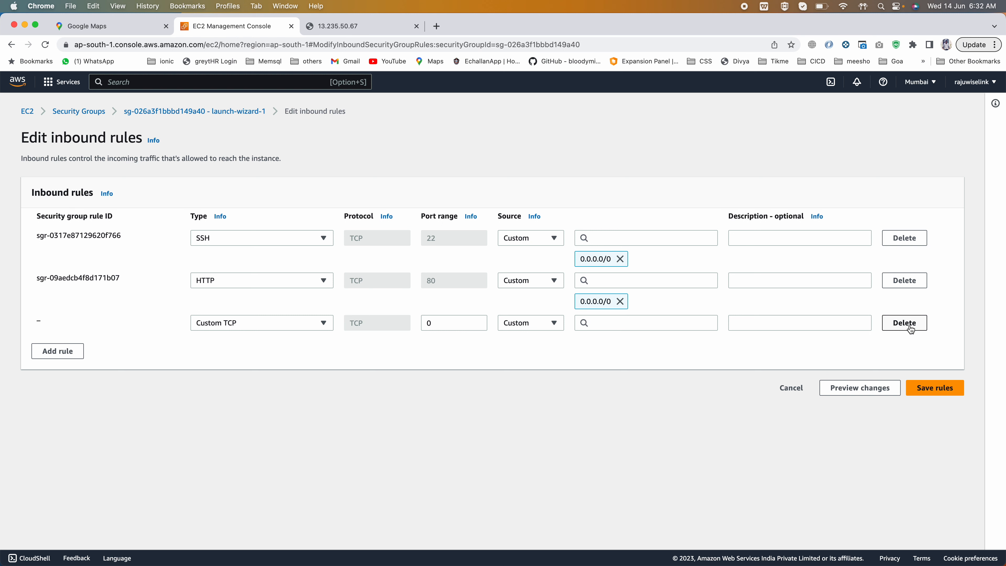
click(910, 325)
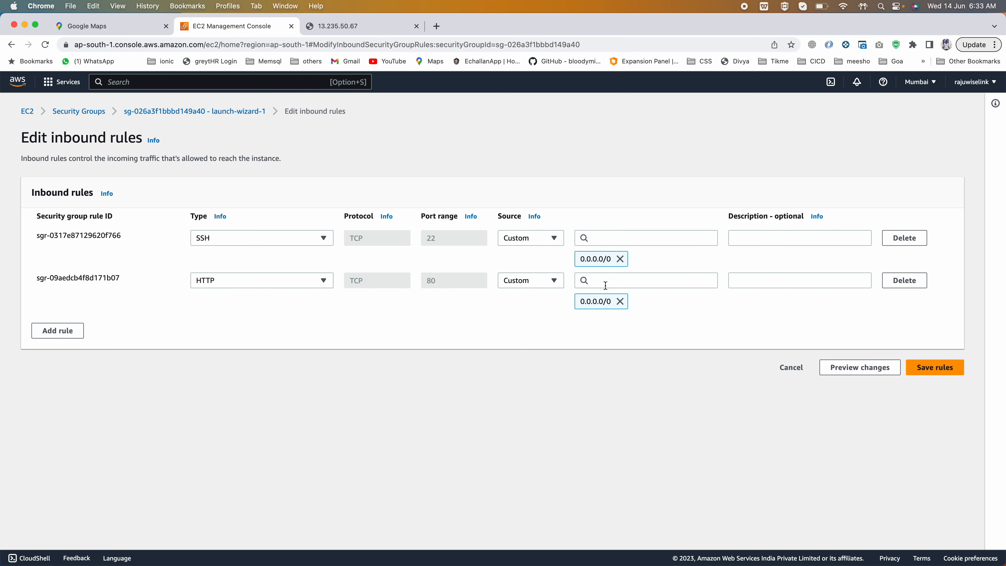
- Switch to the 13.235.50.67 page and reload it to test web access
click(337, 26)
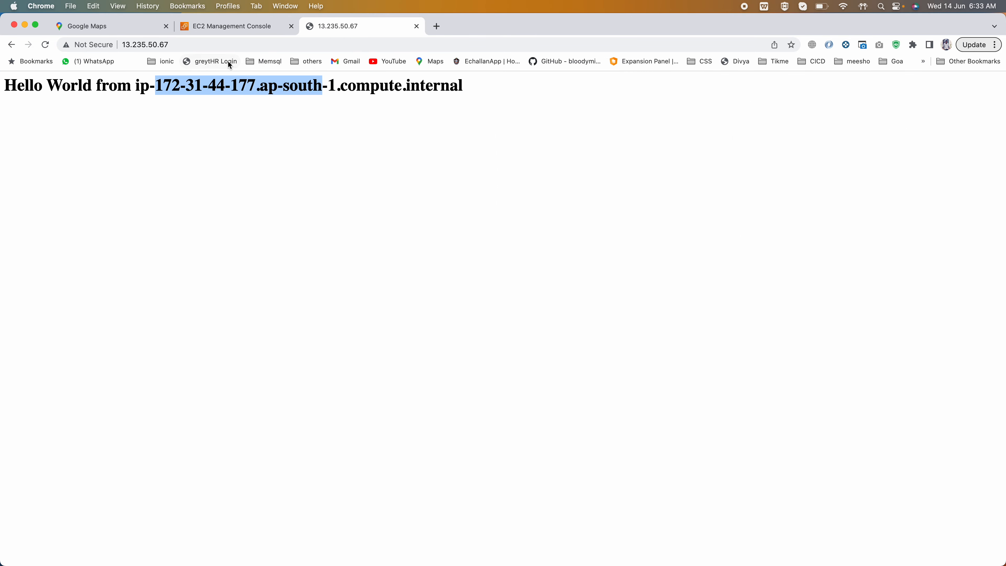
click(228, 49)
key(Return)
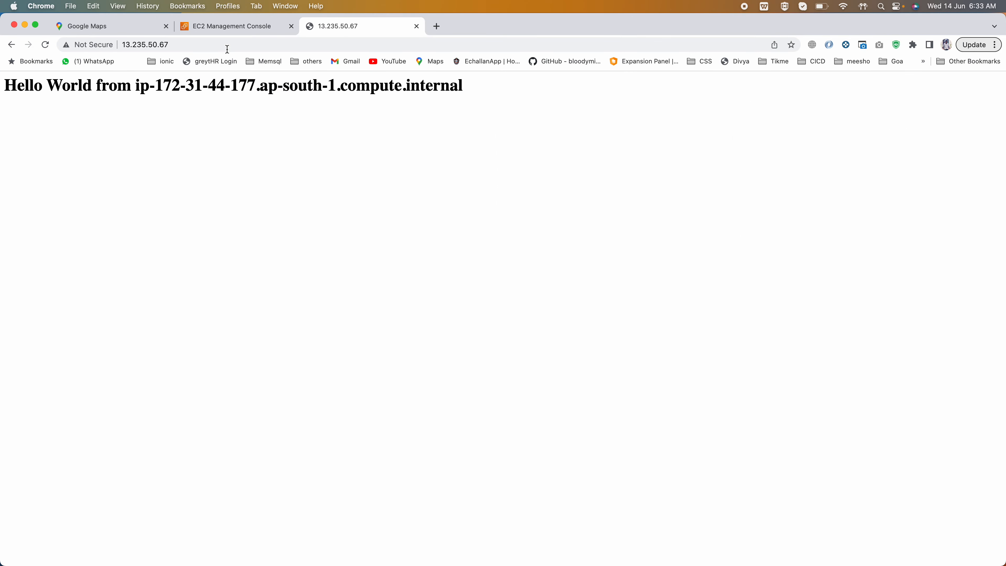
click(185, 39)
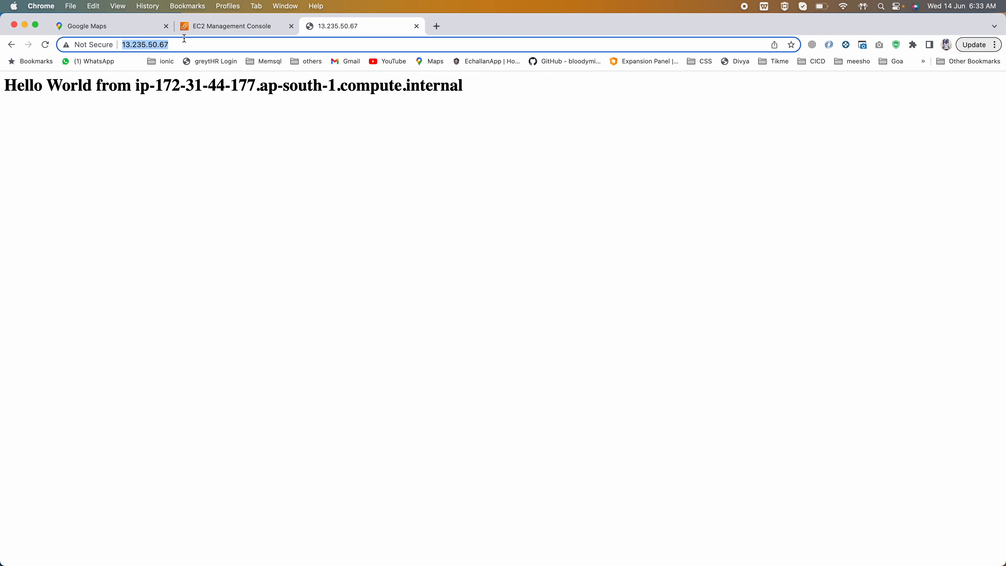
click(185, 39)
drag(95, 45, 58, 45)
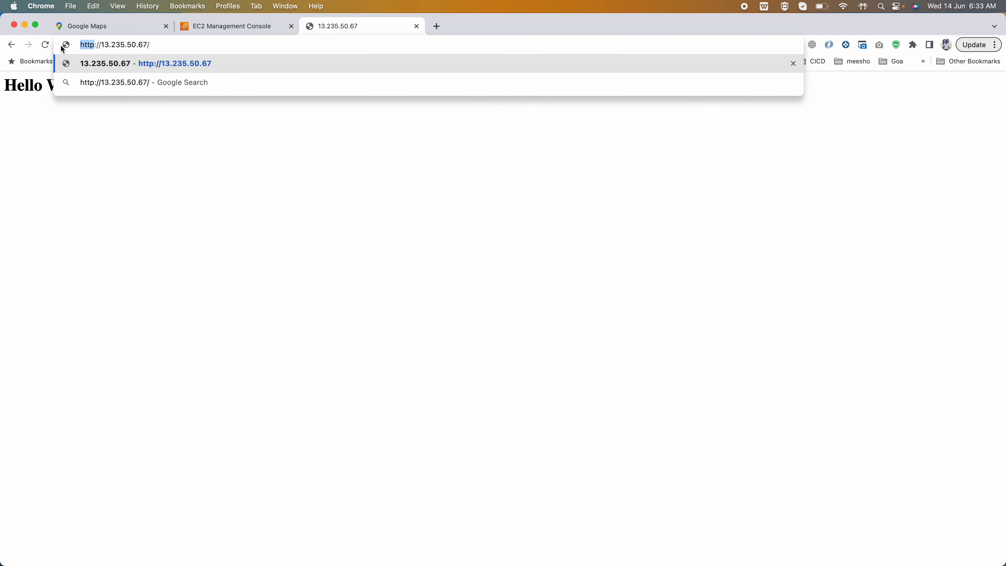
click(175, 45)
click(94, 44)
key(Return)
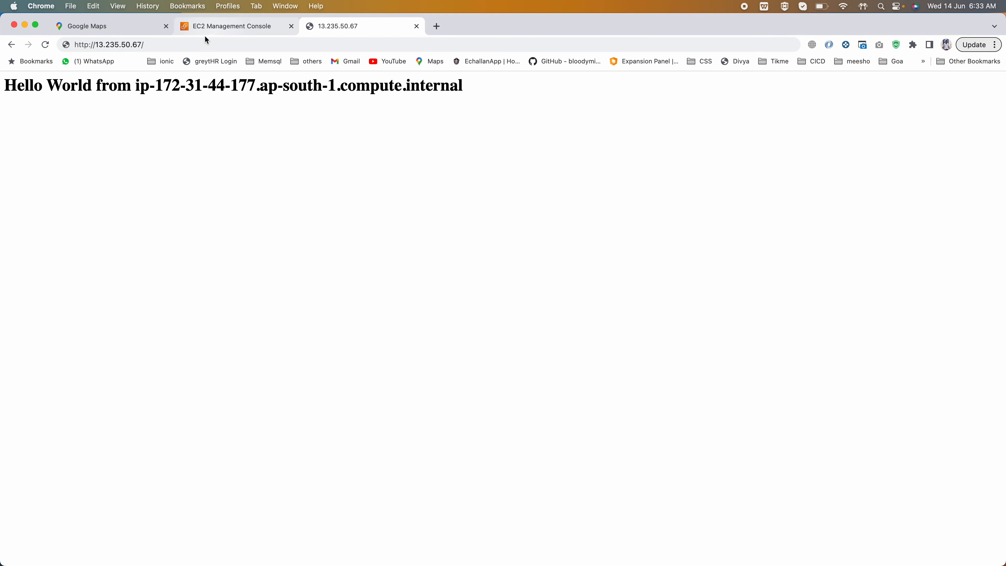
click(187, 44)
key(Return)
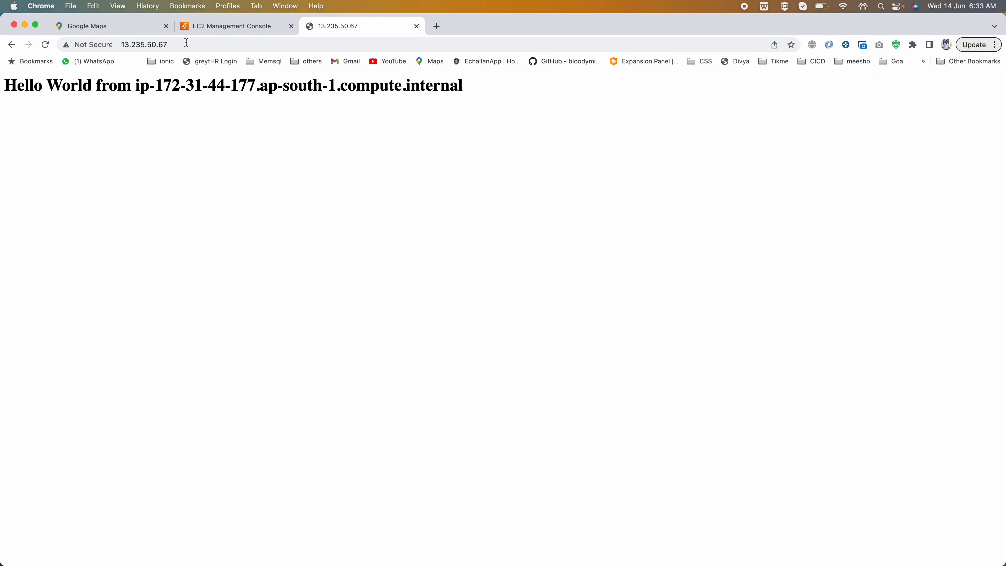
click(186, 42)
- Delete the HTTP port 80 rule from launch-wizard-1's inbound rules and save the rules
click(224, 27)
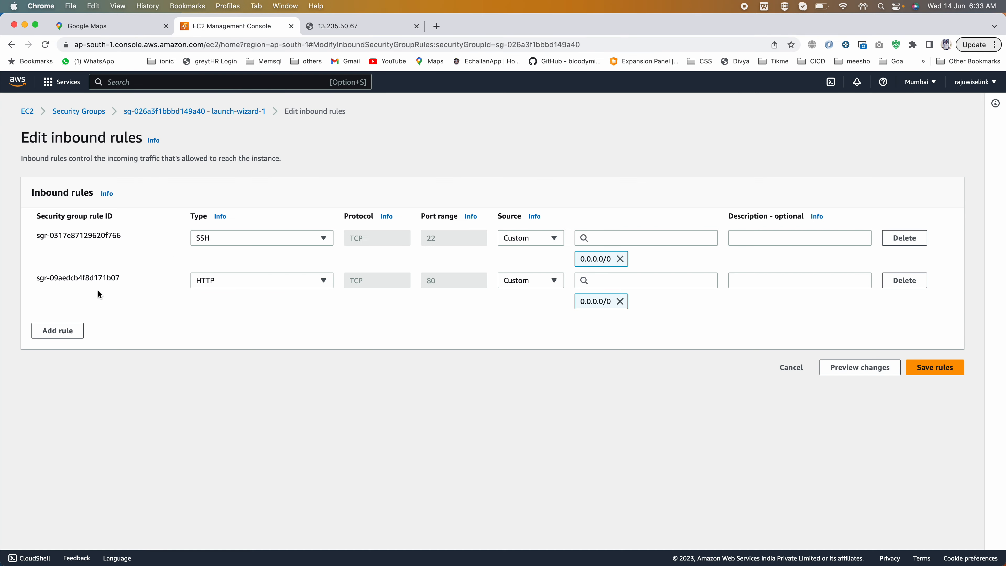
click(903, 280)
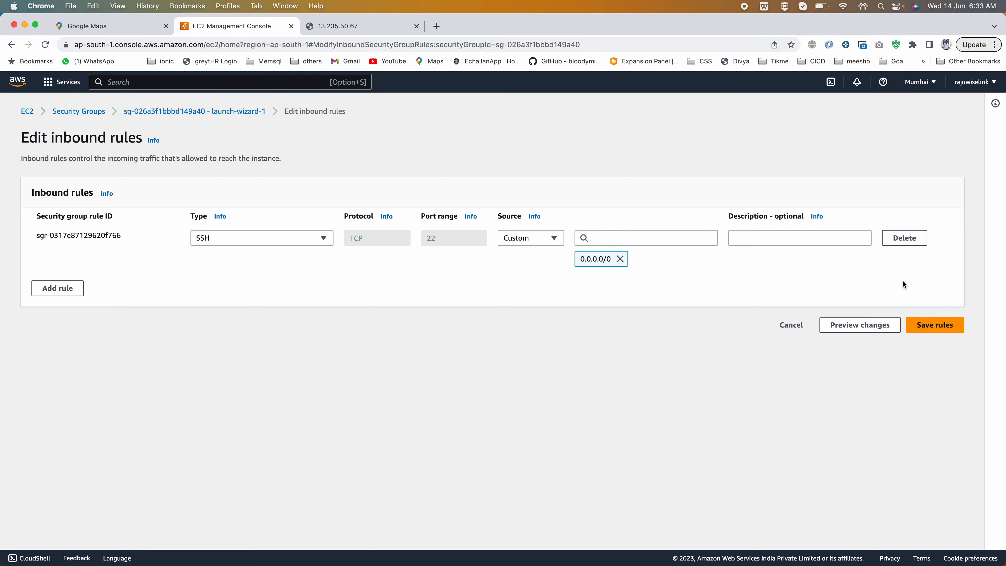
click(924, 324)
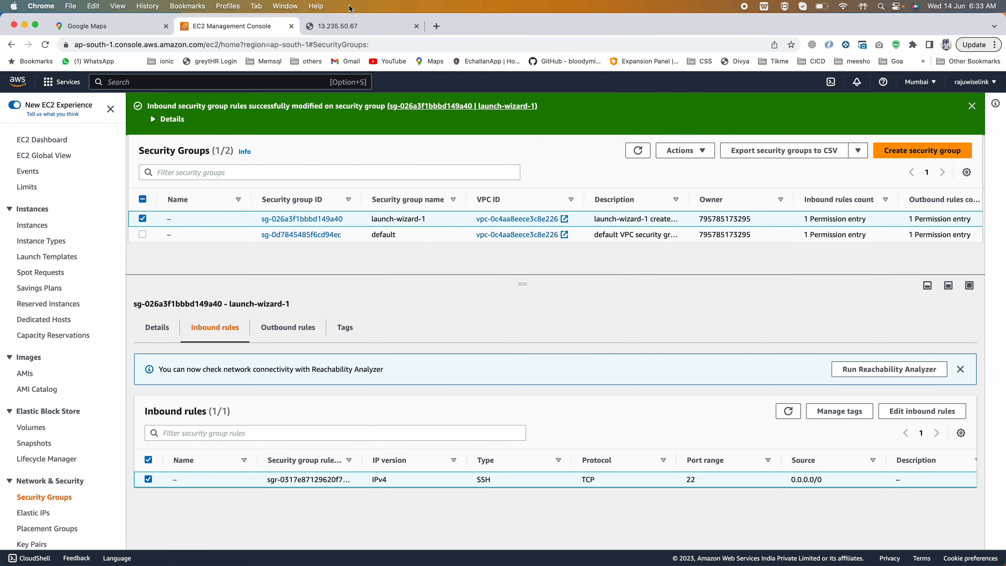
- Reload the 13.235.50.67 page to test access without the HTTP rule, and return to the security group's inbound rules
click(340, 26)
click(182, 45)
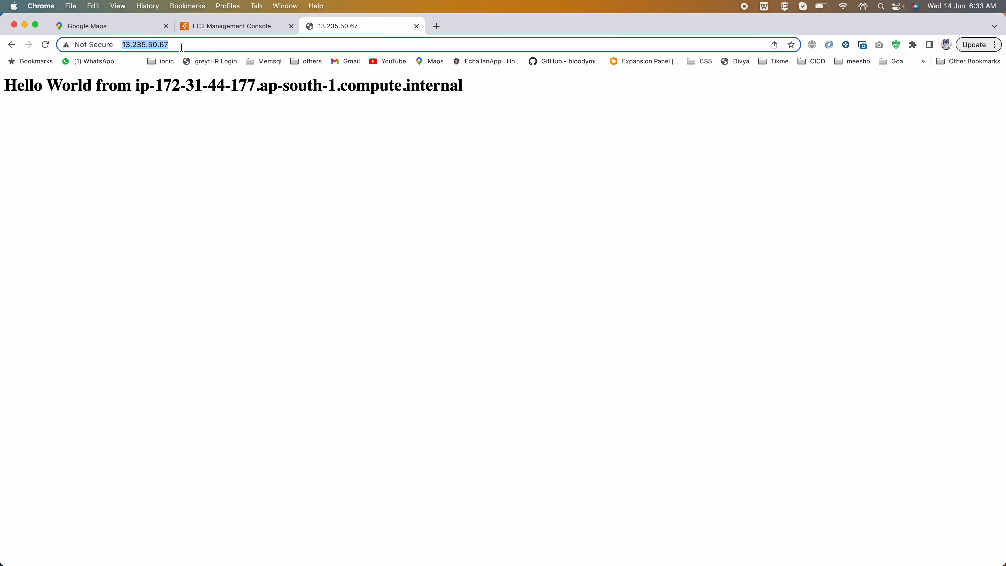
key(Return)
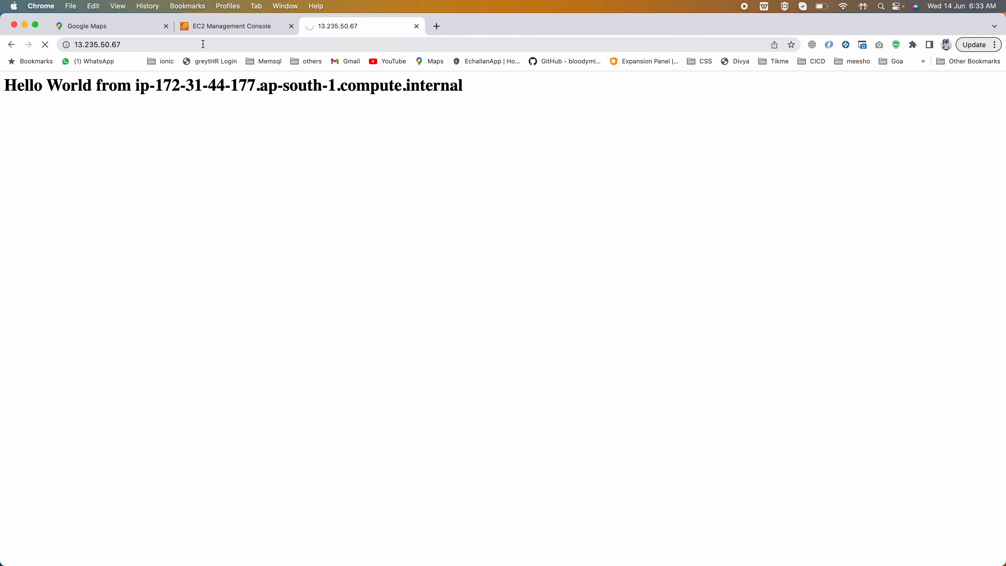
click(243, 25)
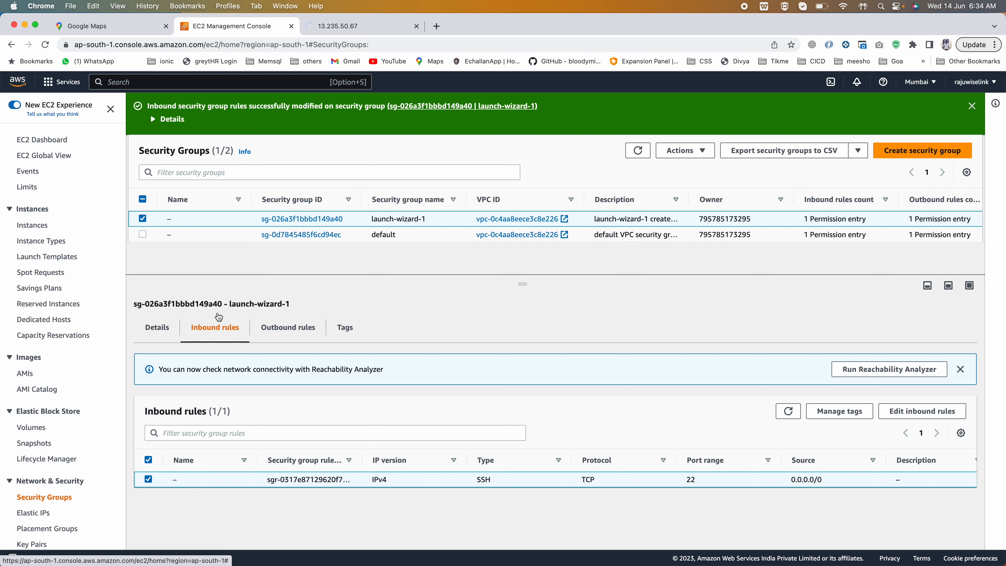
- Add an HTTP inbound rule on port 80 with source 0.0.0.0/0 to launch-wizard-1 and save the rules
click(928, 415)
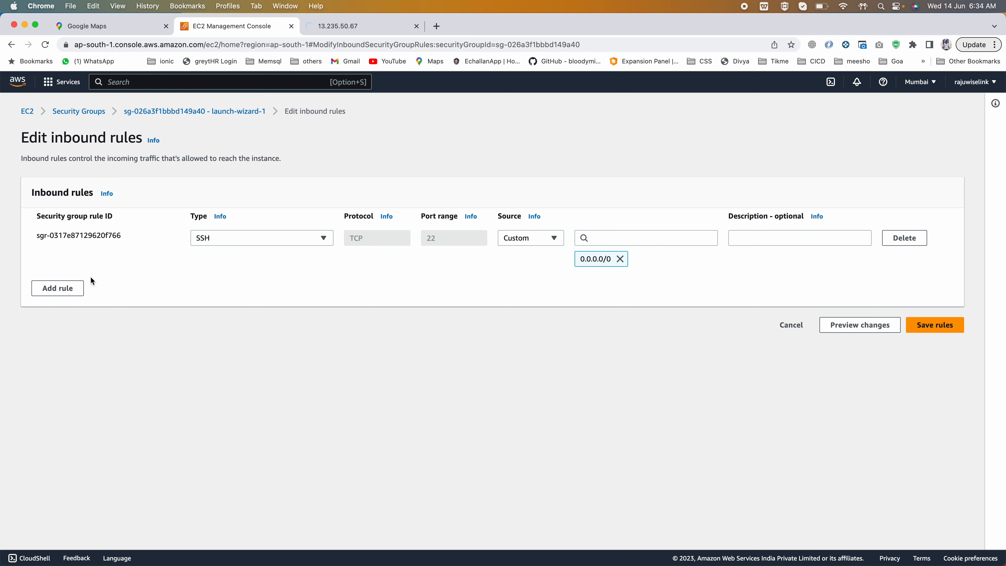
click(48, 291)
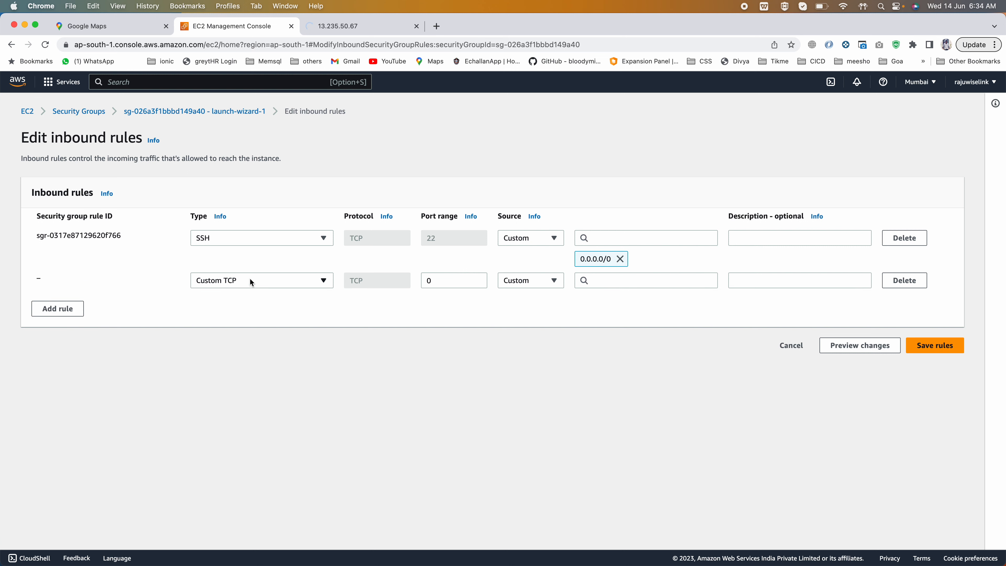
click(273, 281)
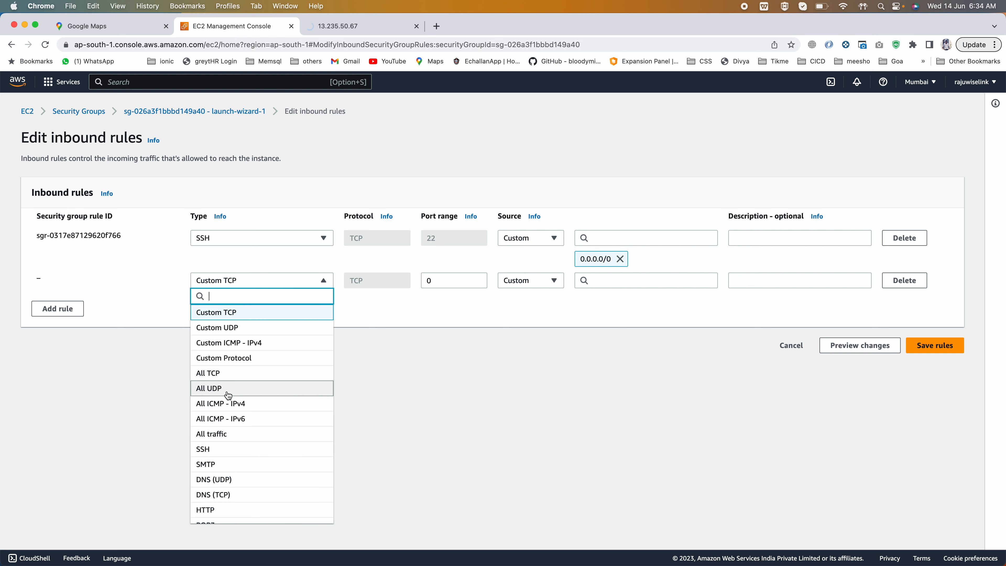
text(htt)
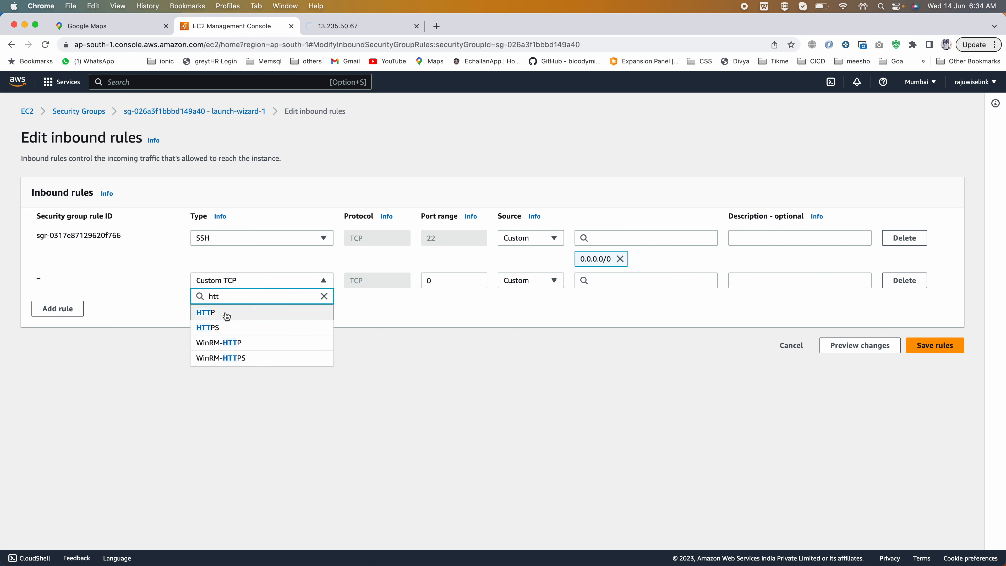
click(229, 312)
click(615, 277)
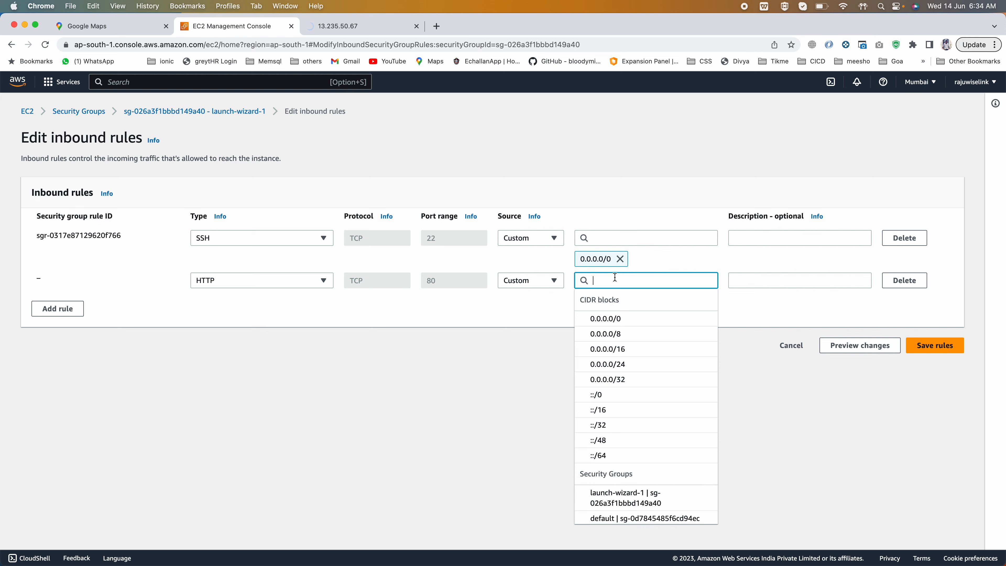
click(599, 317)
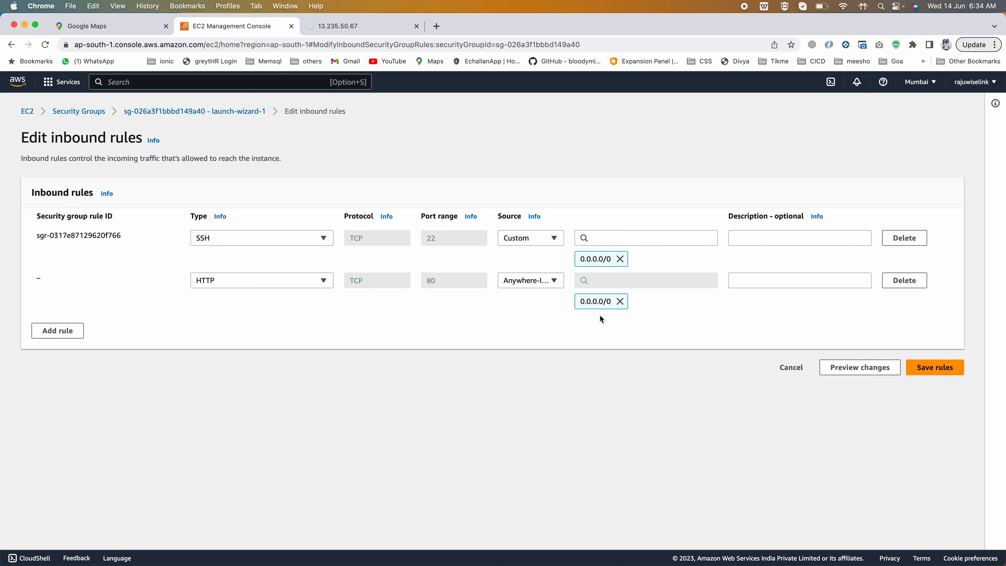
click(933, 372)
- Reload the 13.235.50.67 page to test web access with the HTTP rule restored, and highlight the Hello World text
click(310, 26)
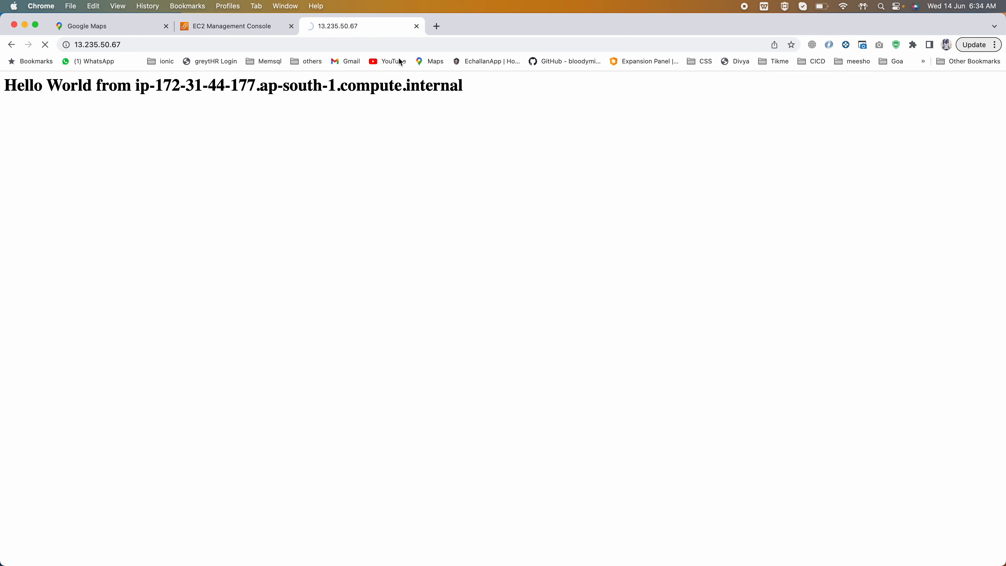
click(152, 48)
key(Return)
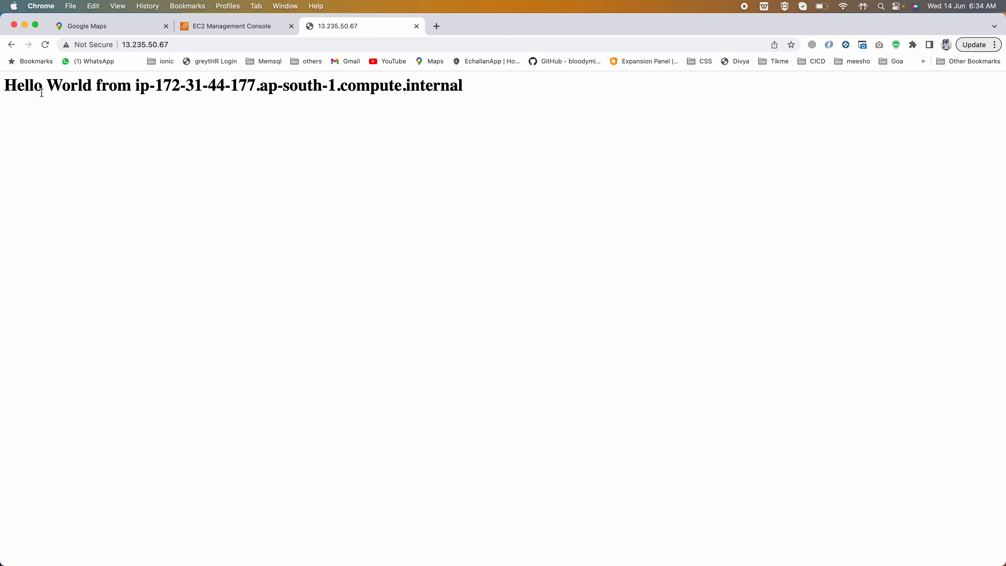
drag(35, 87, 464, 87)
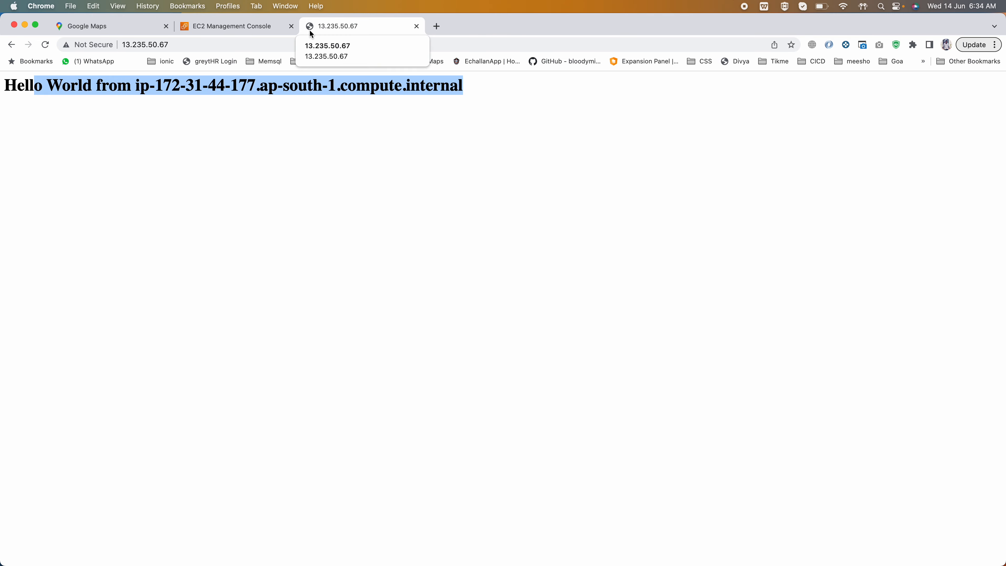
click(164, 76)
- Return to the EC2 console and open launch-wizard-1's inbound rules for editing
click(224, 20)
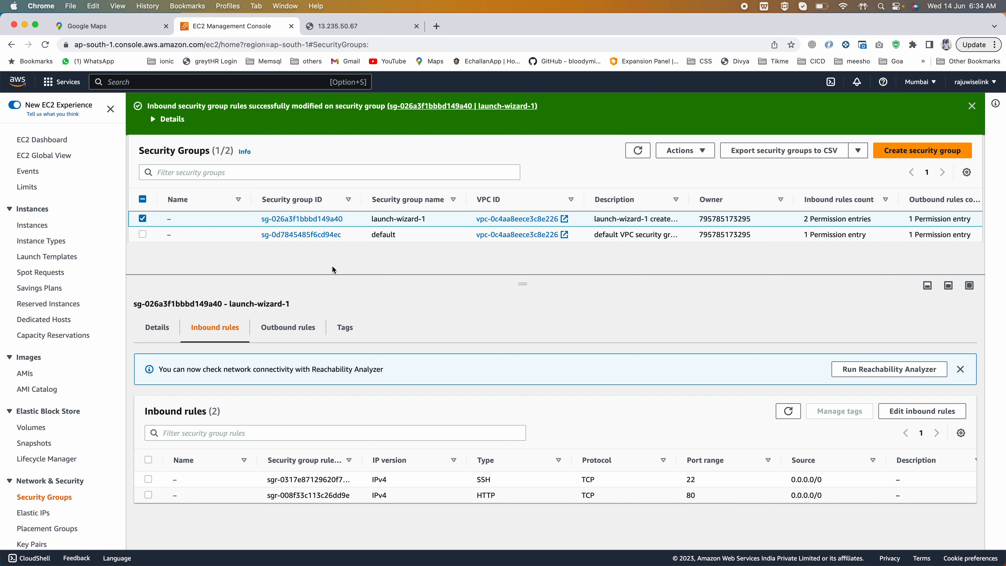
click(321, 219)
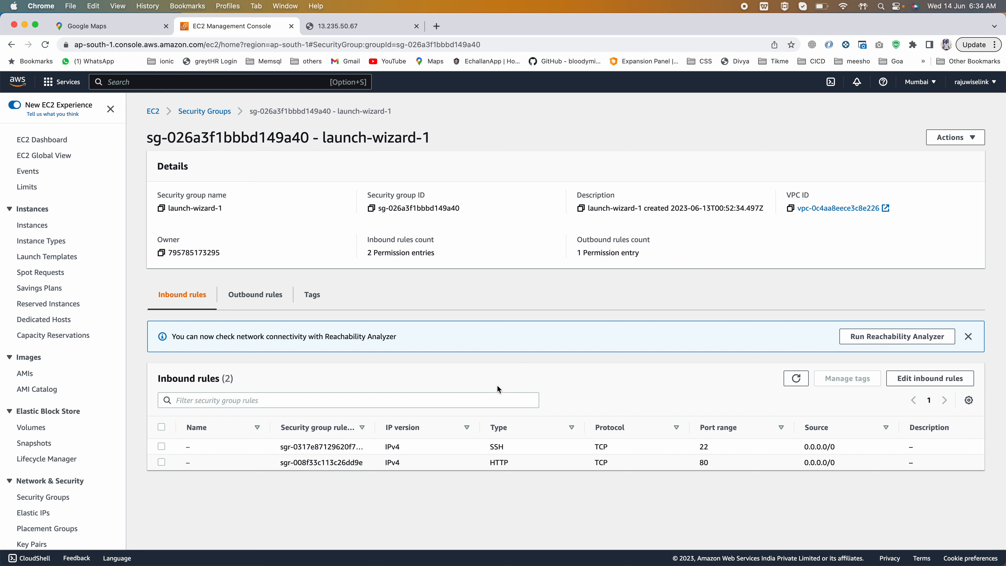
click(916, 380)
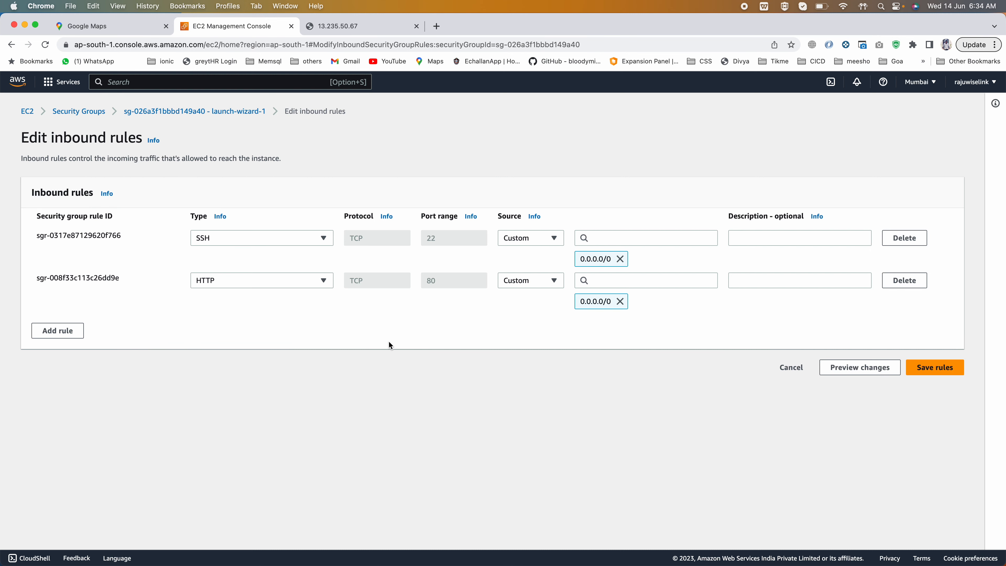
- Search Google in a new browser tab for "my public ip address"
click(436, 26)
text(m)
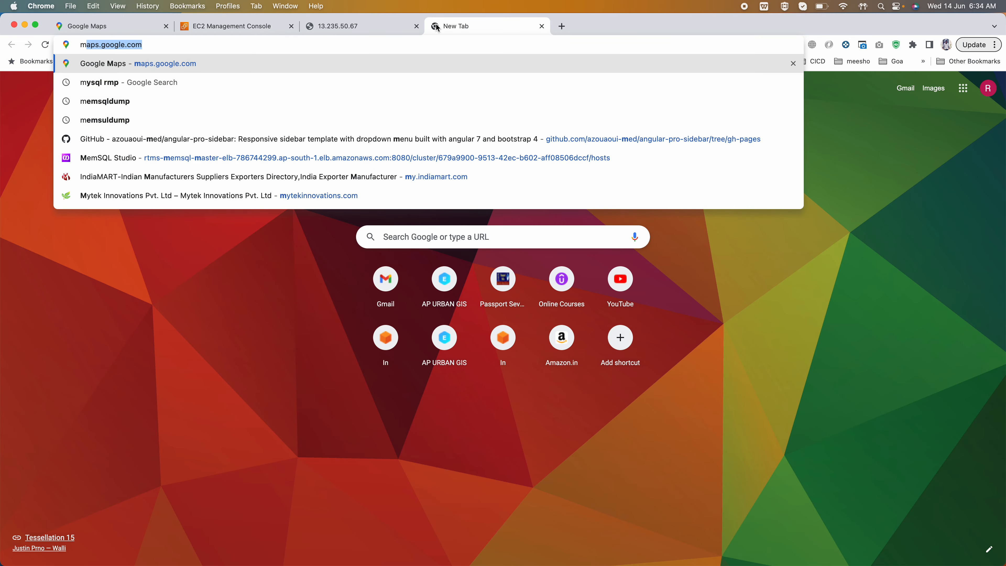
text(y ip)
key(BackSpace)
key(BackSpace)
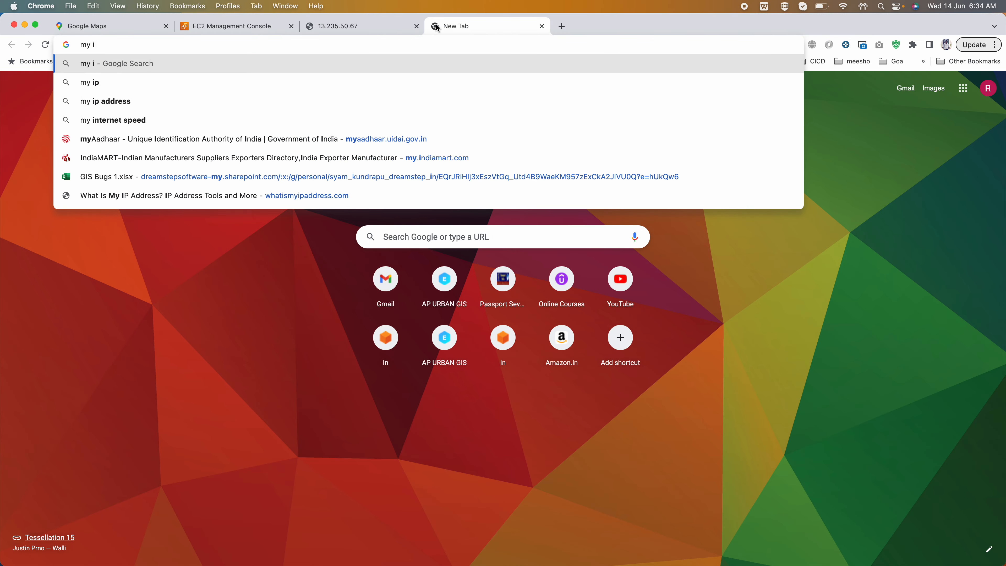
text(pub)
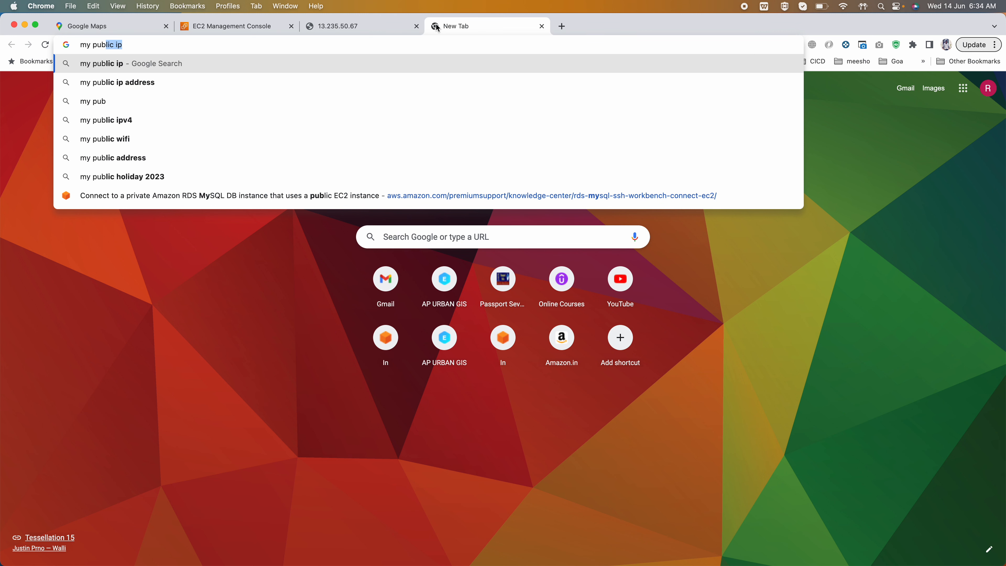
key(Return)
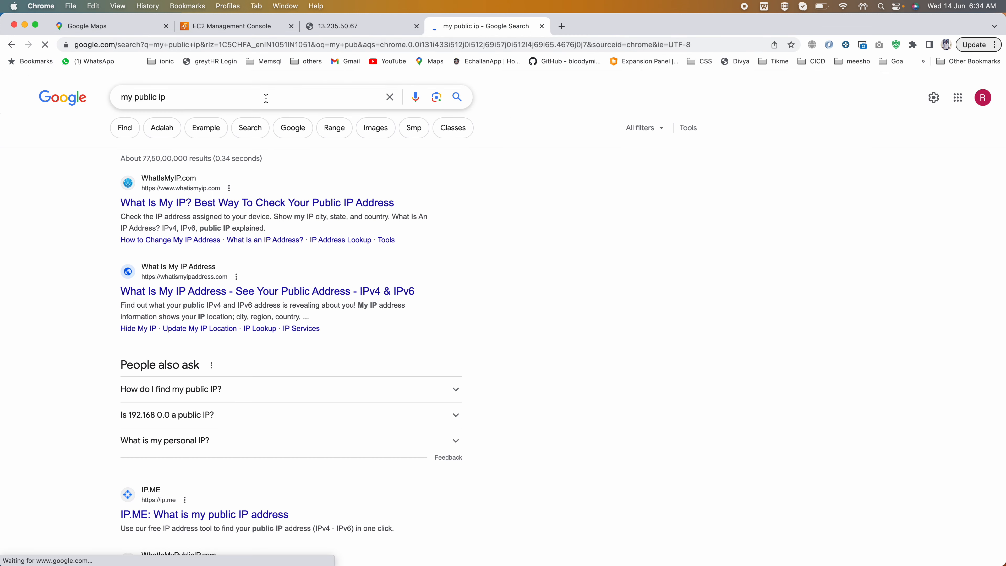
click(265, 97)
text(address)
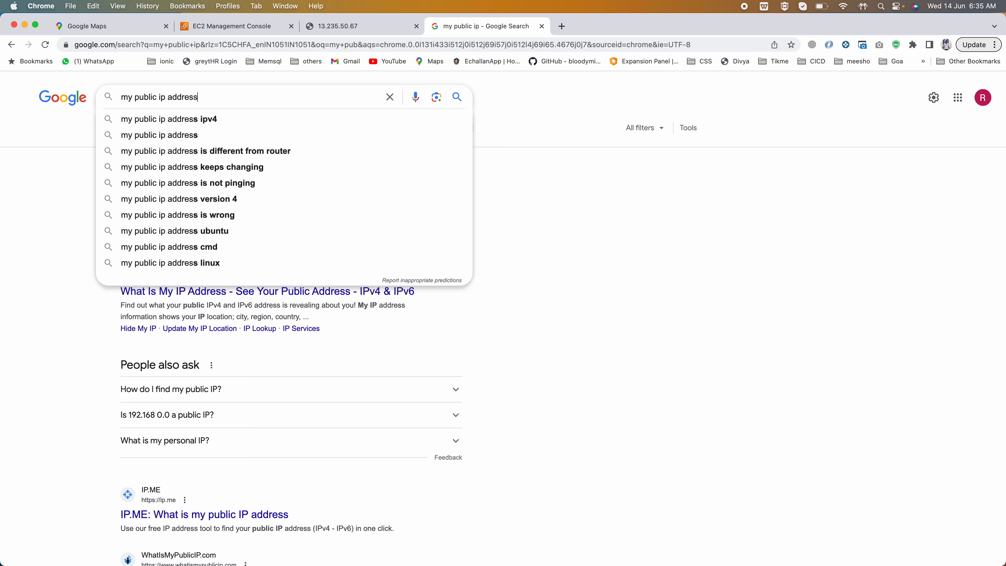
key(Return)
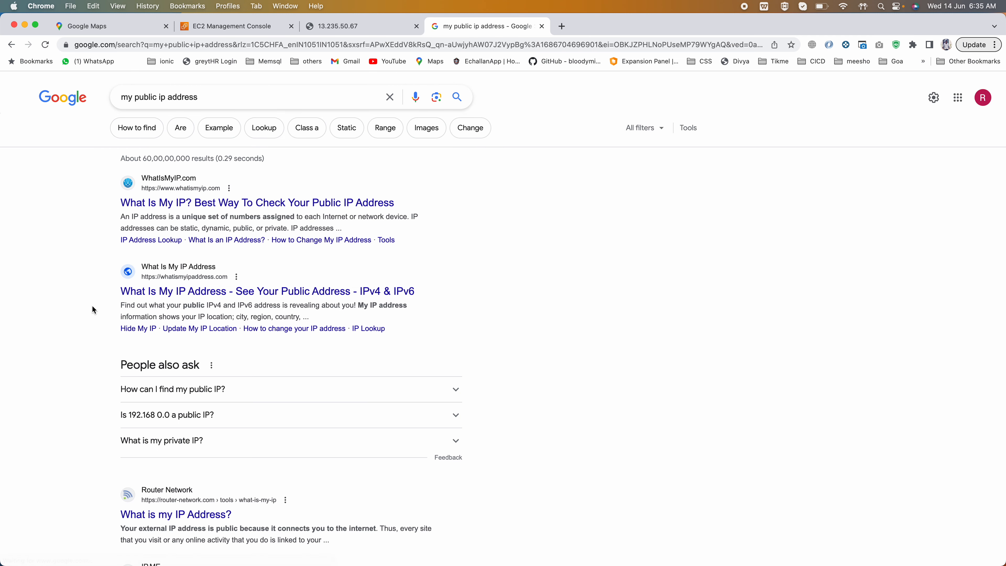
- Open the WhatIsMyIP.com result and copy the public IPv4 address
scroll(92, 310, down, 3)
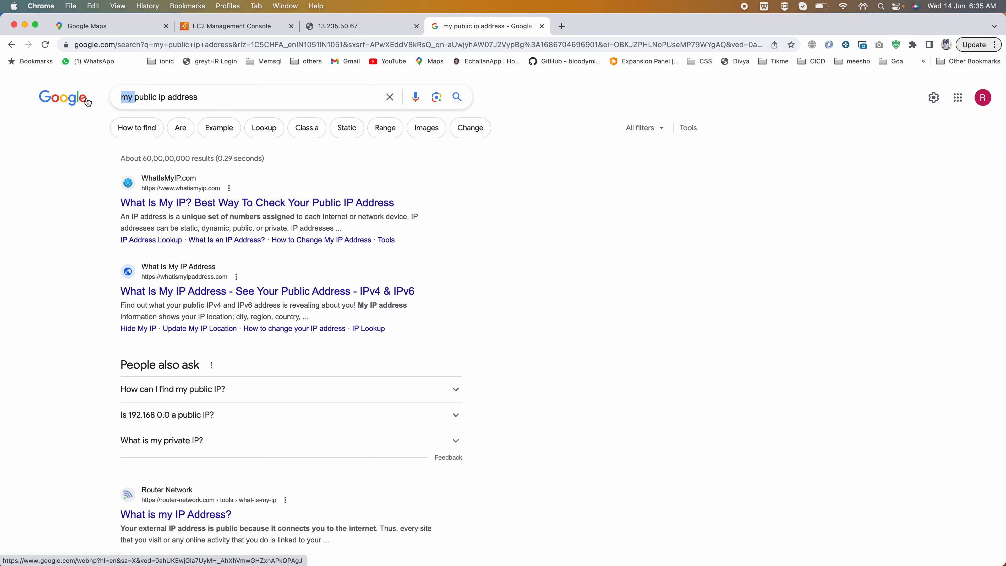
click(171, 203)
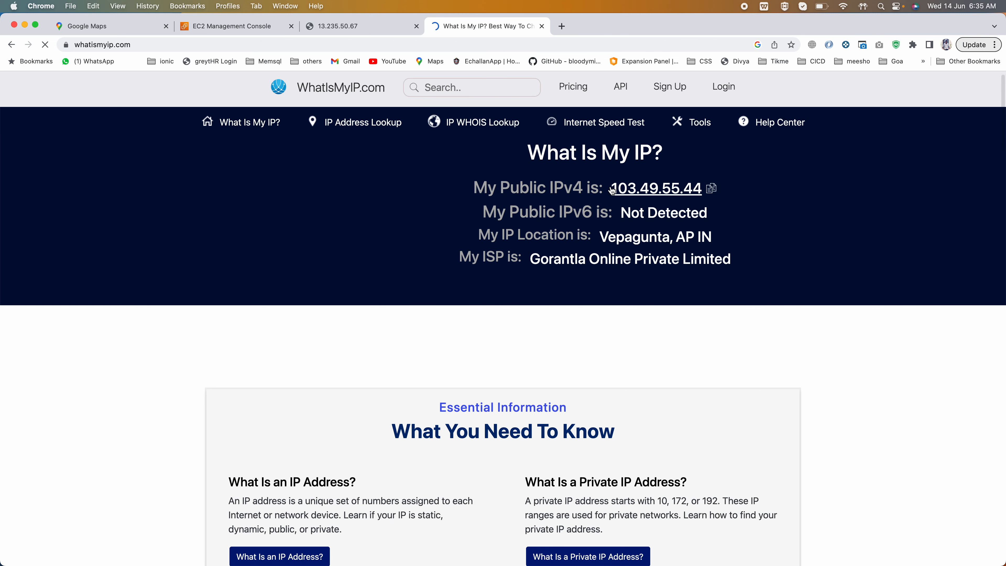
drag(632, 190, 741, 205)
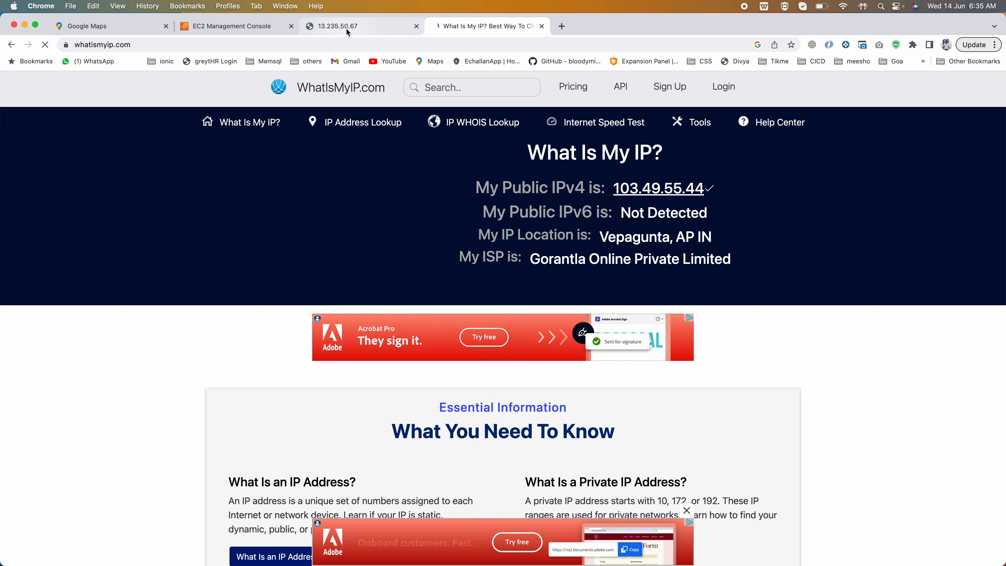
- Replace the HTTP rule's source in launch-wizard-1 with 103.49.55.44/32 and save the rules
click(235, 26)
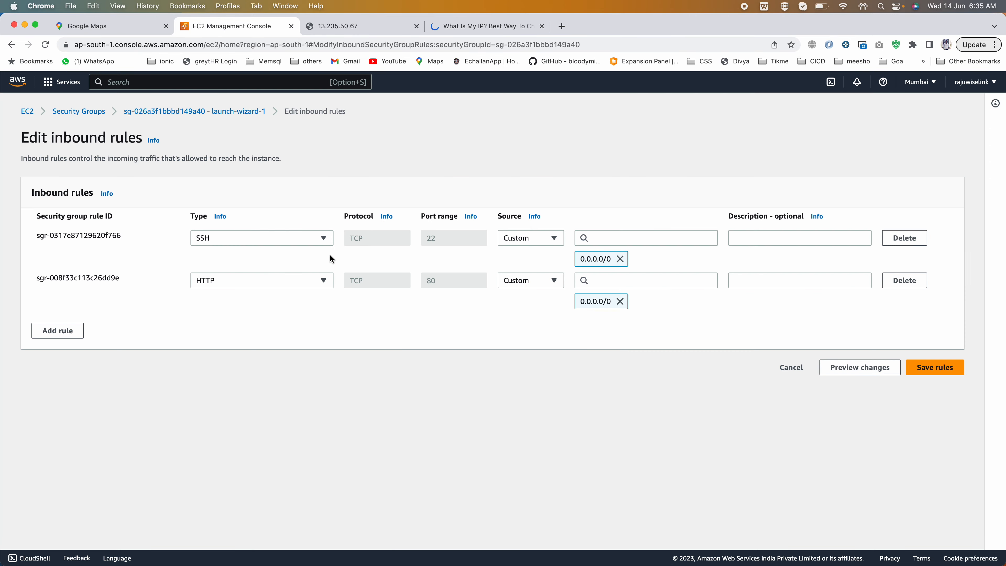
click(621, 302)
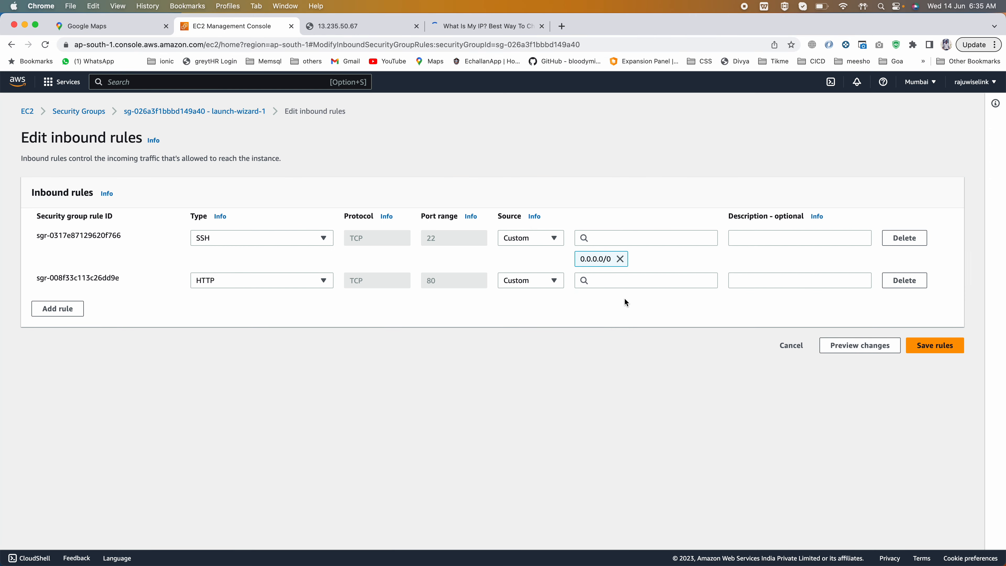
click(621, 282)
text(103.49.55.44)
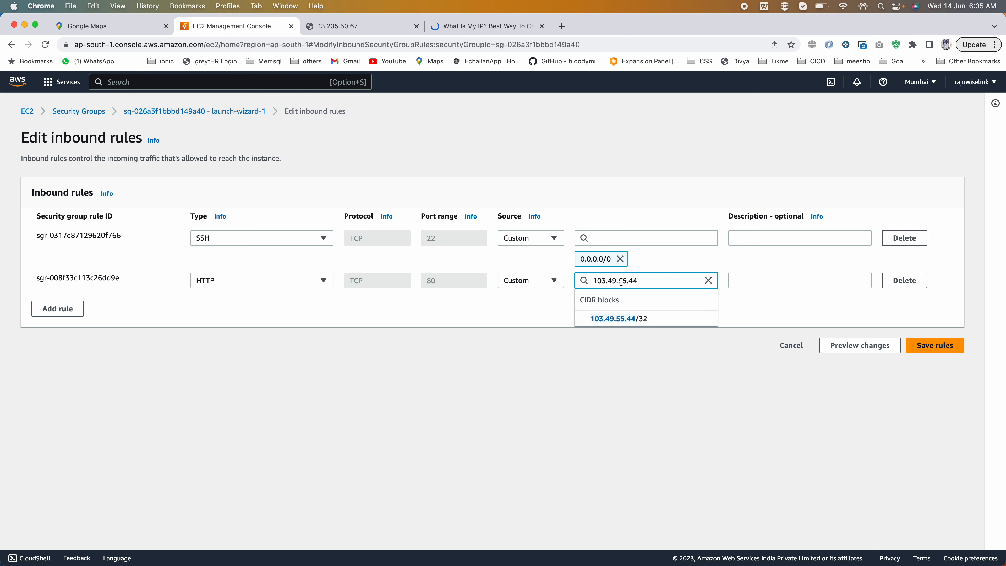
click(642, 318)
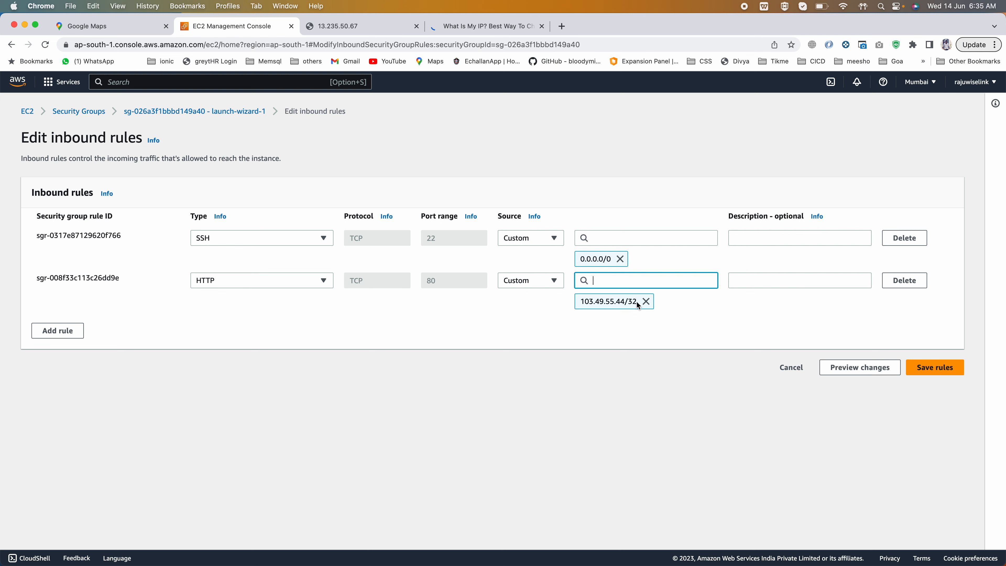
click(925, 367)
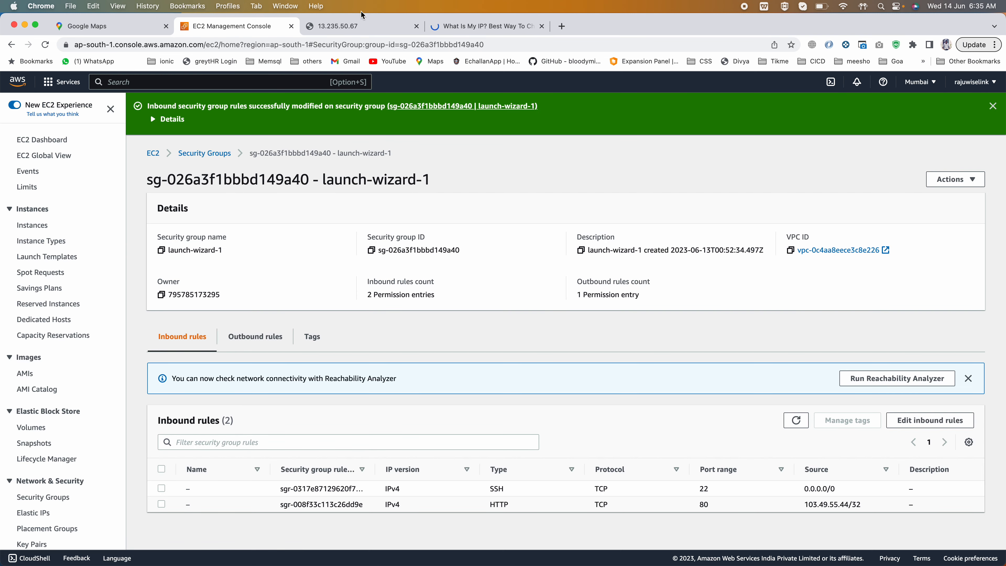
- Reload the 13.235.50.67 page to test web access with the source restricted to the own public IP
click(354, 19)
click(217, 47)
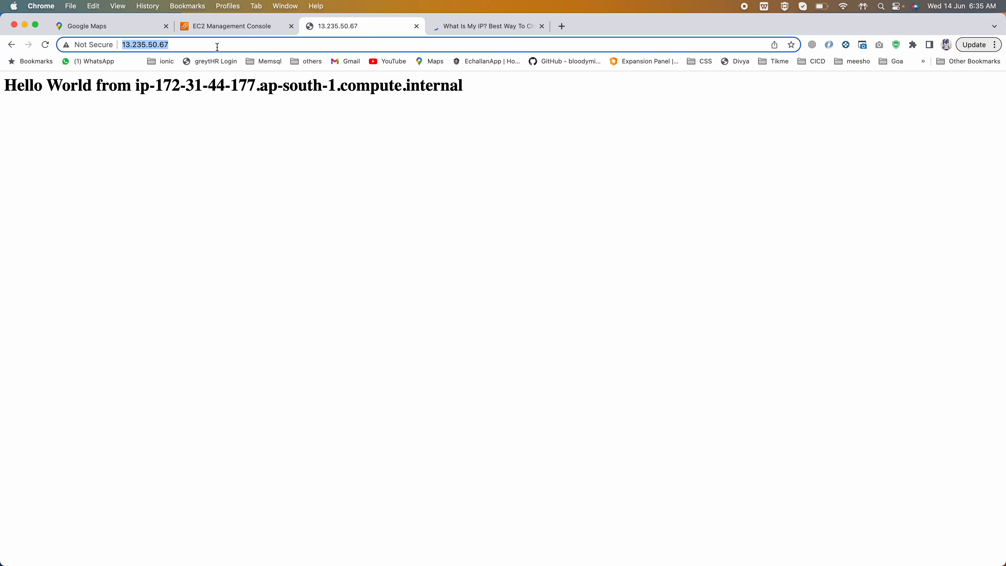
key(Return)
click(254, 41)
key(Return)
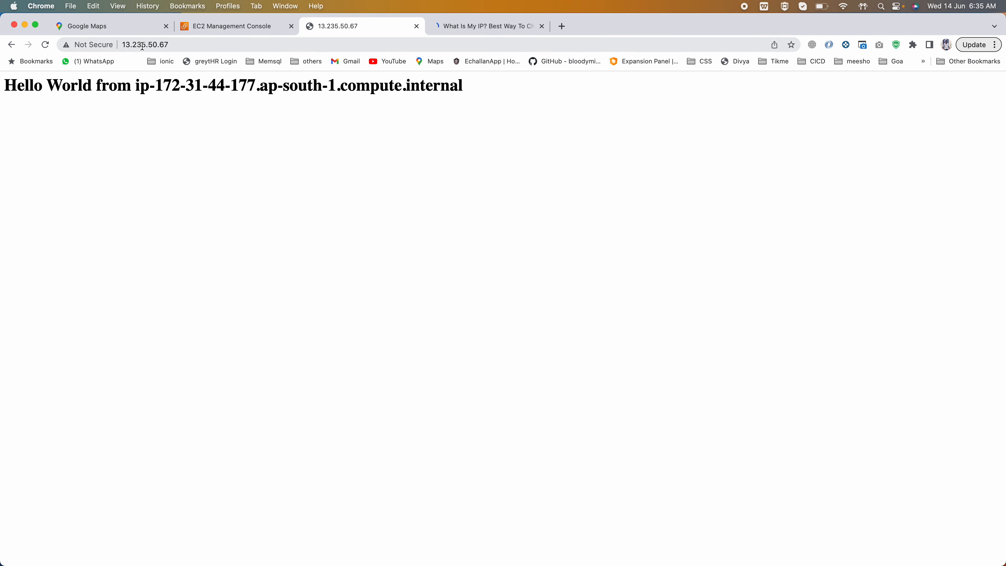
click(118, 42)
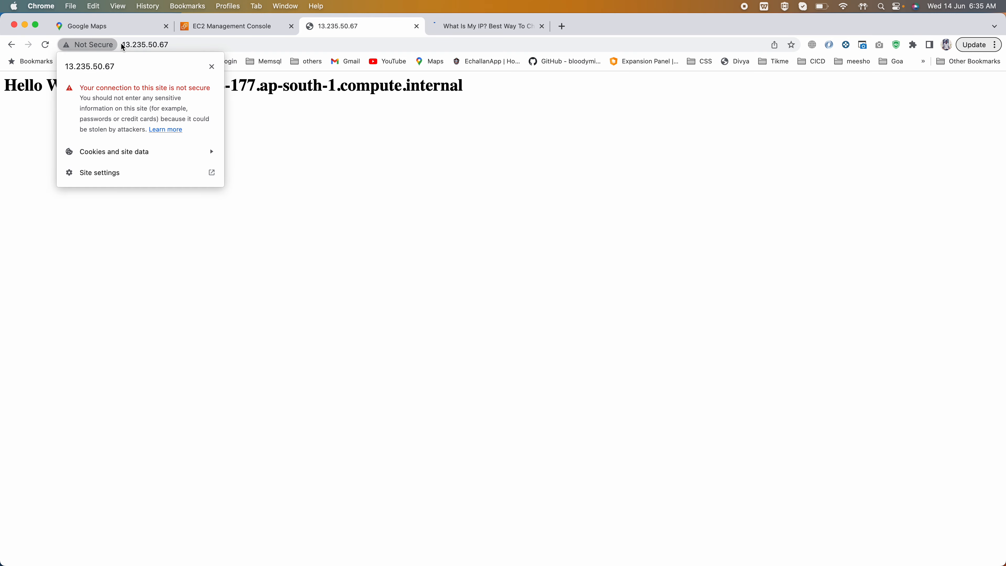
click(171, 39)
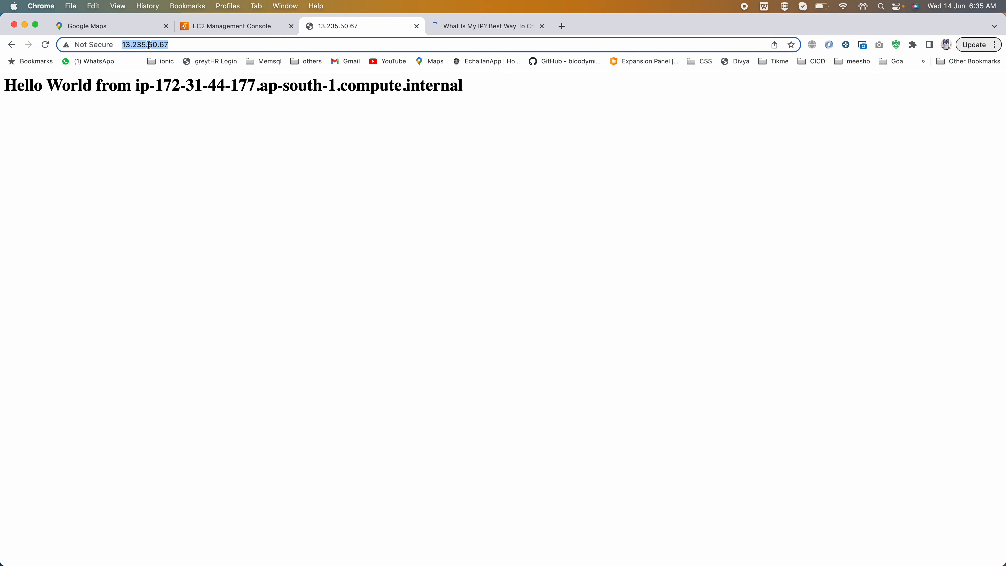
click(166, 43)
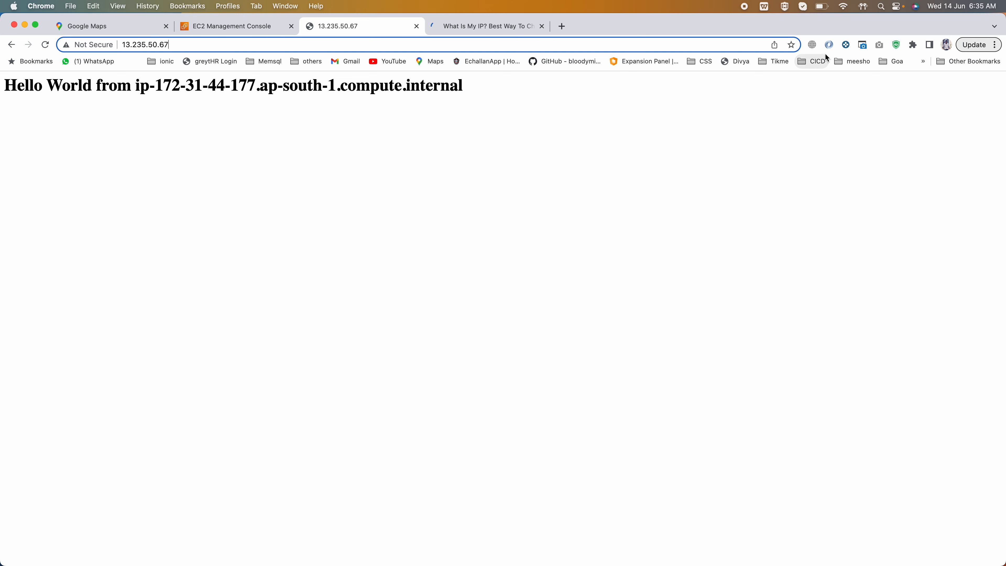
- Turn on the Browsec VPN and open a new browser tab
click(811, 45)
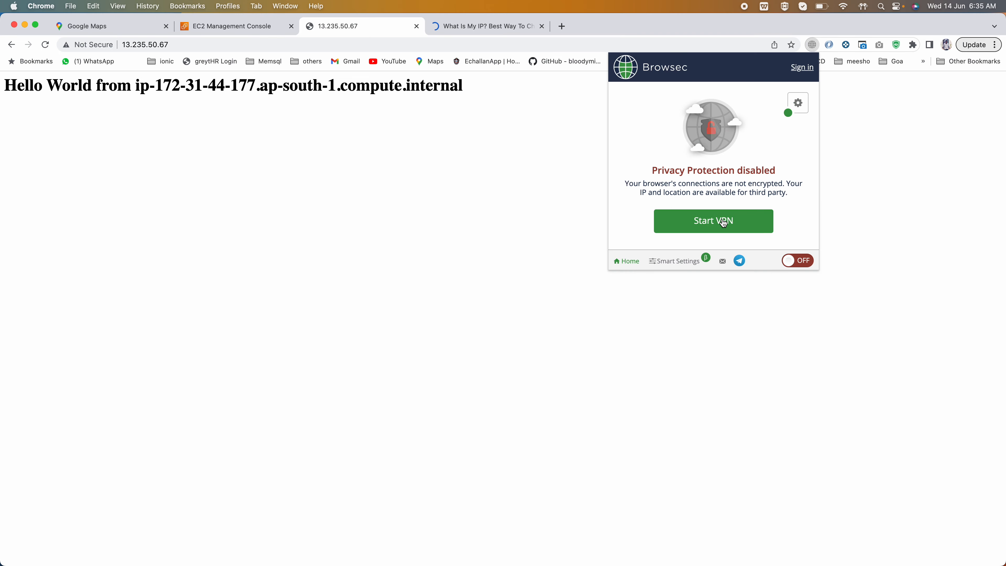
click(801, 266)
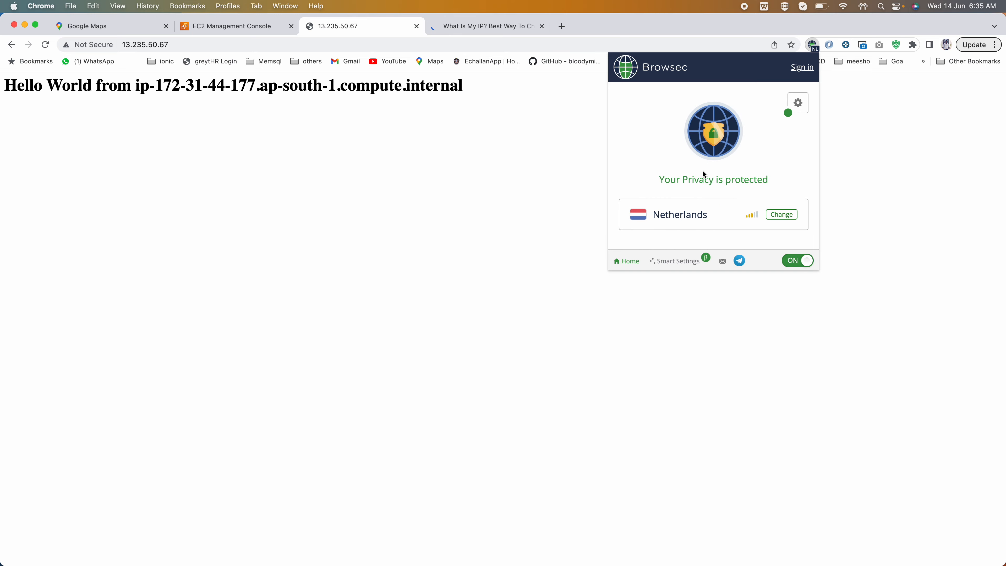
click(562, 26)
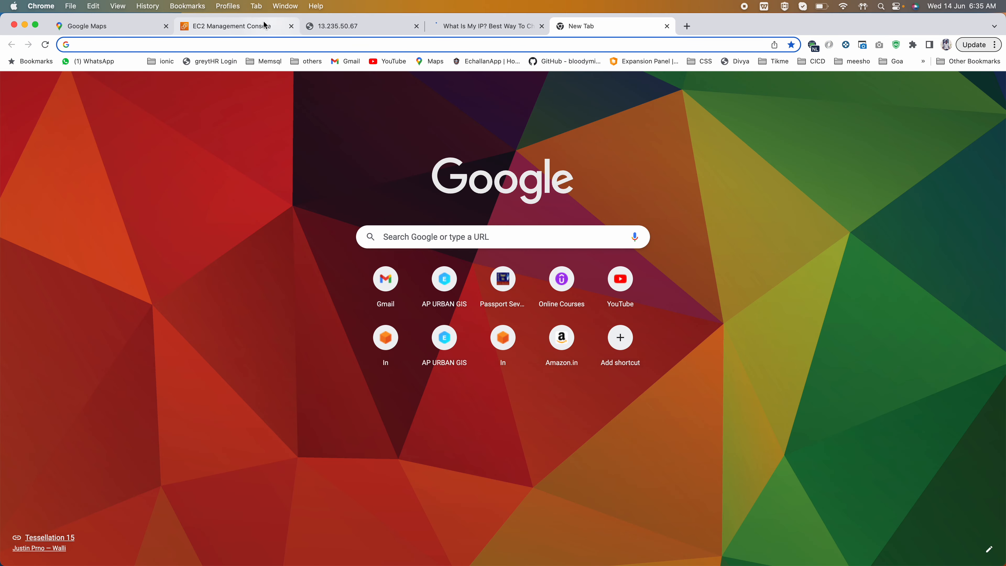
click(238, 26)
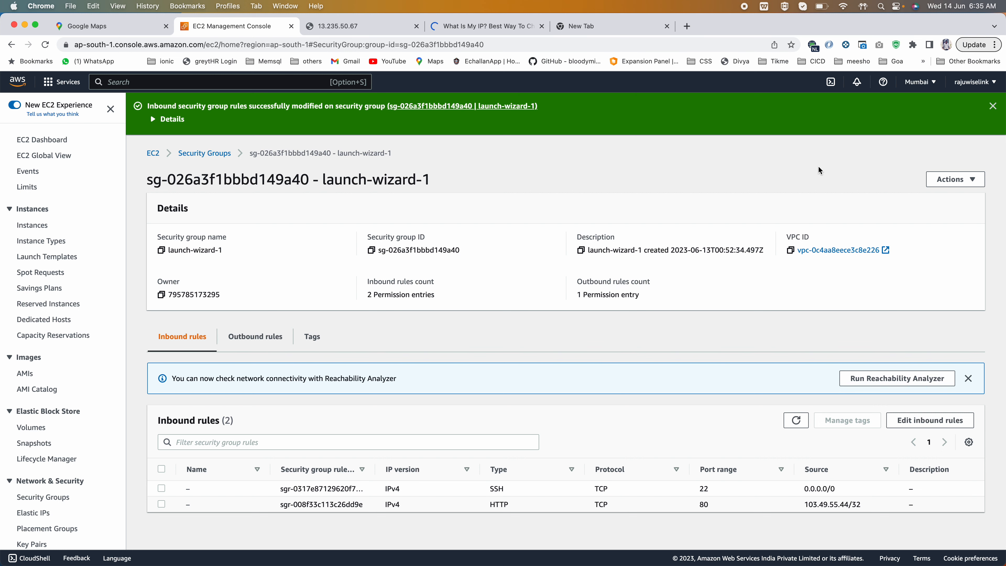
click(609, 28)
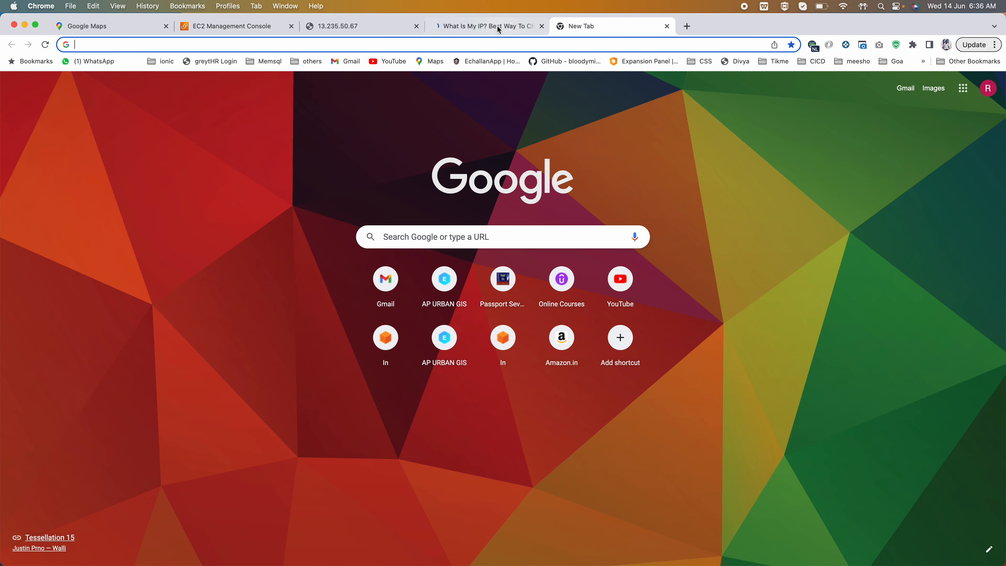
- Reload the WhatIsMyIP.com page to check the public IPv4 address used with the VPN on
click(445, 28)
click(46, 45)
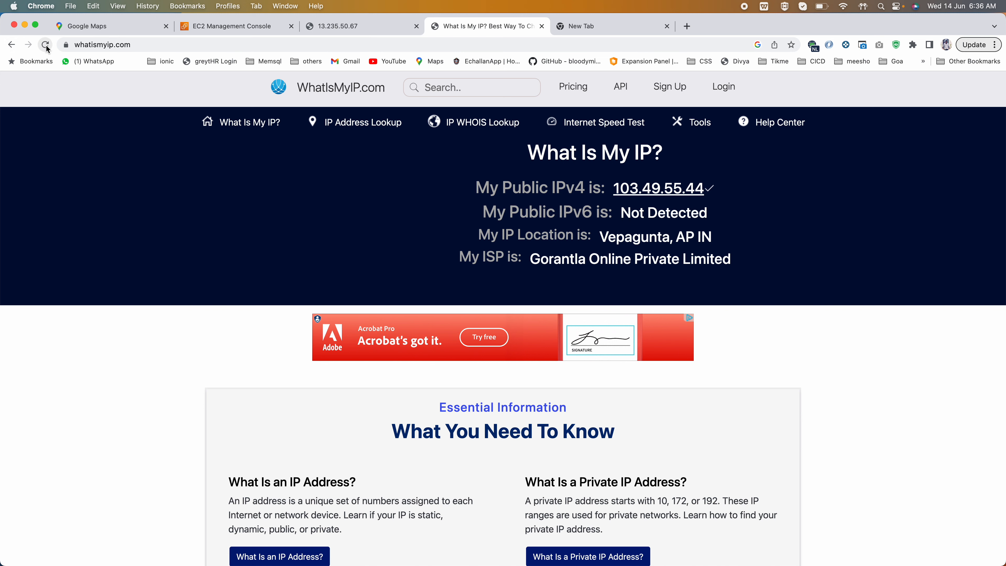
click(46, 48)
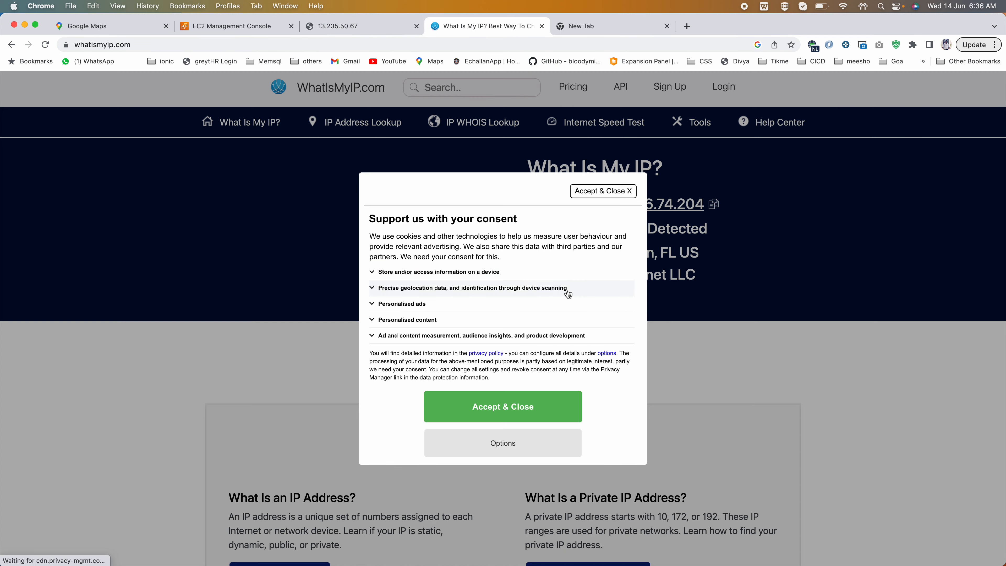
- Request the 13.235.50.67 page through the VPN and accept the WhatIsMyIP.com consent notice to read the VPN's public IP
click(348, 27)
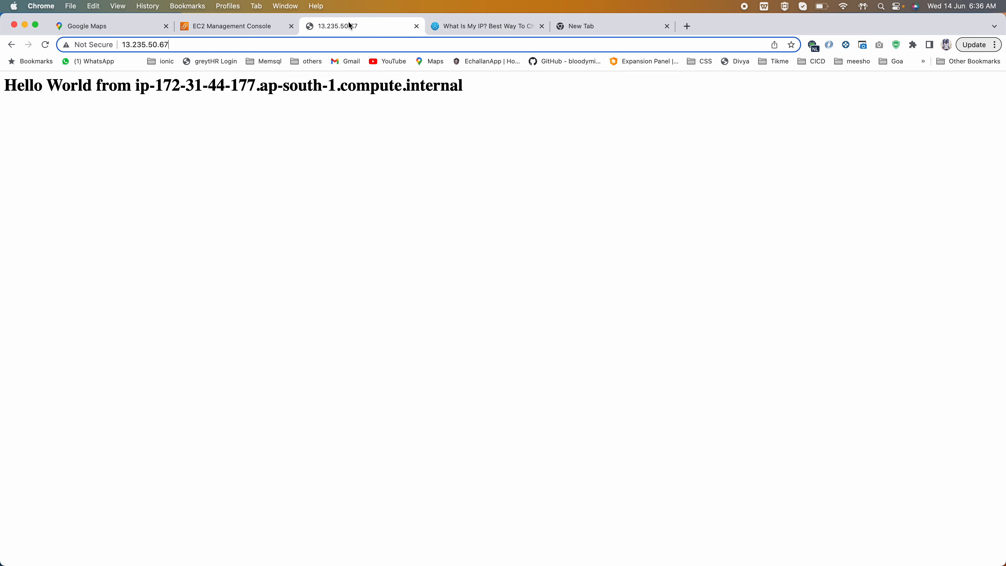
key(Return)
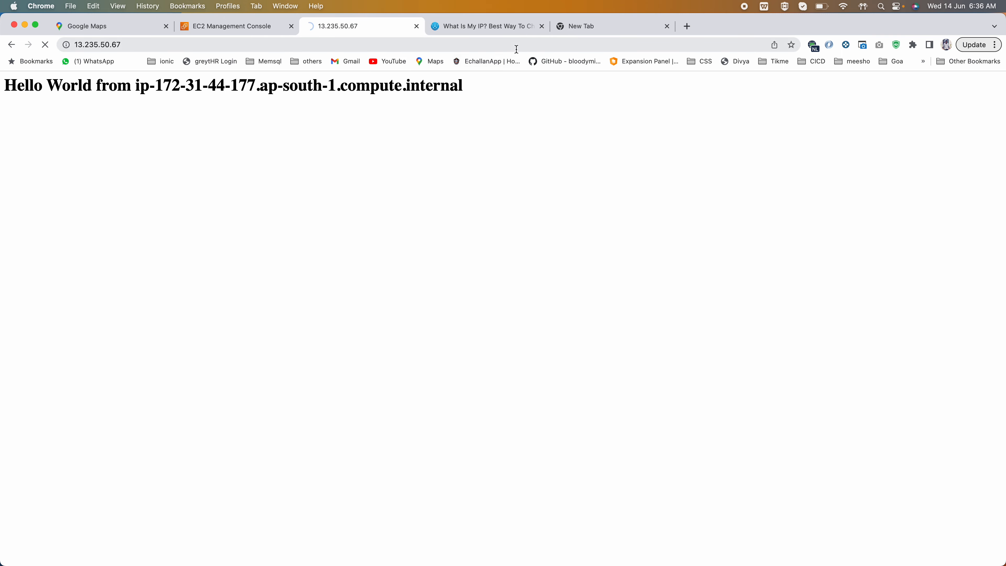
click(510, 26)
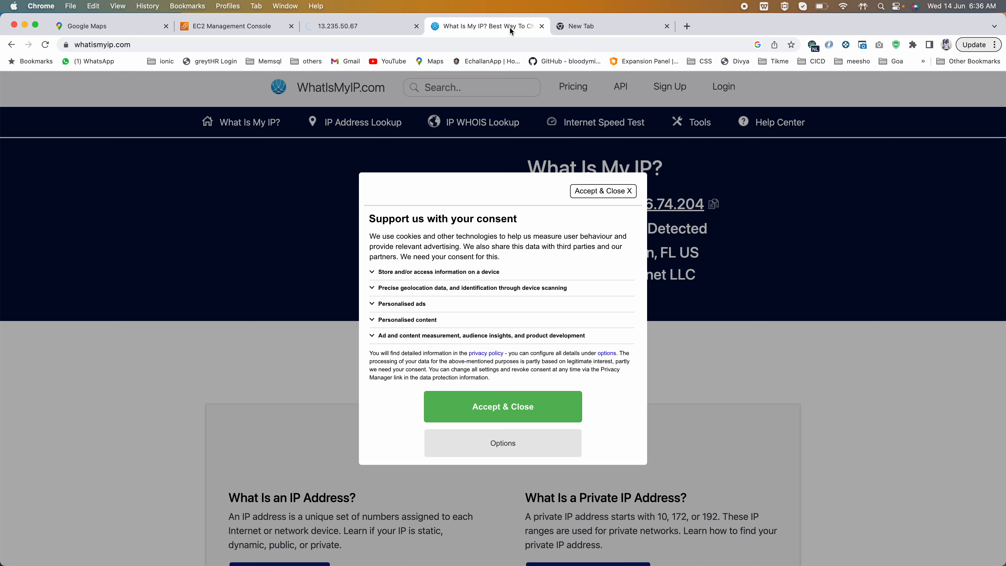
click(495, 407)
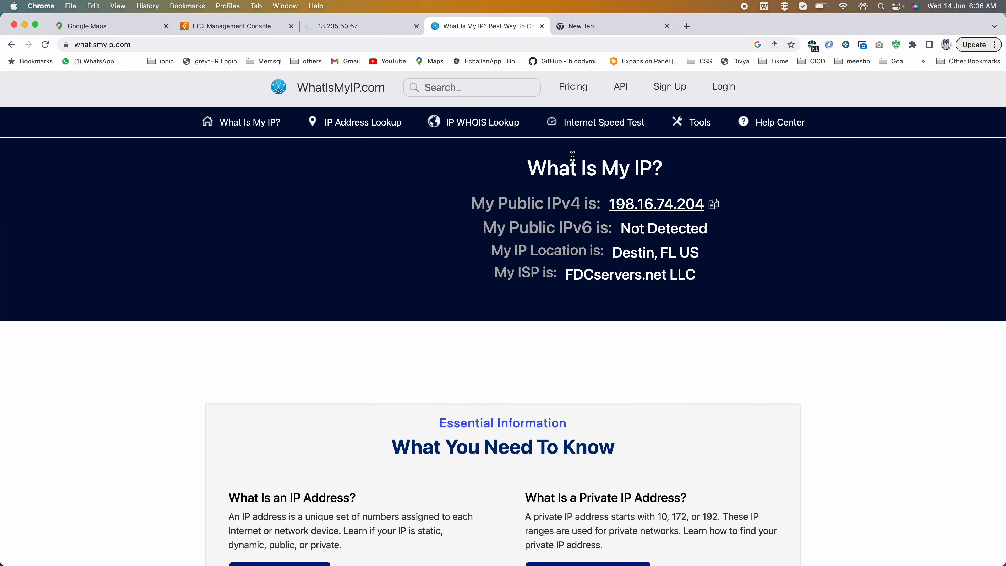
click(371, 28)
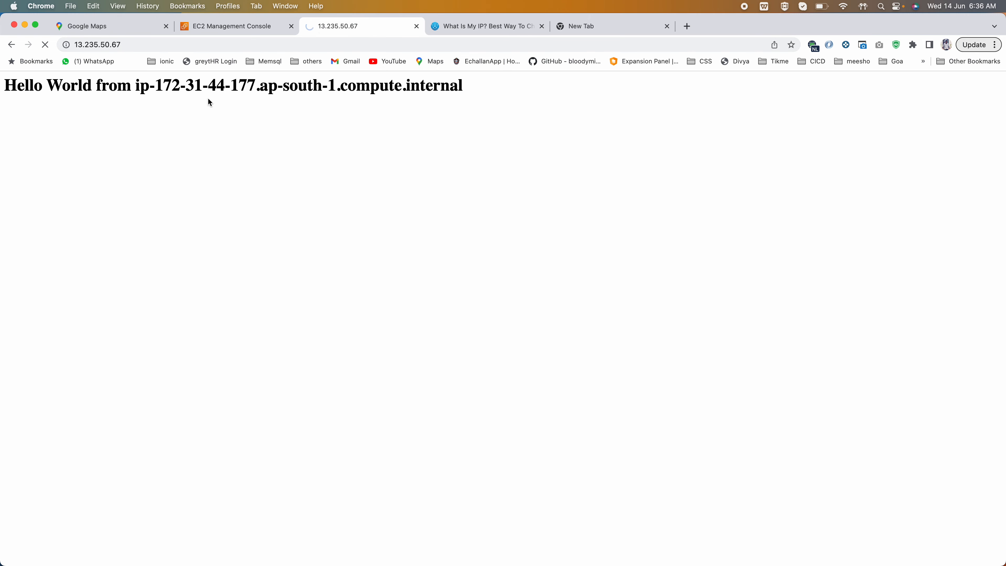
- Turn off the Browsec VPN and reload WhatIsMyIP.com to check the public IPv4 address without it
click(812, 45)
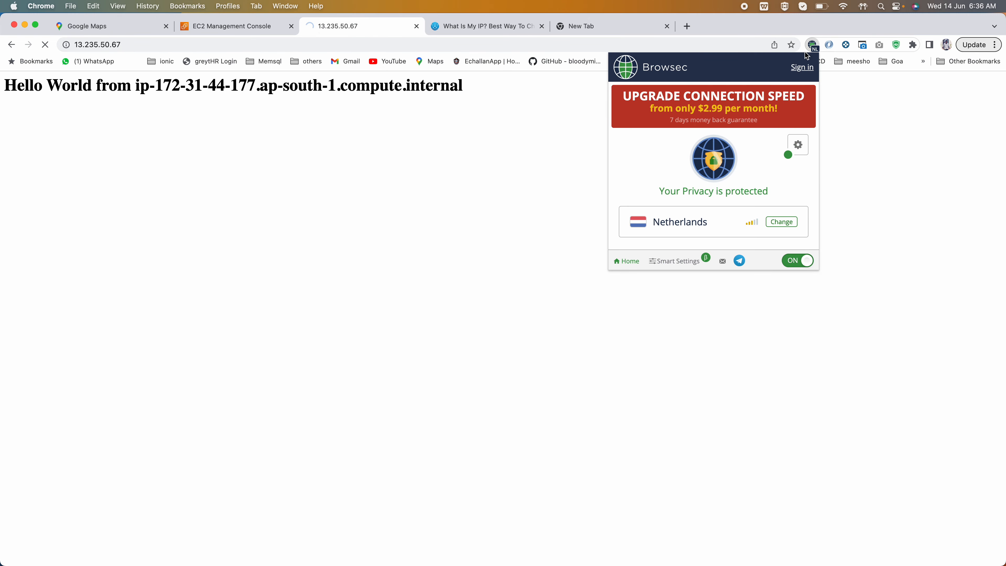
click(805, 260)
click(864, 243)
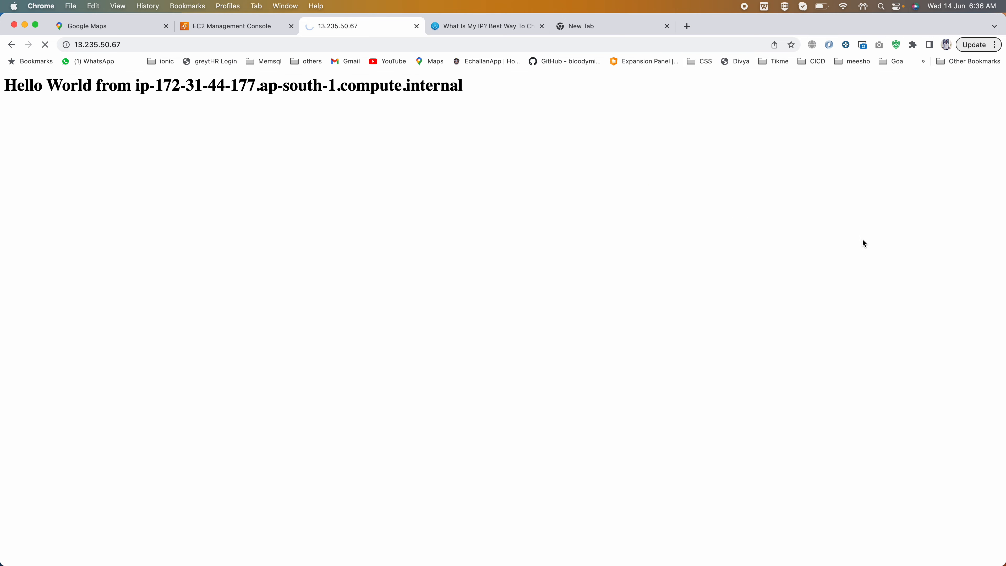
click(469, 32)
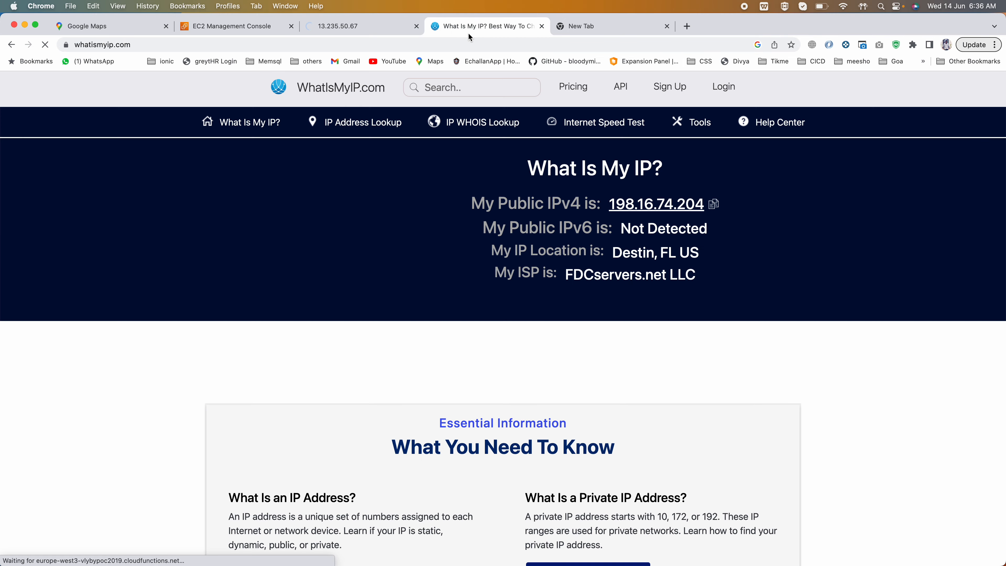
click(46, 46)
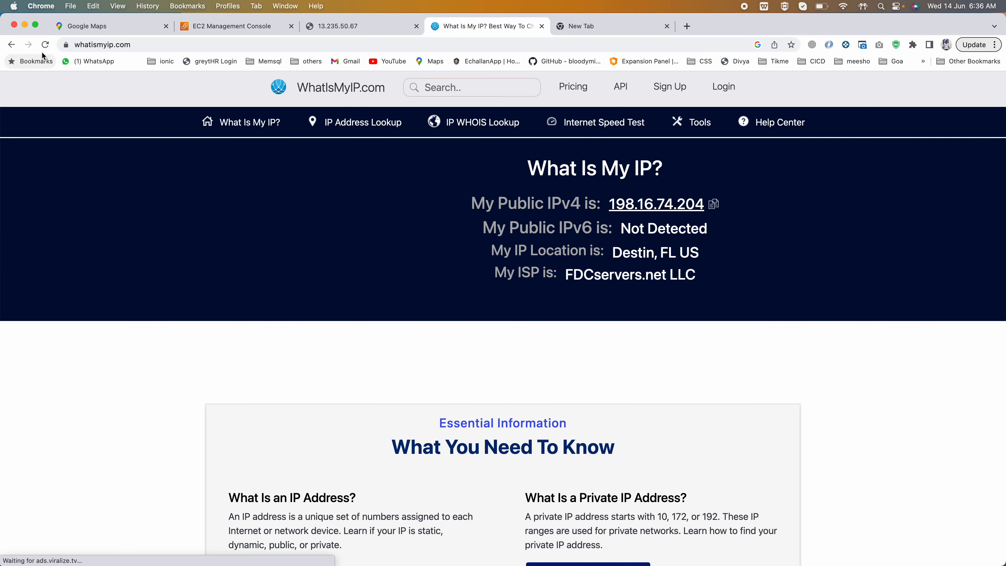
click(44, 46)
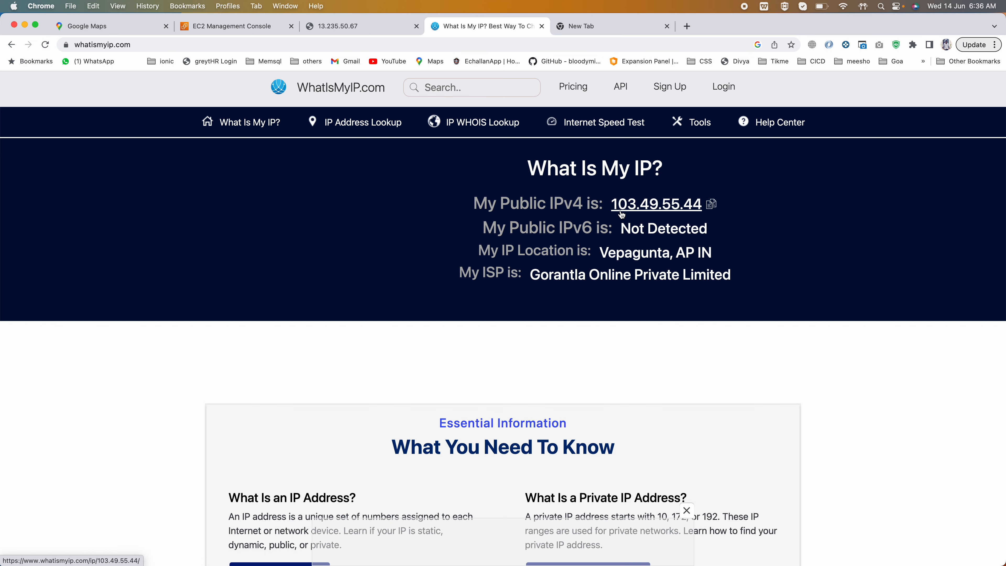
- Reload the 13.235.50.67 page to test web access with the VPN off, and examine the response
click(366, 26)
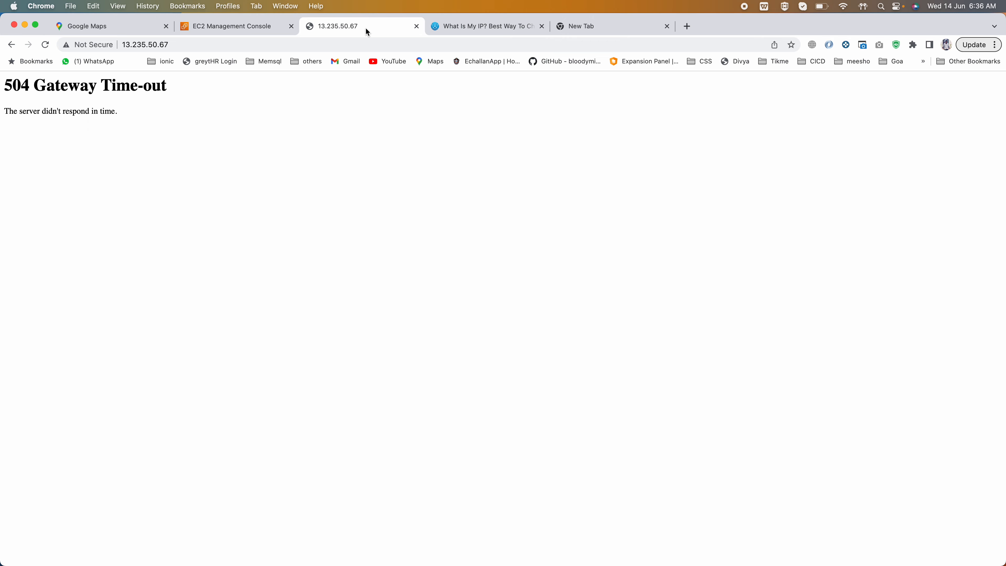
click(210, 42)
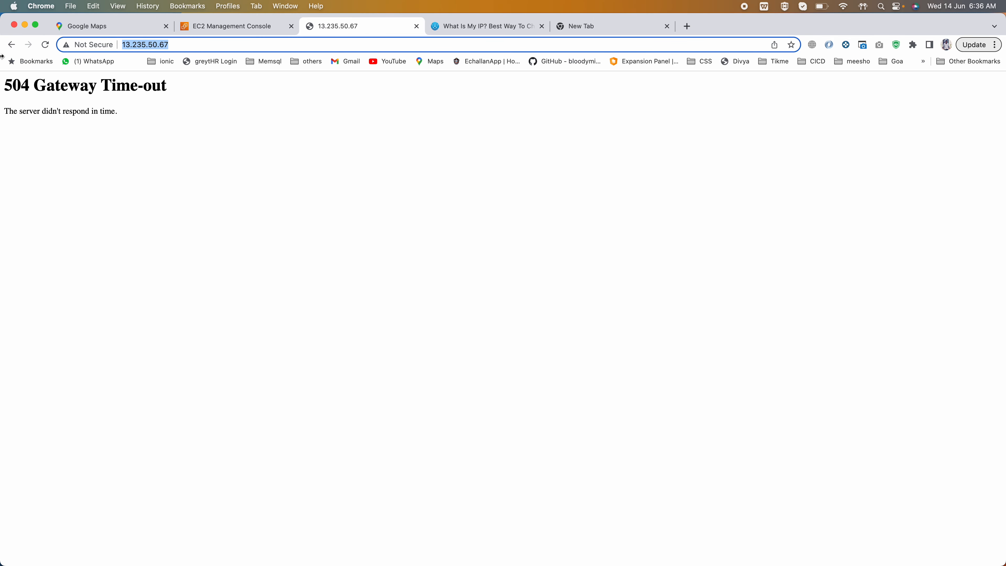
drag(6, 83, 127, 108)
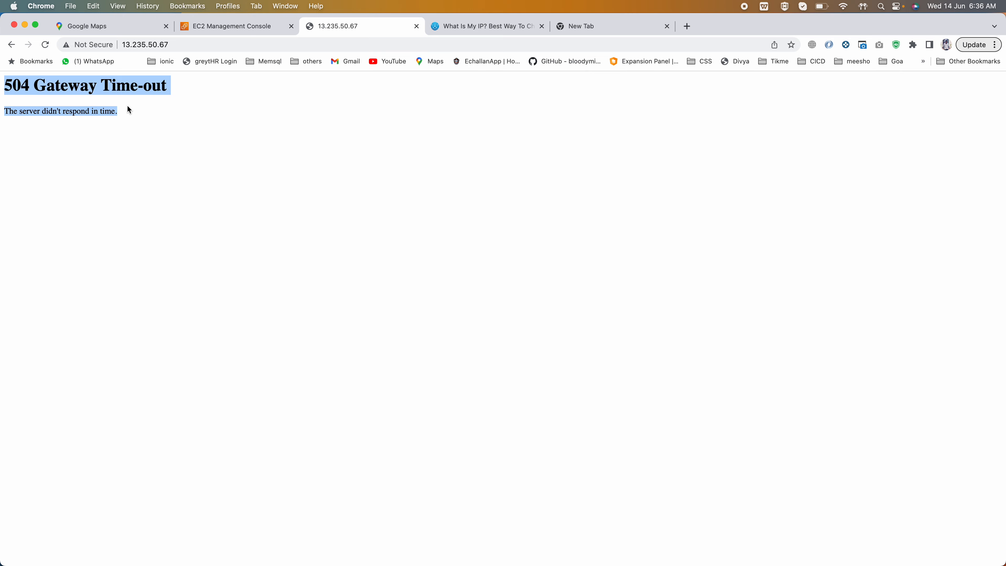
click(169, 42)
key(Return)
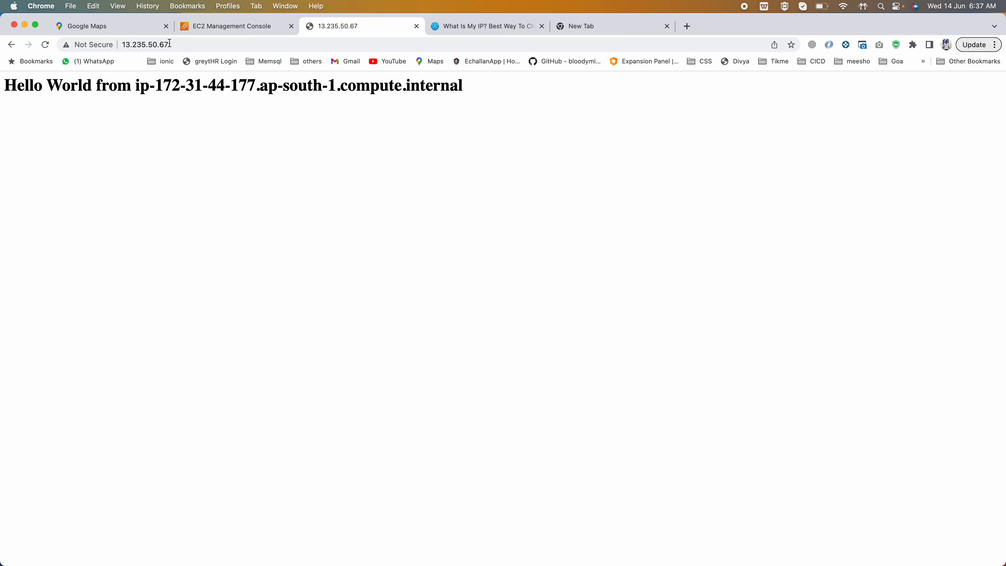
drag(8, 84, 462, 83)
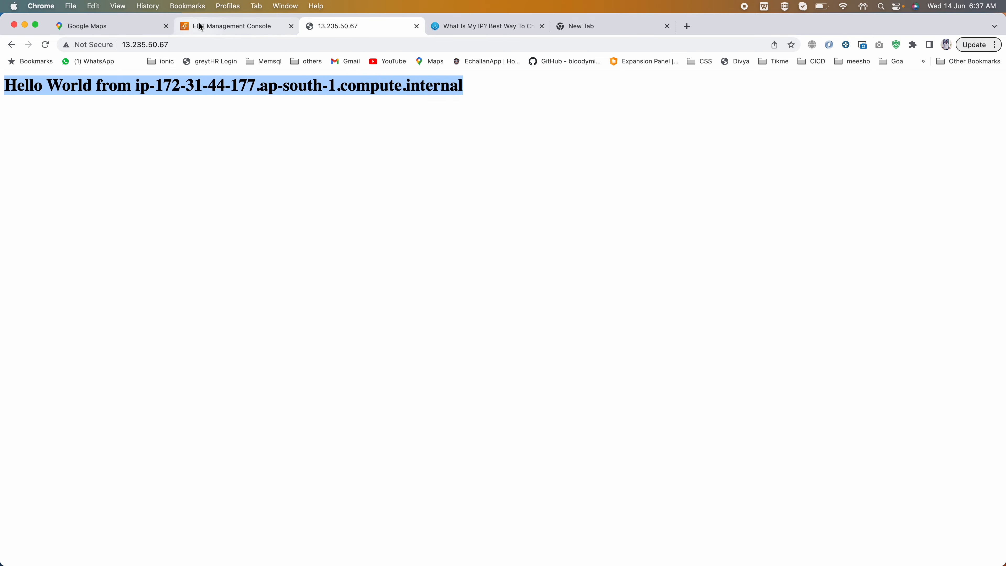
- Examine the HTTP inbound rule's source in launch-wizard-1 alongside the page served at 13.235.50.67
click(226, 26)
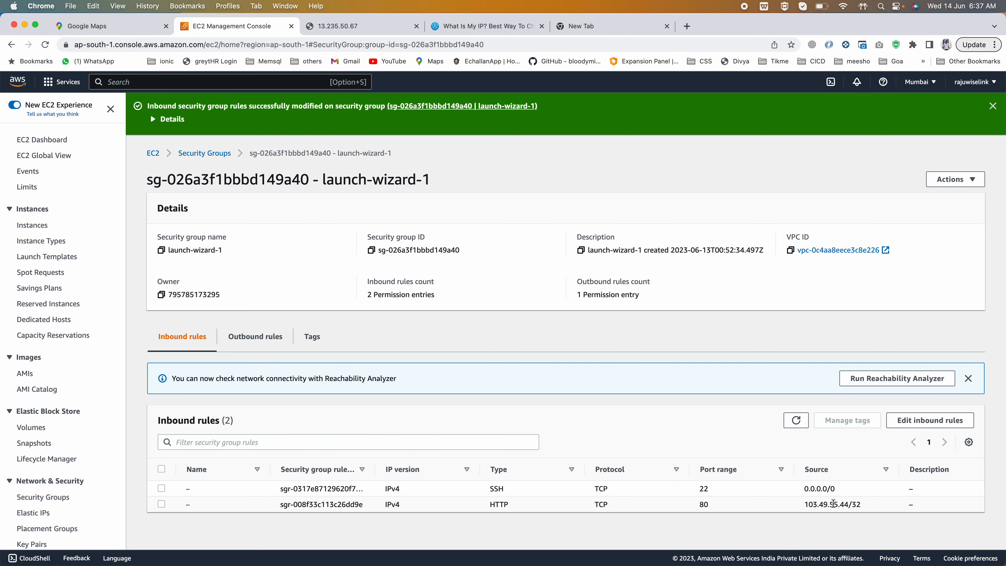
drag(848, 503, 805, 504)
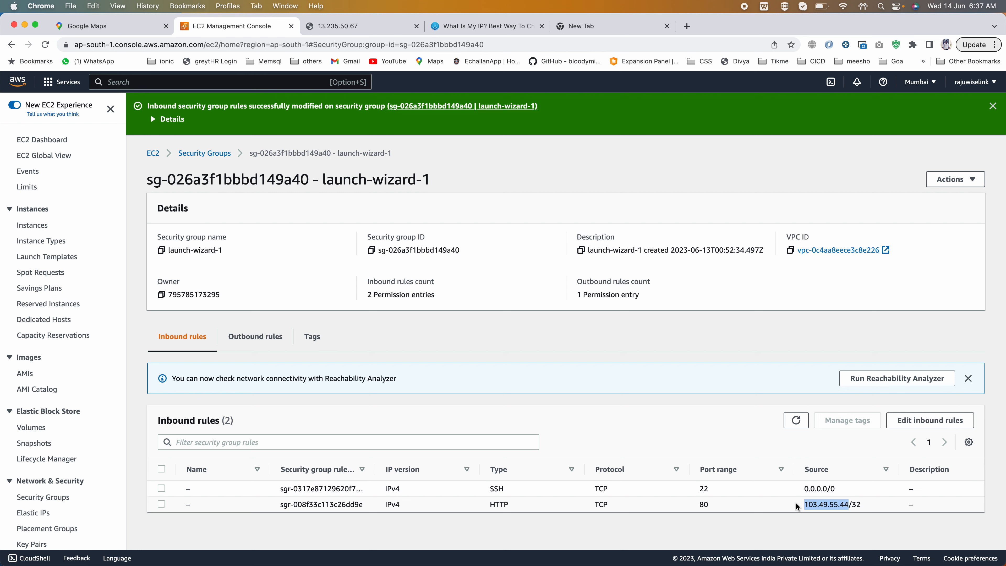
click(336, 26)
drag(17, 85, 263, 75)
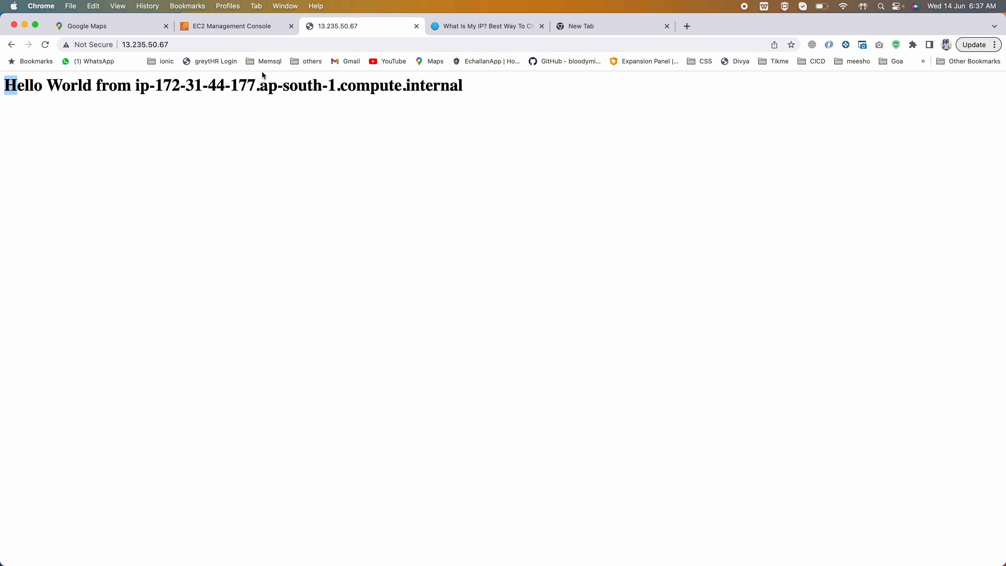
drag(426, 78, 437, 84)
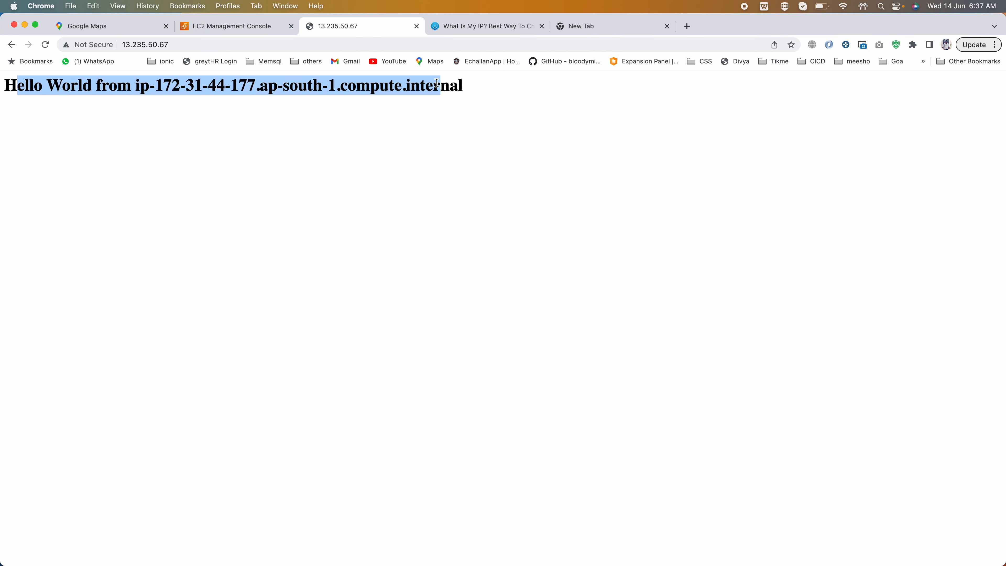
click(177, 43)
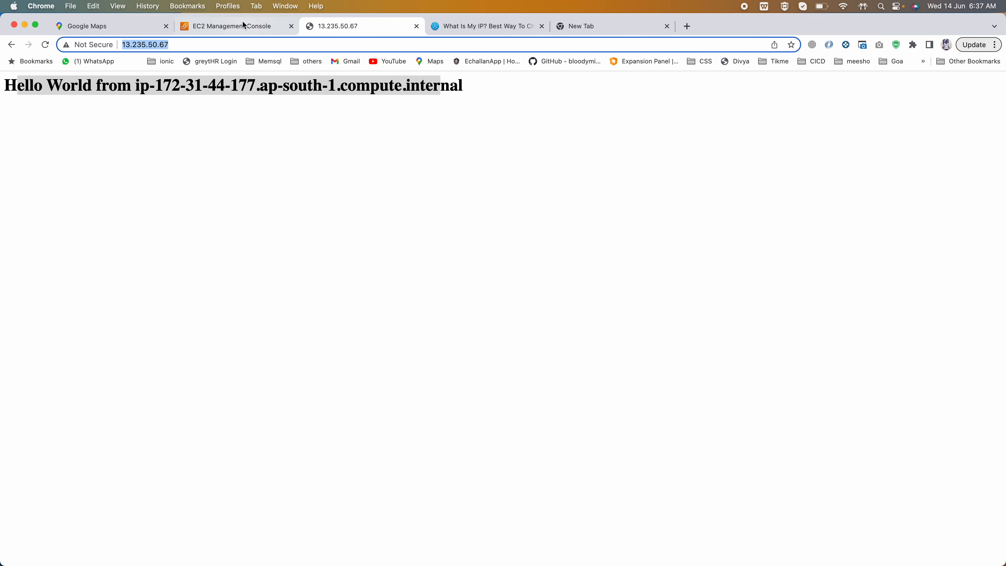
click(234, 26)
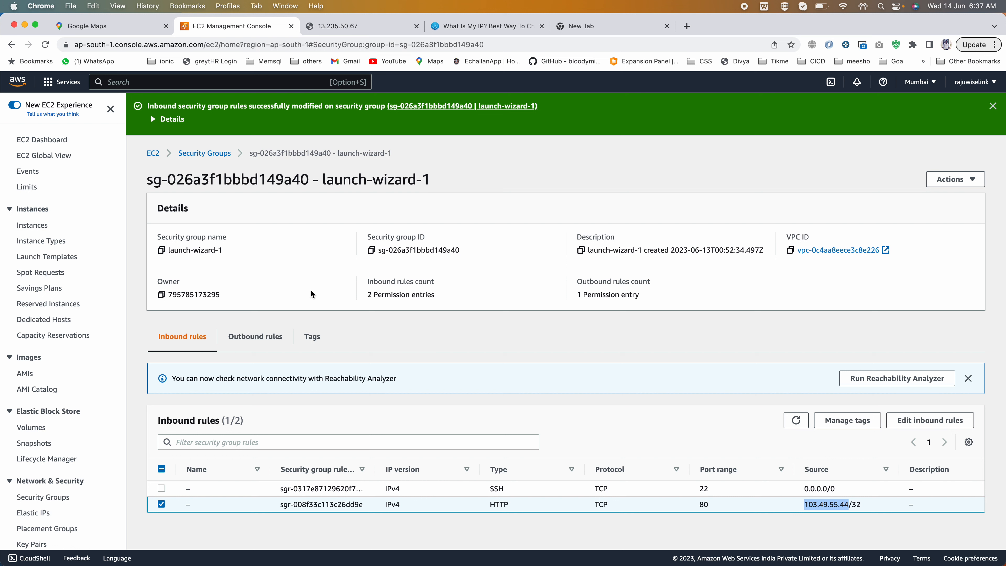
click(773, 491)
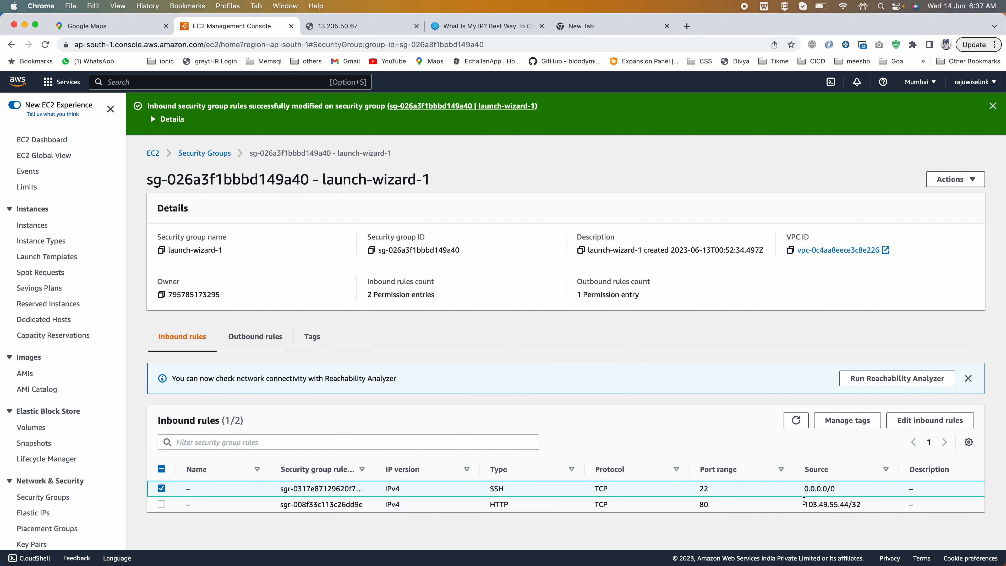
drag(805, 501, 862, 505)
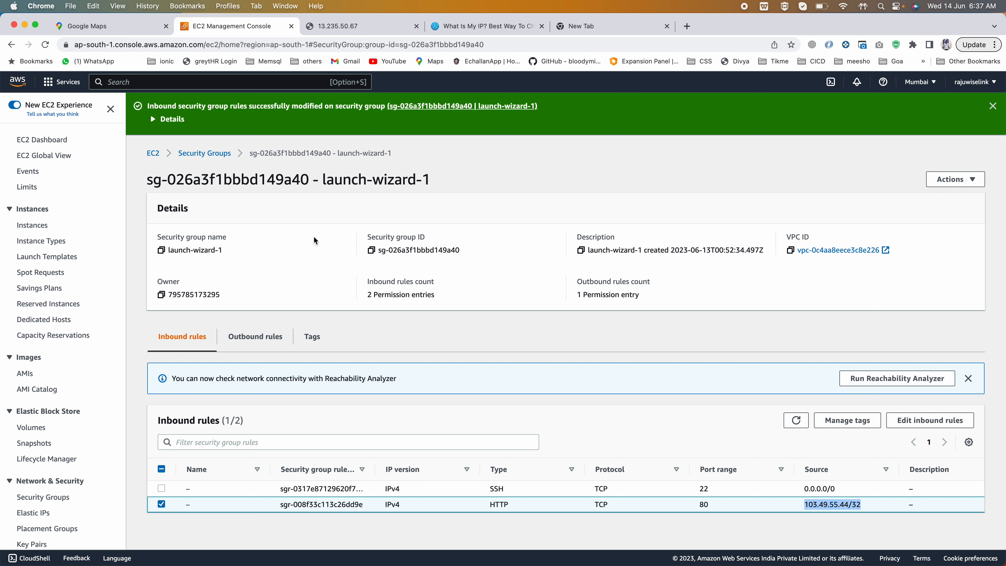
- Switch to the EC2 presentation in PowerPoint and show slide 18, SSH Summary Table
key(super+Tab)
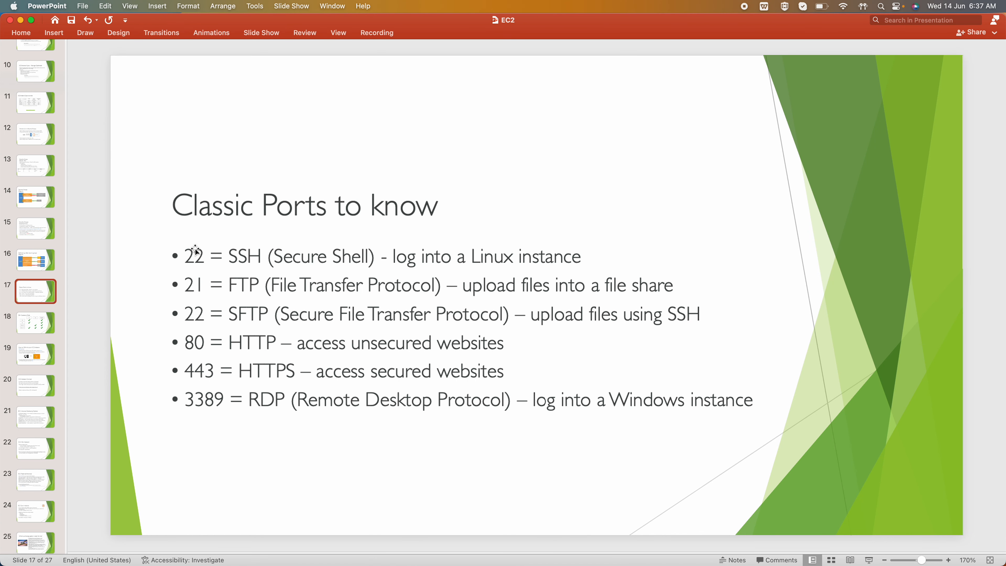
click(36, 329)
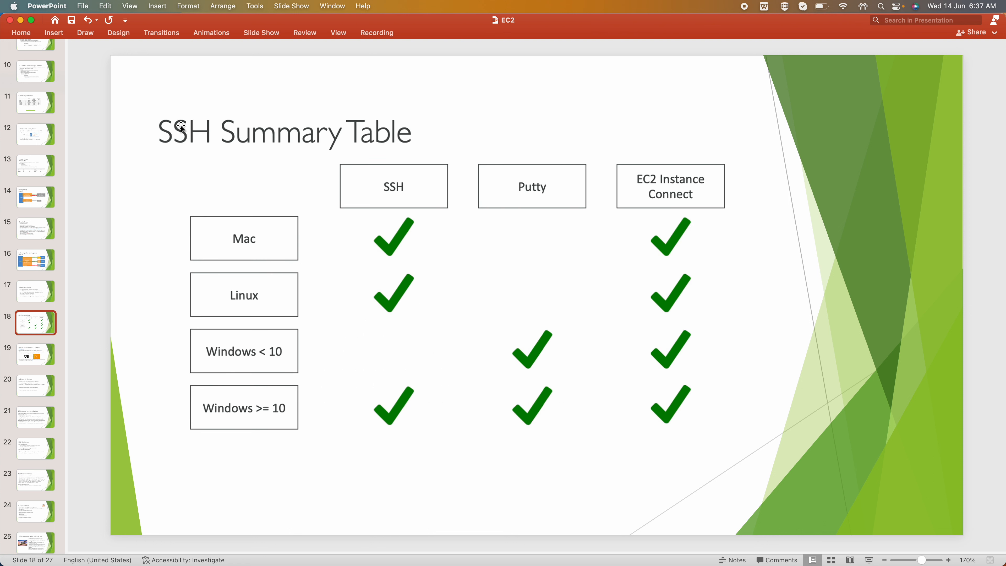